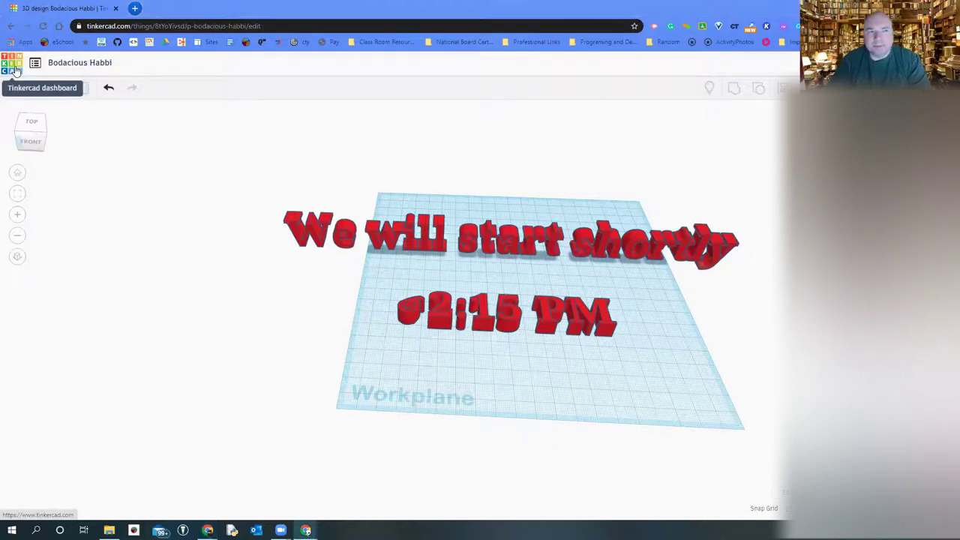
- Return to the dashboard, create a new 3D design and name it SampleLesson
{"action": "left_click", "coordinate": [4, 68]}
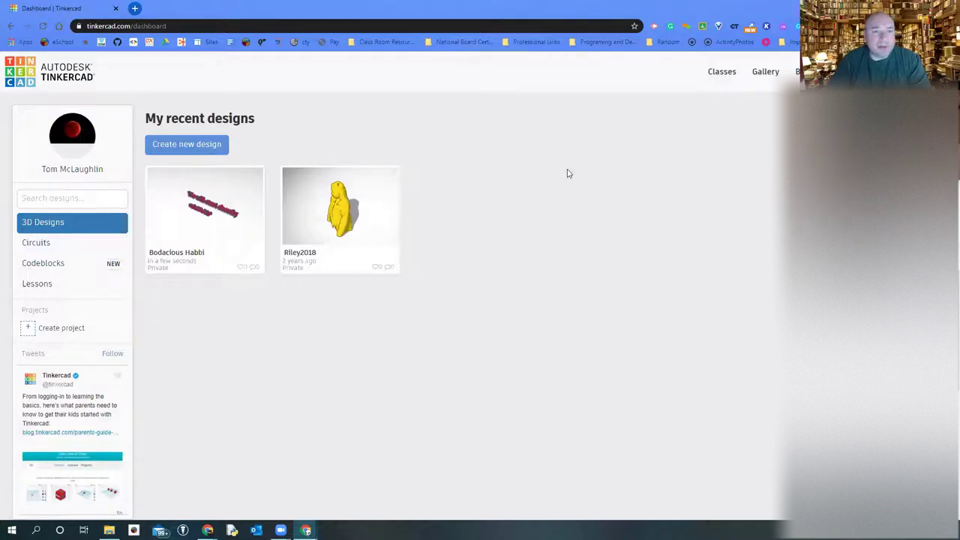
{"action": "left_click", "coordinate": [192, 145]}
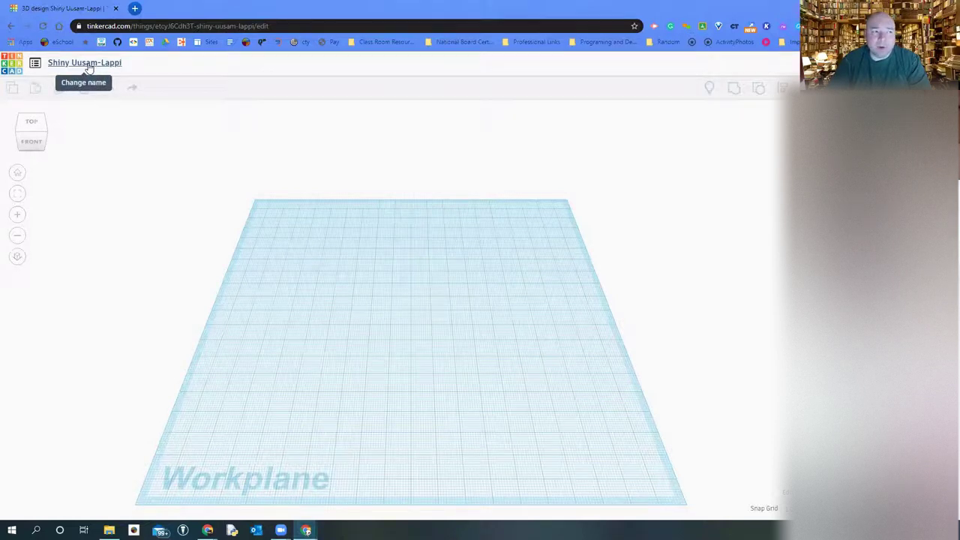
{"action": "left_click", "coordinate": [88, 66]}
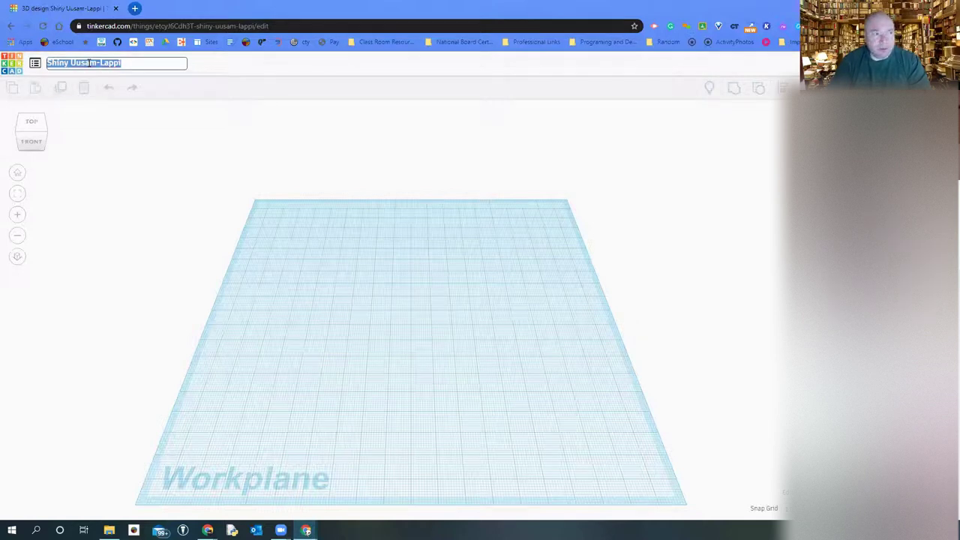
{"action": "type", "text": "SampleLesson"}
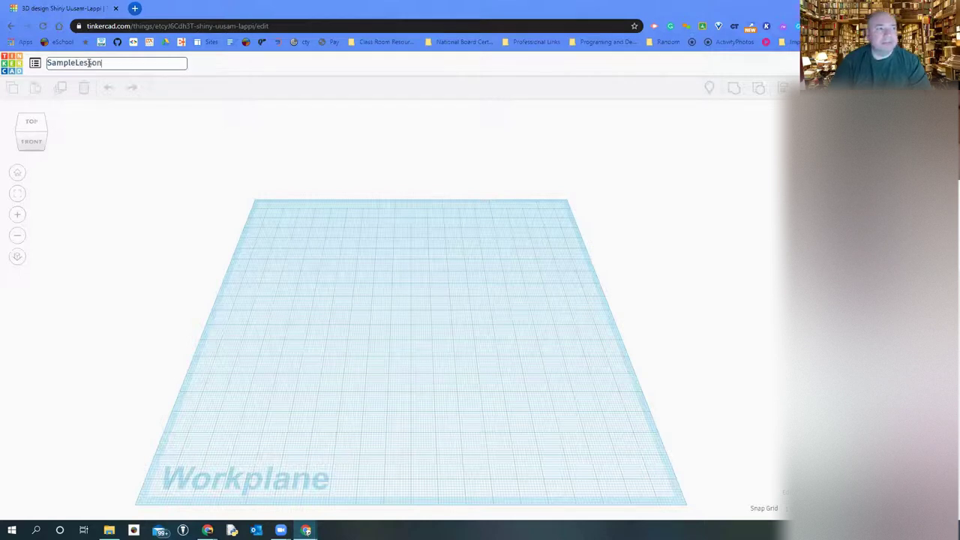
{"action": "left_click", "coordinate": [95, 115]}
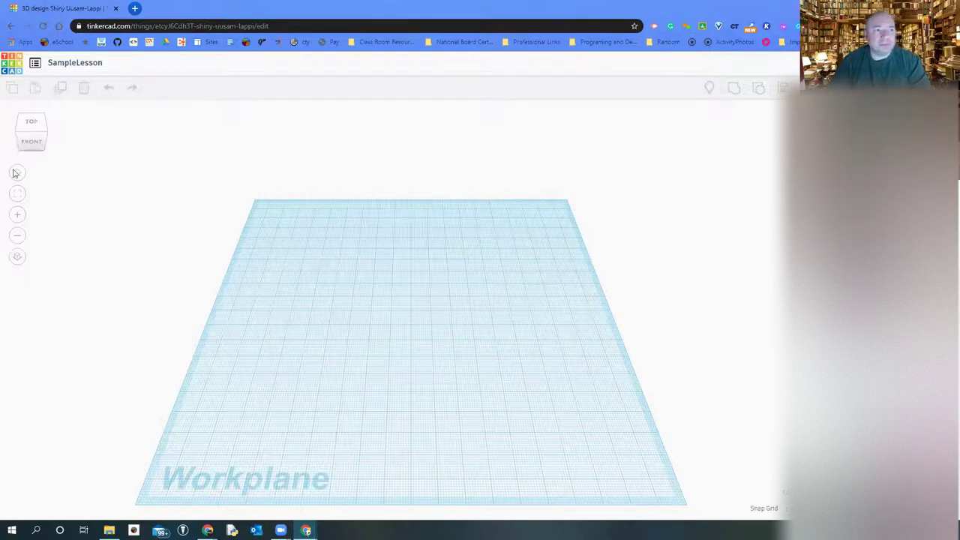
- Examine the empty workplane from angled, front, right, bottom, left and top views, and restore the home view
{"action": "left_click", "coordinate": [48, 130]}
{"action": "left_click", "coordinate": [48, 130]}
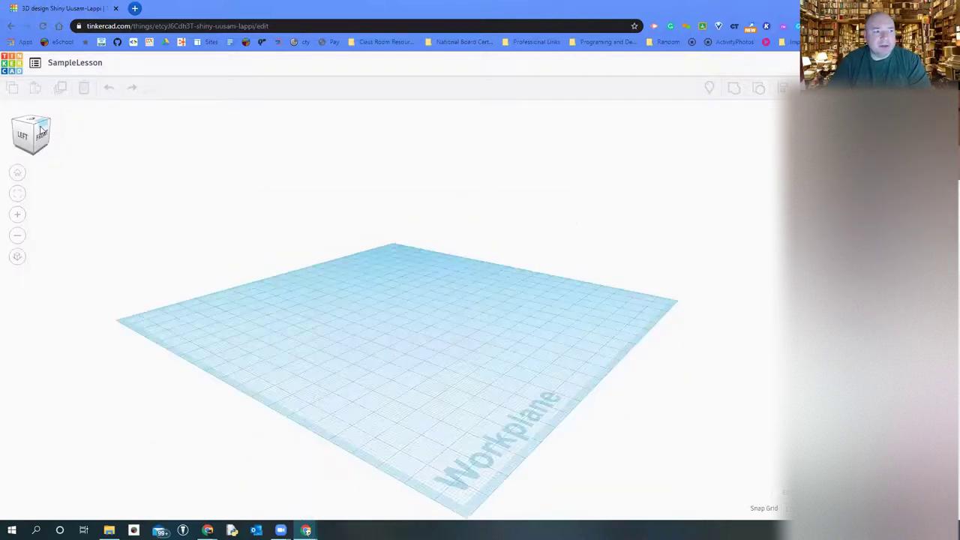
{"action": "left_click", "coordinate": [31, 131]}
{"action": "left_click", "coordinate": [30, 132]}
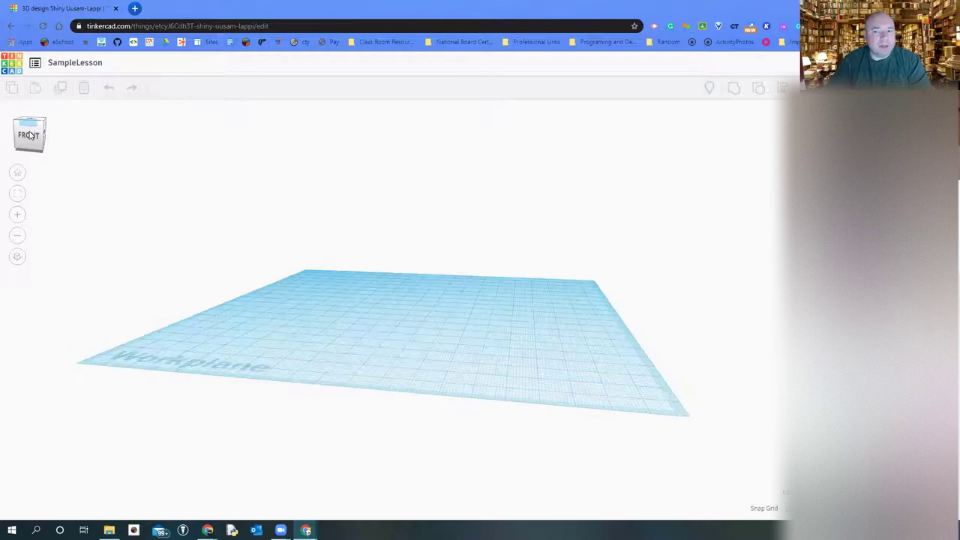
{"action": "left_click", "coordinate": [35, 133]}
{"action": "left_click", "coordinate": [41, 132]}
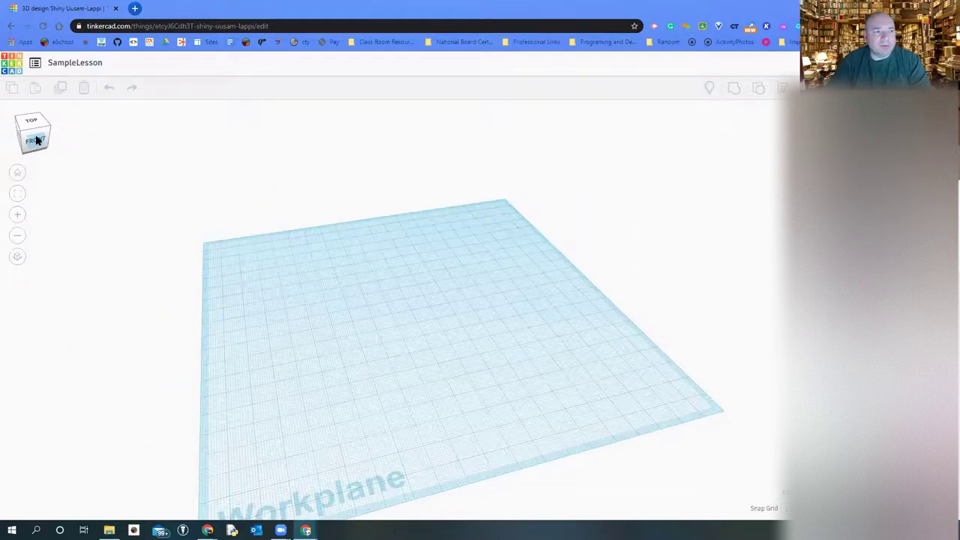
{"action": "left_click", "coordinate": [36, 140]}
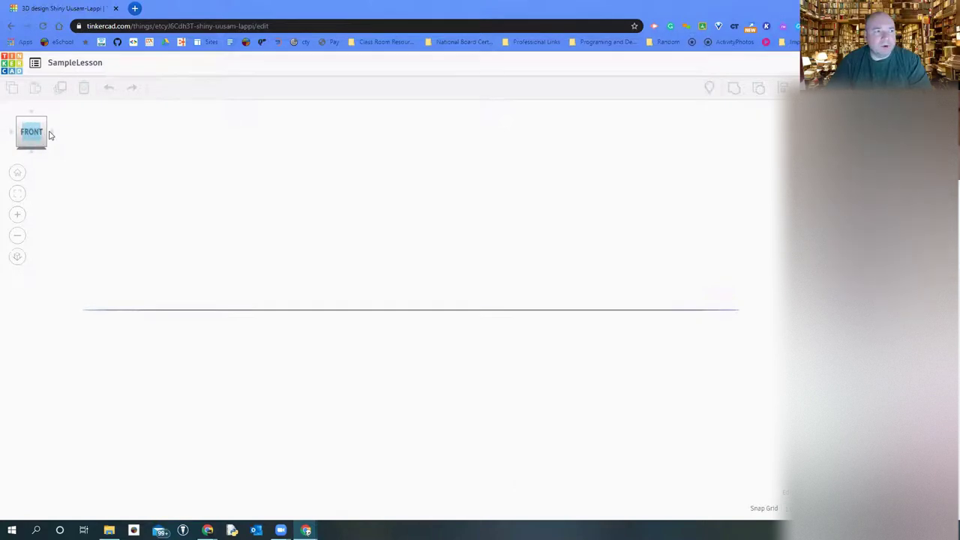
{"action": "left_click", "coordinate": [50, 134]}
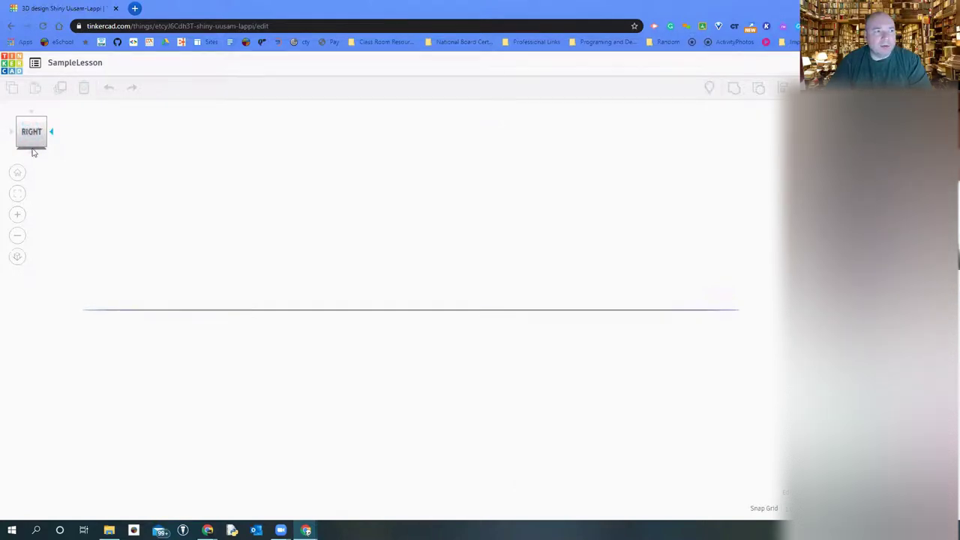
{"action": "left_click", "coordinate": [32, 152]}
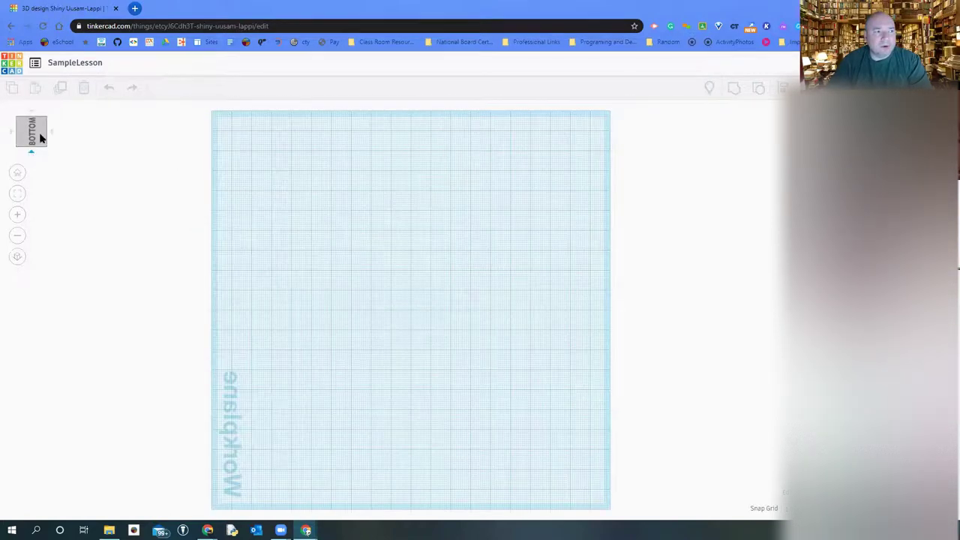
{"action": "left_click", "coordinate": [32, 115]}
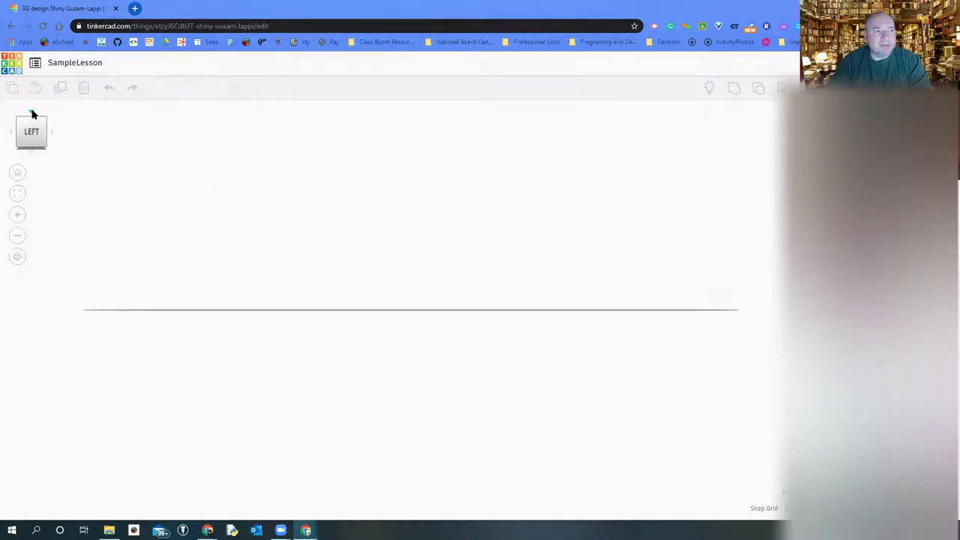
{"action": "left_click", "coordinate": [30, 113]}
{"action": "mouse_move", "coordinate": [33, 137]}
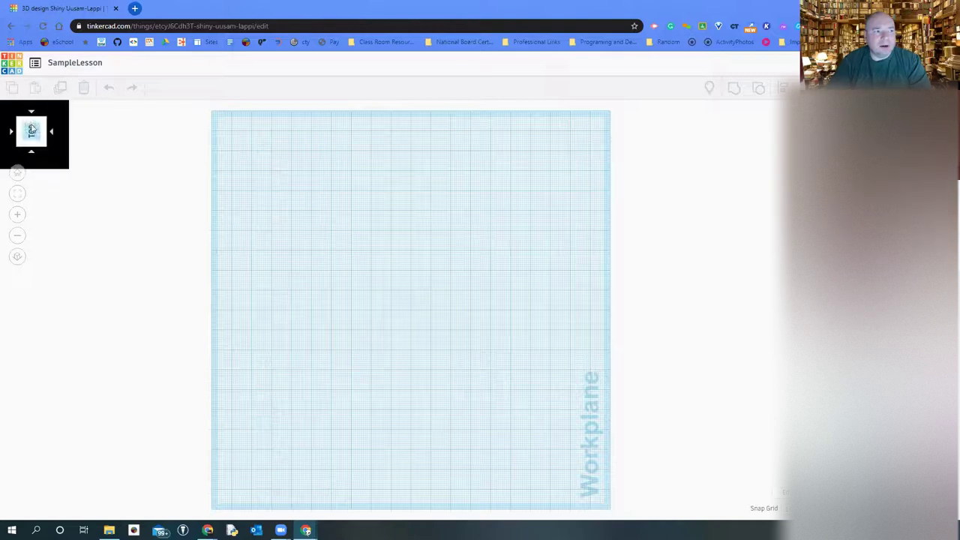
{"action": "left_click", "coordinate": [32, 131]}
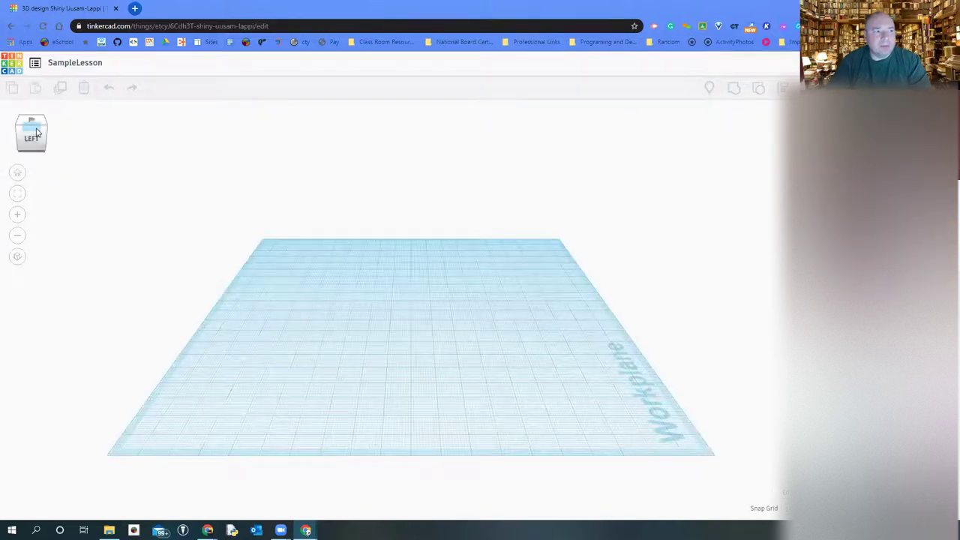
{"action": "left_click", "coordinate": [33, 131]}
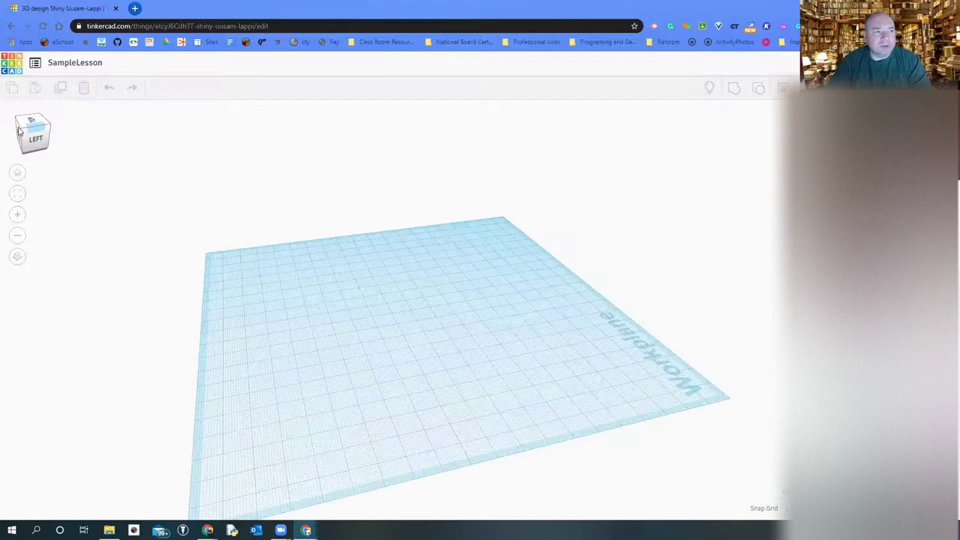
{"action": "left_click", "coordinate": [43, 125]}
{"action": "left_click", "coordinate": [43, 125]}
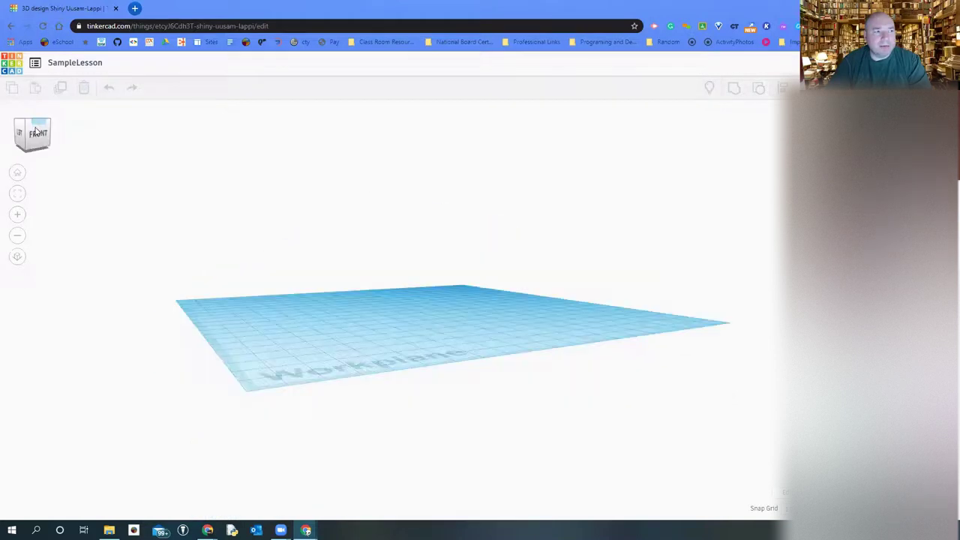
{"action": "left_click", "coordinate": [17, 174]}
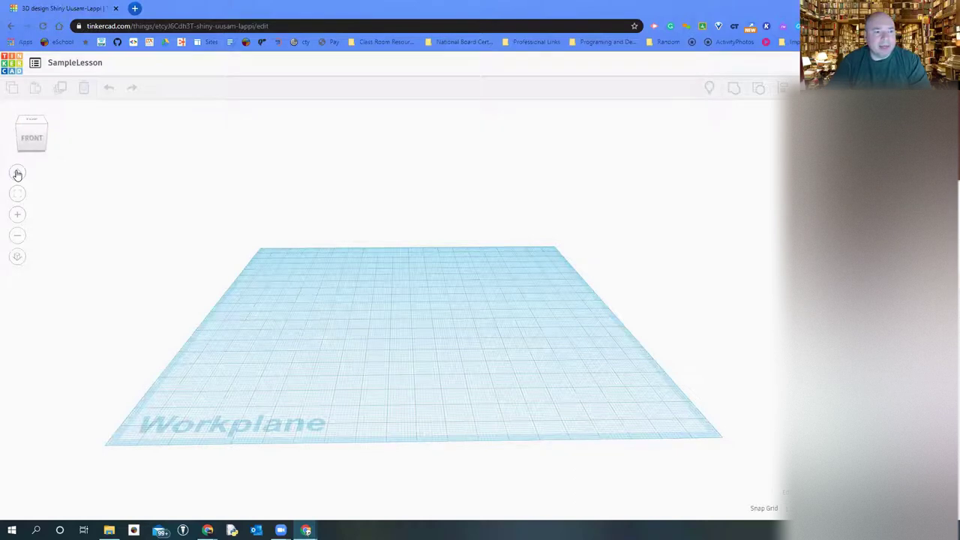
{"action": "left_click", "coordinate": [17, 174]}
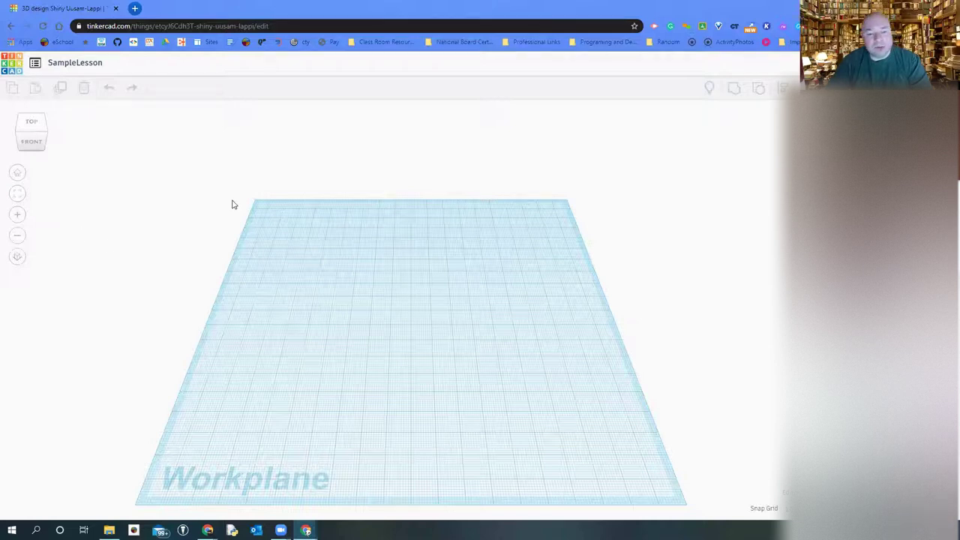
- Inspect the workplane at closer and wider zoom and in orthographic projection, ending in perspective
{"action": "left_click", "coordinate": [16, 217]}
{"action": "left_click", "coordinate": [16, 218]}
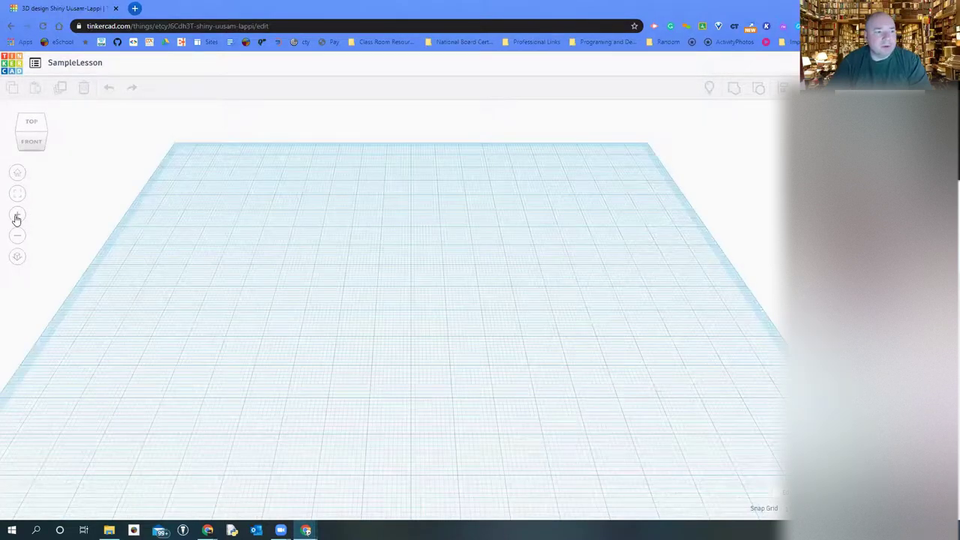
{"action": "left_click", "coordinate": [19, 200]}
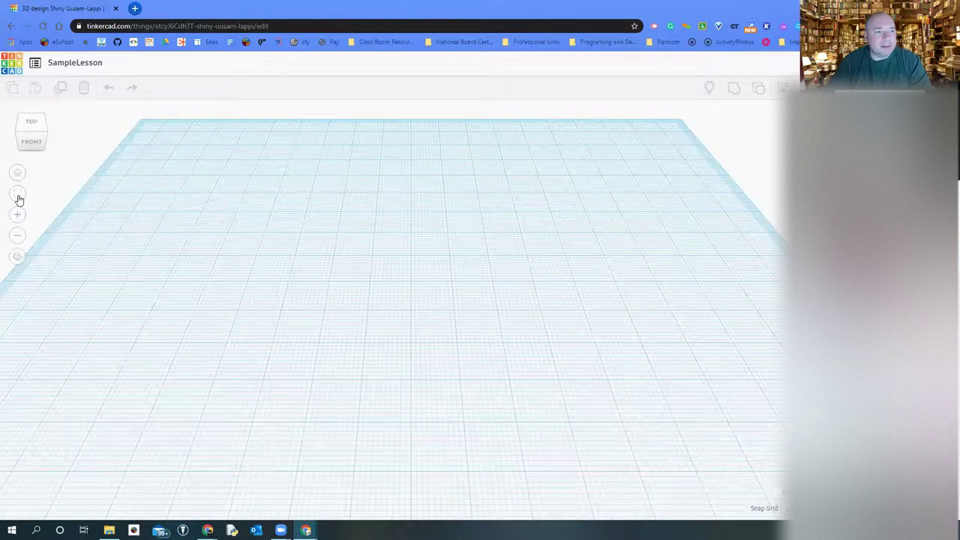
{"action": "left_click", "coordinate": [19, 238]}
{"action": "left_click", "coordinate": [19, 239]}
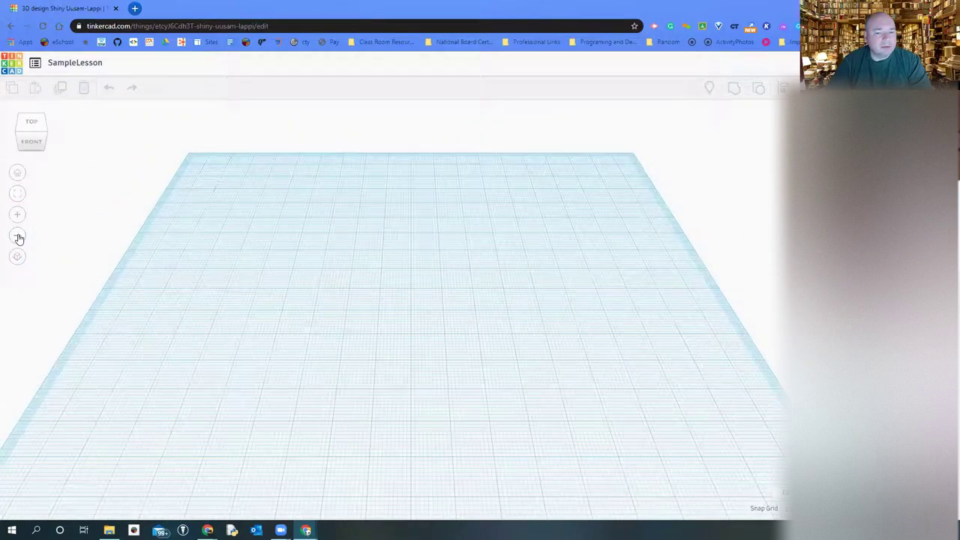
{"action": "left_click", "coordinate": [19, 238]}
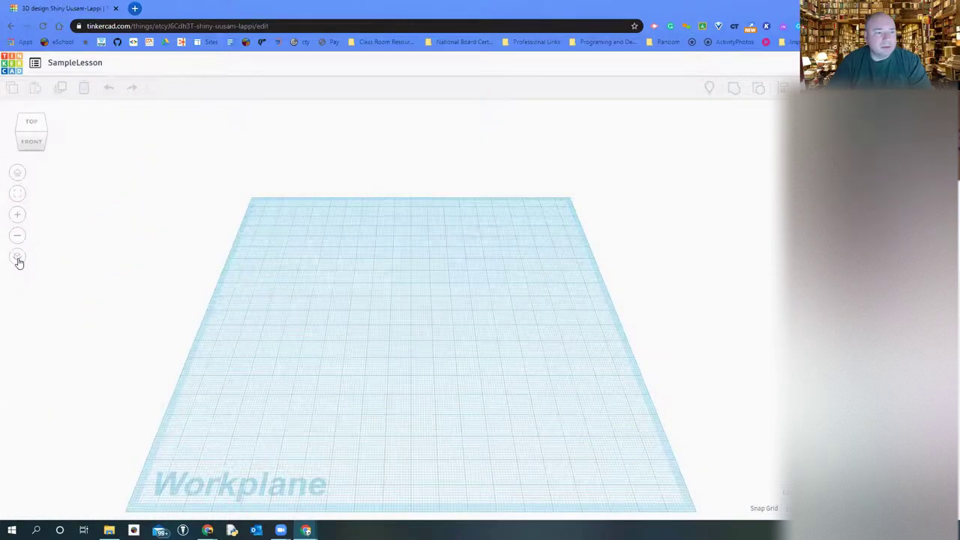
{"action": "left_click", "coordinate": [19, 260]}
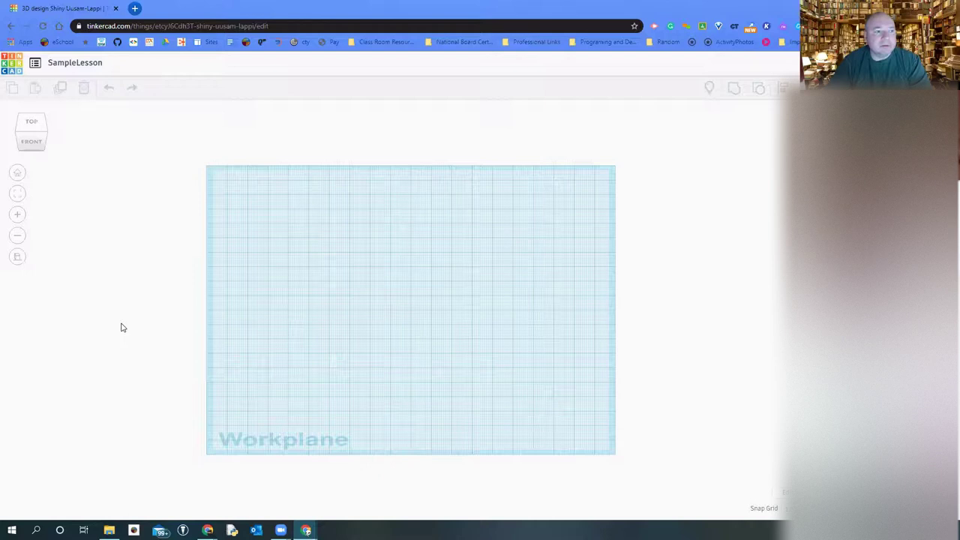
{"action": "left_click", "coordinate": [18, 259]}
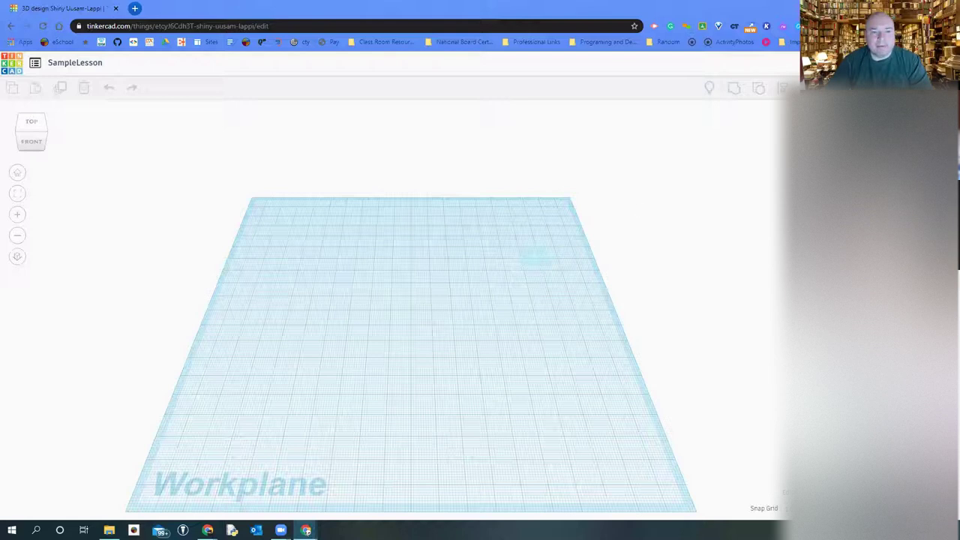
- Place a ruler near the middle of the workplane and add a solid red box at its origin
{"action": "key", "text": "r"}
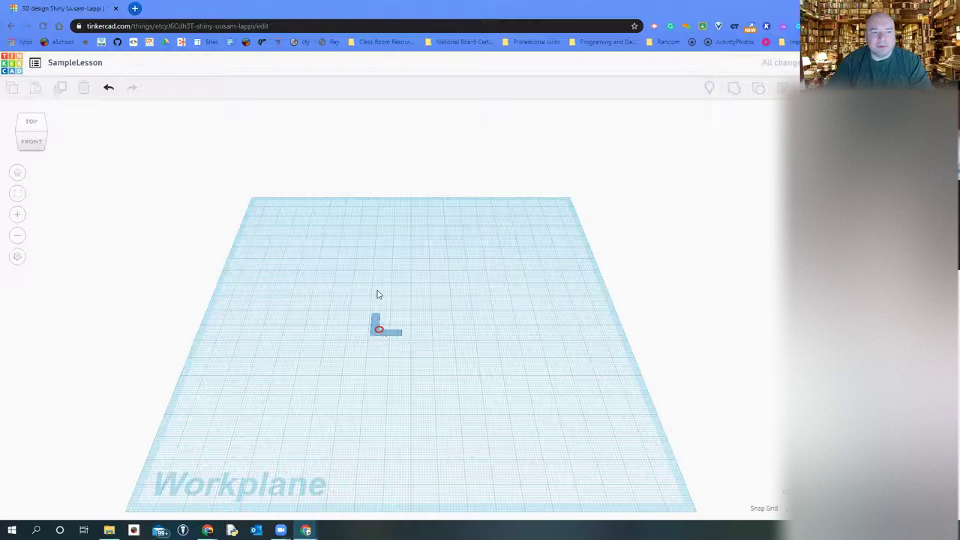
{"action": "left_click", "coordinate": [382, 328]}
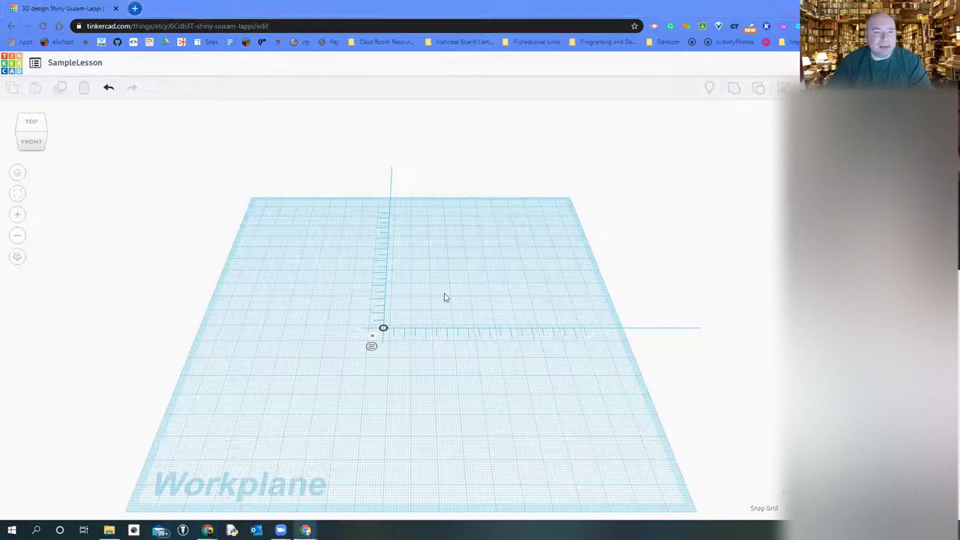
{"action": "left_click", "coordinate": [404, 316]}
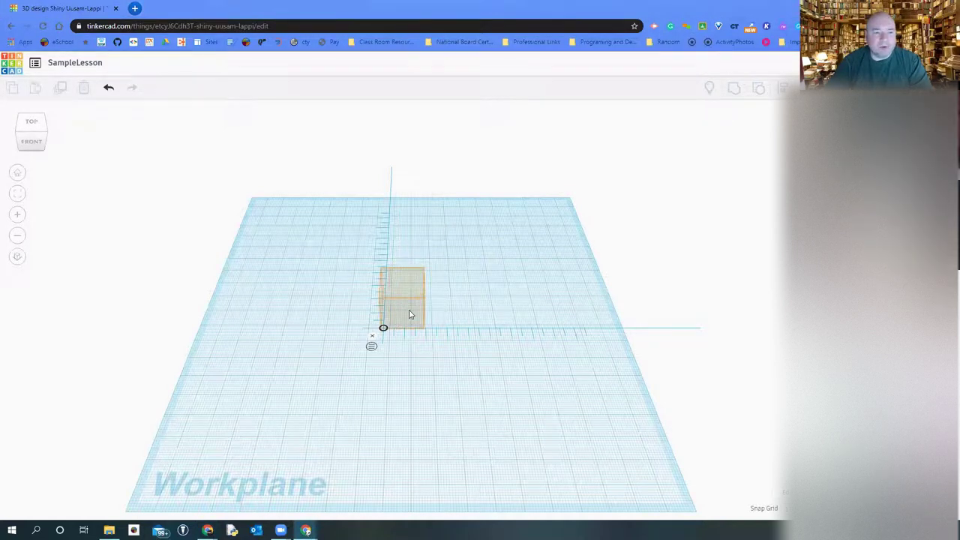
{"action": "left_click", "coordinate": [405, 313]}
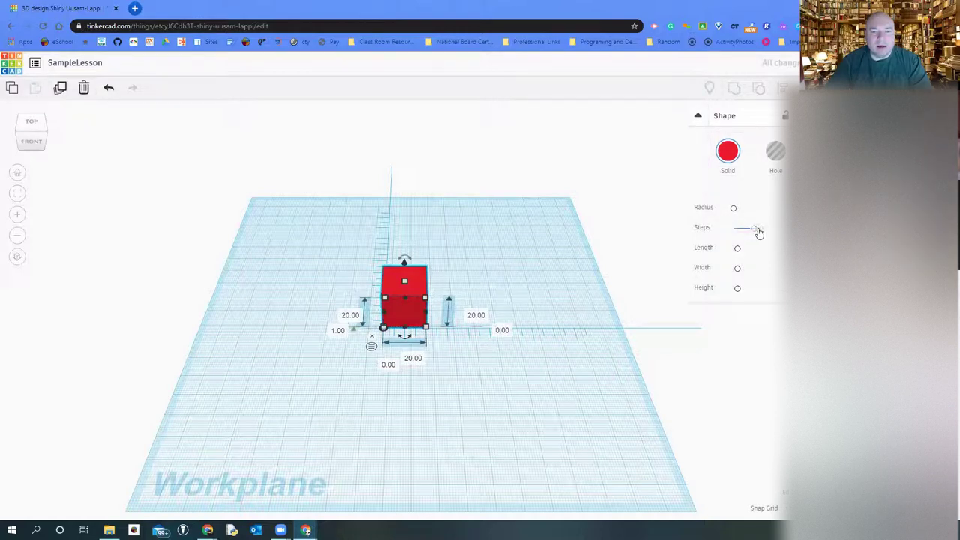
- Increase the box's Steps setting and extend the box to a length of about 62.79
{"action": "left_click_drag", "start_coordinate": [754, 232], "coordinate": [761, 232]}
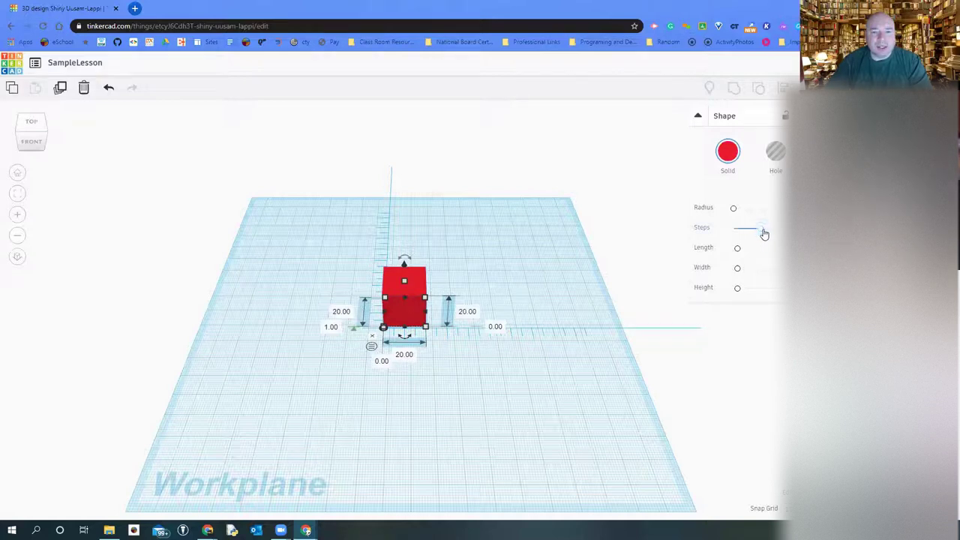
{"action": "left_click_drag", "start_coordinate": [768, 234], "coordinate": [770, 235]}
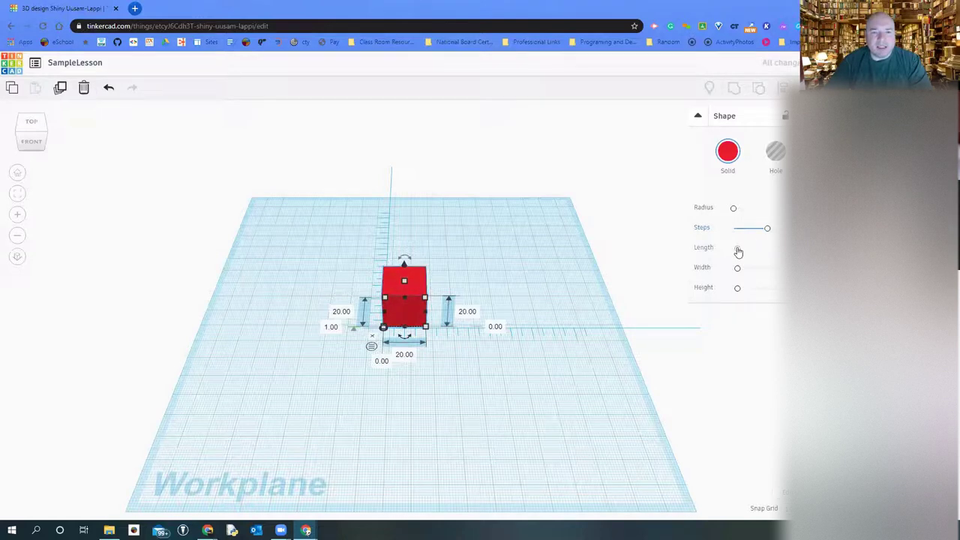
{"action": "left_click_drag", "start_coordinate": [740, 252], "coordinate": [748, 252]}
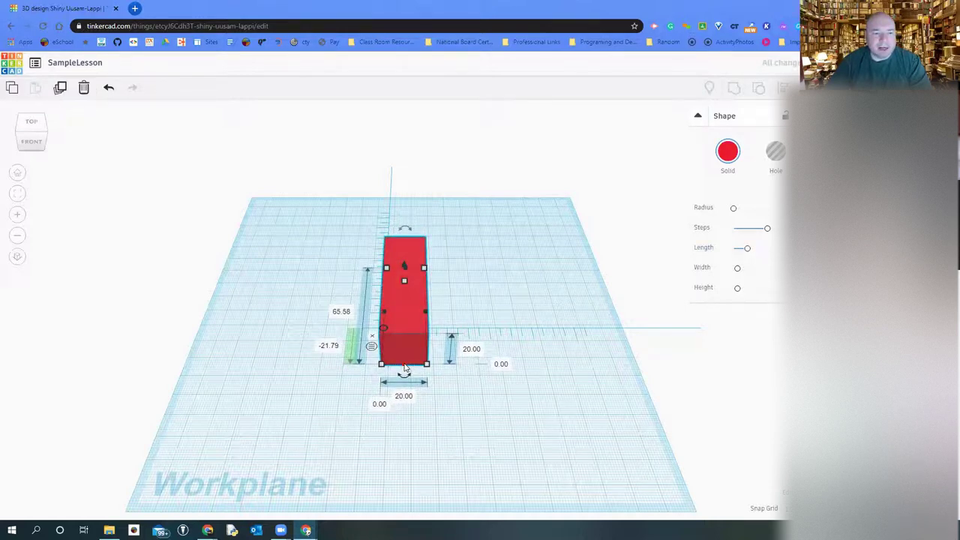
{"action": "left_click_drag", "start_coordinate": [402, 377], "coordinate": [411, 346]}
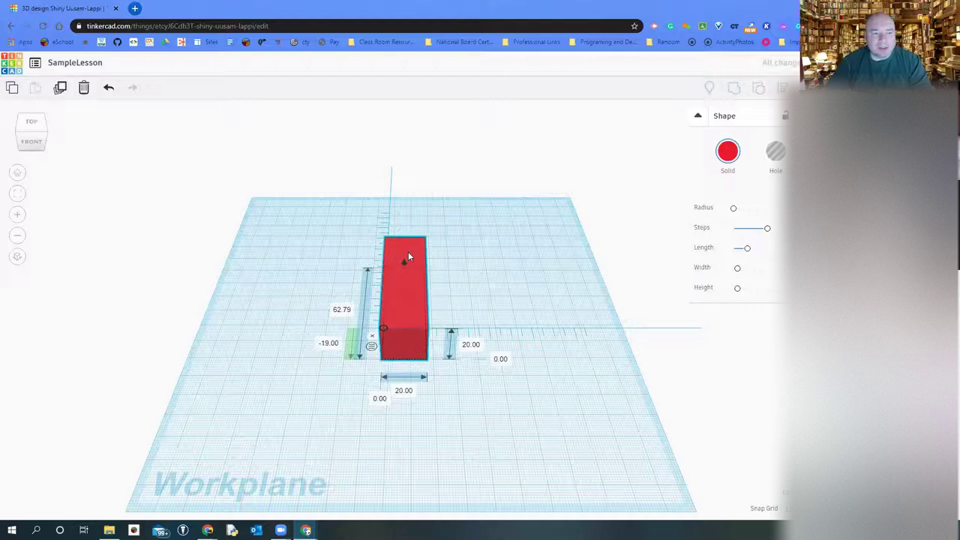
- Set the box 1.00 above the workplane and enlarge its base to 87.00 long by 43.00 wide
{"action": "left_click_drag", "start_coordinate": [405, 260], "coordinate": [408, 251]}
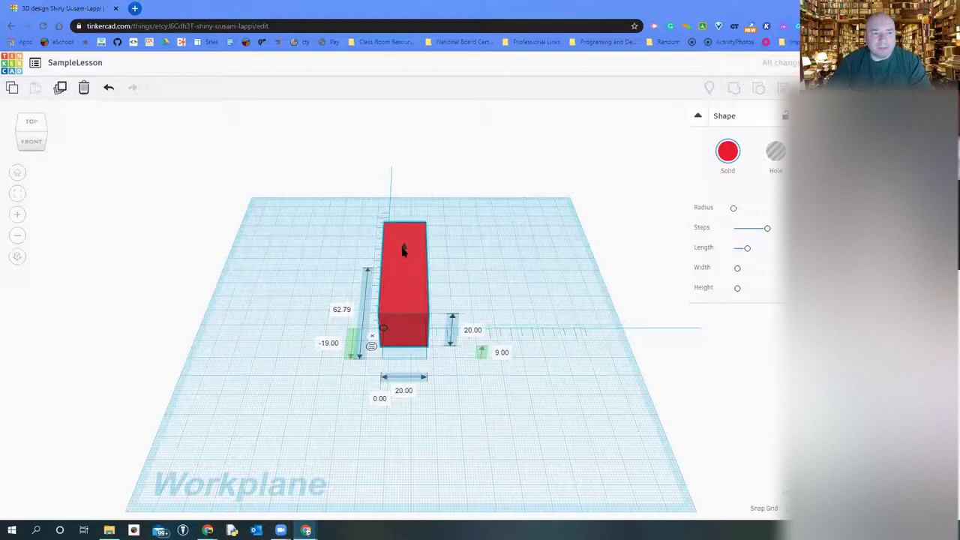
{"action": "left_click_drag", "start_coordinate": [403, 250], "coordinate": [402, 262]}
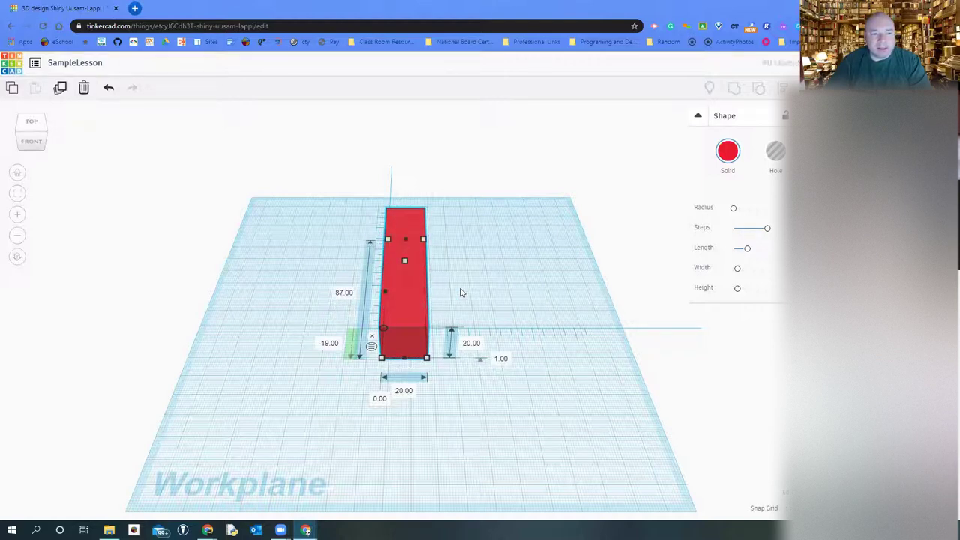
{"action": "left_click_drag", "start_coordinate": [461, 292], "coordinate": [476, 287]}
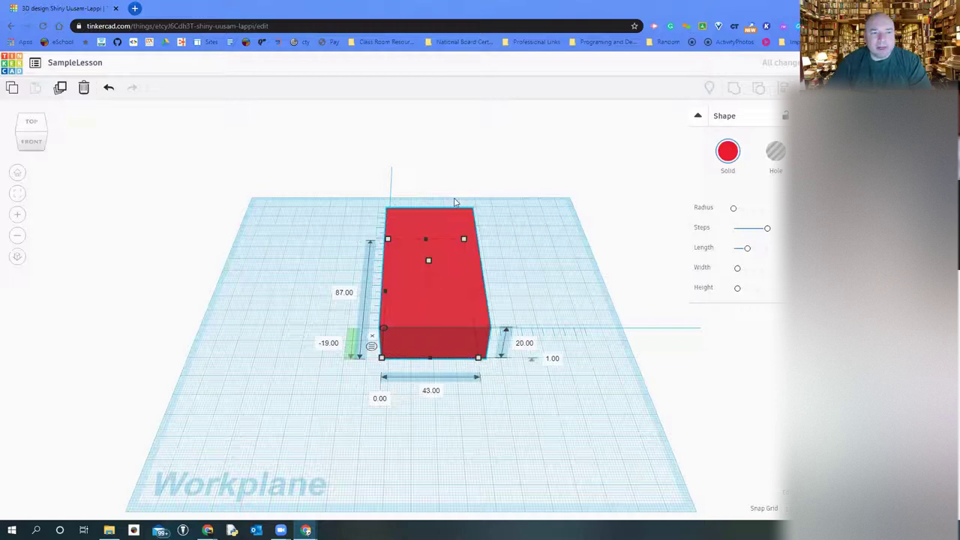
- Reshape the box from its back corners to a base 43.00 wide by 71.00 long, offset 4.00 sideways from the ruler origin
{"action": "mouse_move", "coordinate": [470, 240]}
{"action": "left_mouse_down"}
{"action": "mouse_move", "coordinate": [451, 253]}
{"action": "mouse_move", "coordinate": [470, 251]}
{"action": "left_mouse_up"}
{"action": "key", "text": "ctrl+z"}
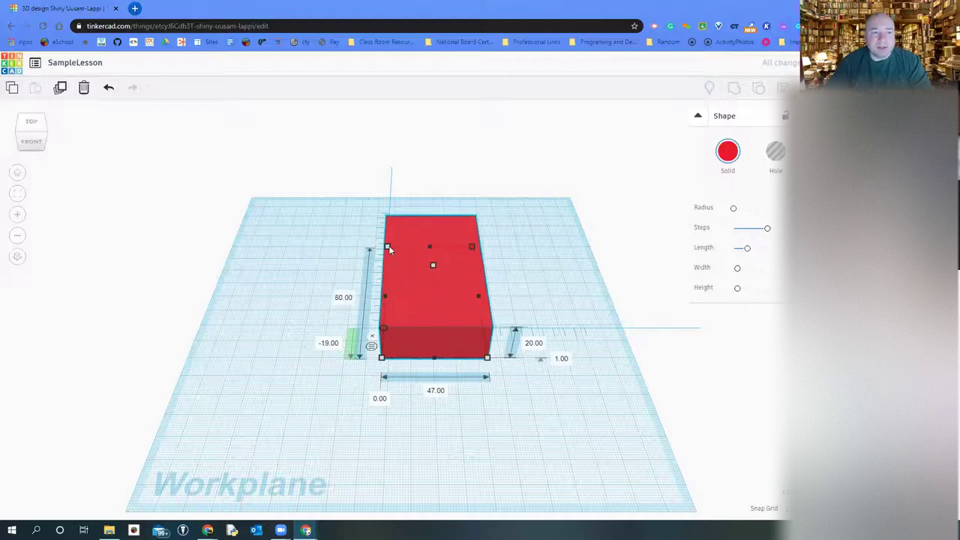
{"action": "mouse_move", "coordinate": [389, 246]}
{"action": "left_mouse_down"}
{"action": "mouse_move", "coordinate": [409, 263]}
{"action": "mouse_move", "coordinate": [376, 257]}
{"action": "mouse_move", "coordinate": [384, 254]}
{"action": "left_mouse_up"}
{"action": "key", "text": "ctrl+z"}
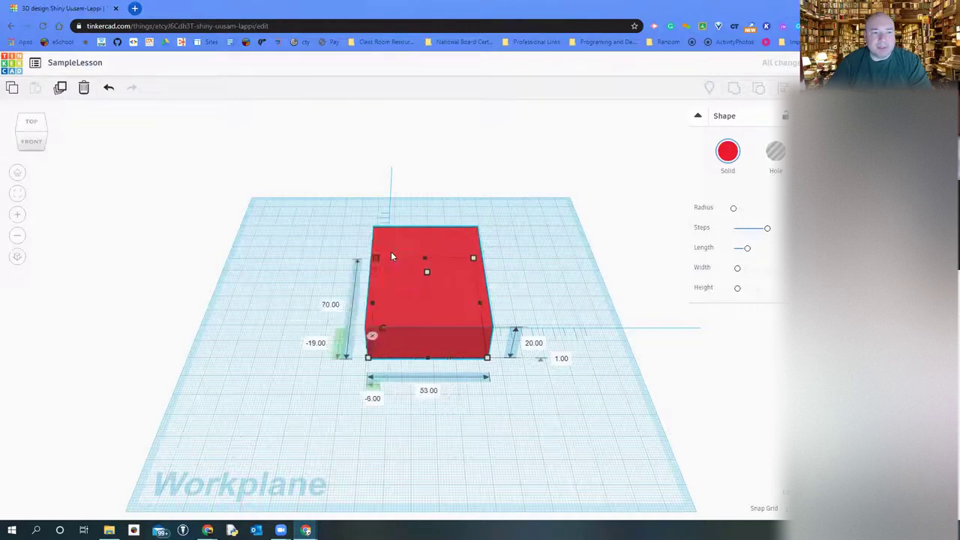
{"action": "key", "text": "ctrl+z"}
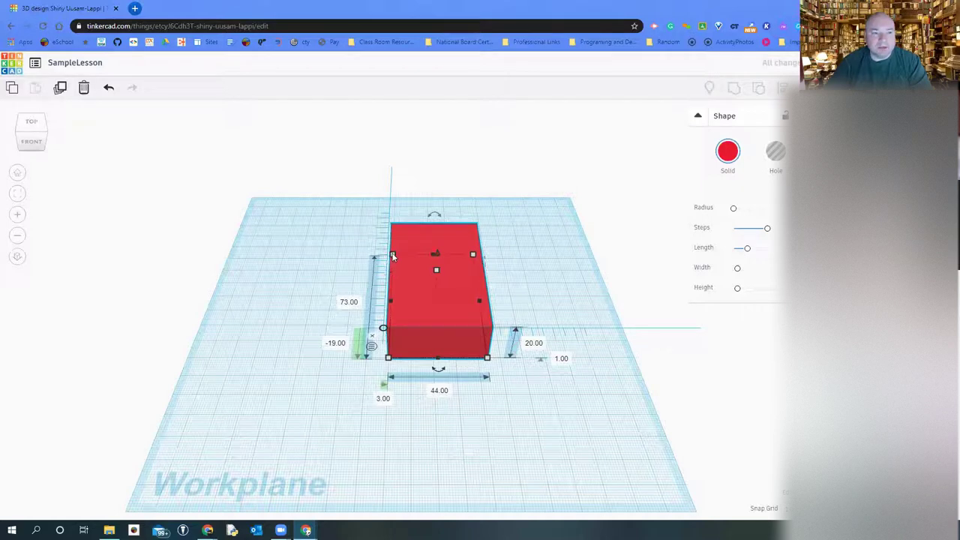
{"action": "mouse_move", "coordinate": [375, 256]}
{"action": "left_mouse_down"}
{"action": "mouse_move", "coordinate": [361, 254]}
{"action": "mouse_move", "coordinate": [395, 259]}
{"action": "left_mouse_up"}
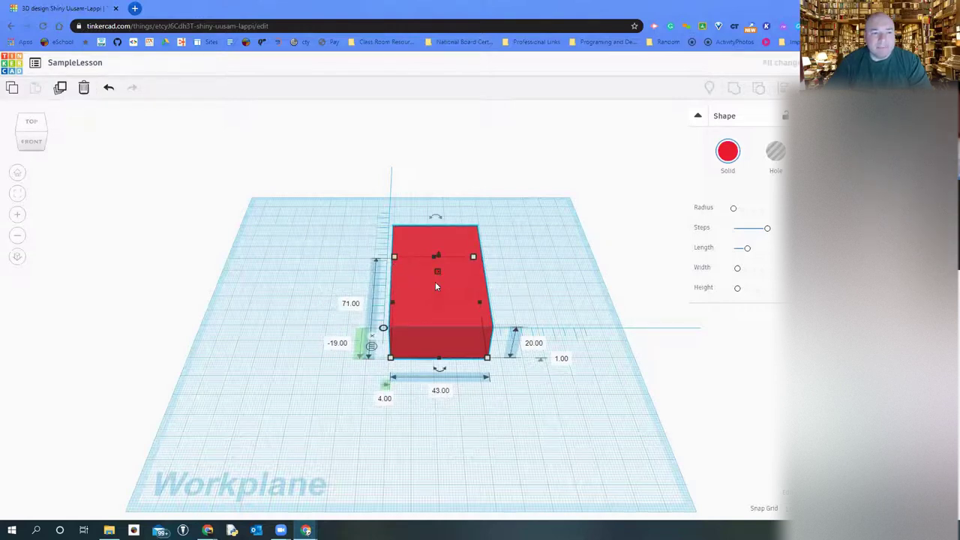
- Stretch the box upward, and set both its height and its width to 55
{"action": "left_click_drag", "start_coordinate": [432, 293], "coordinate": [431, 296]}
{"action": "left_click_drag", "start_coordinate": [428, 203], "coordinate": [423, 208]}
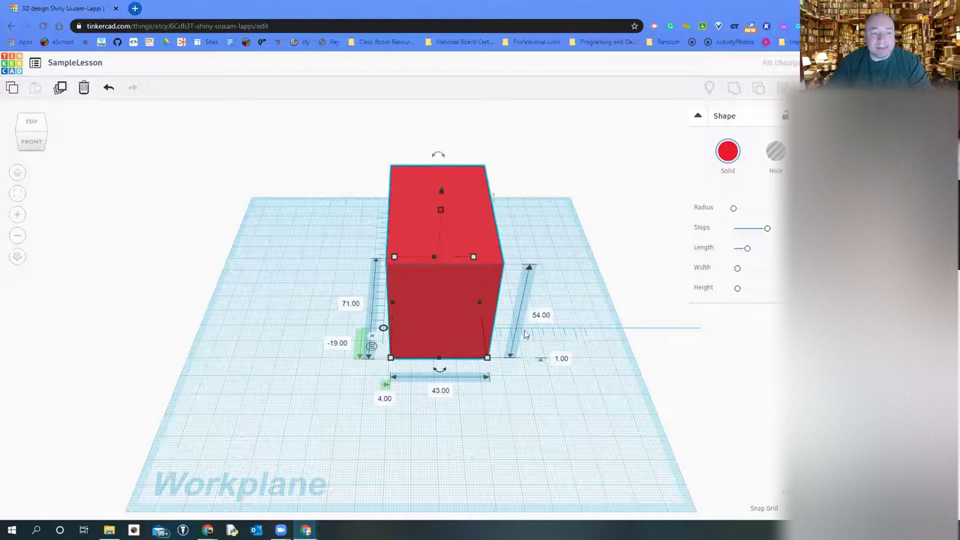
{"action": "left_click", "coordinate": [541, 315]}
{"action": "type", "text": "55"}
{"action": "key", "text": "Tab"}
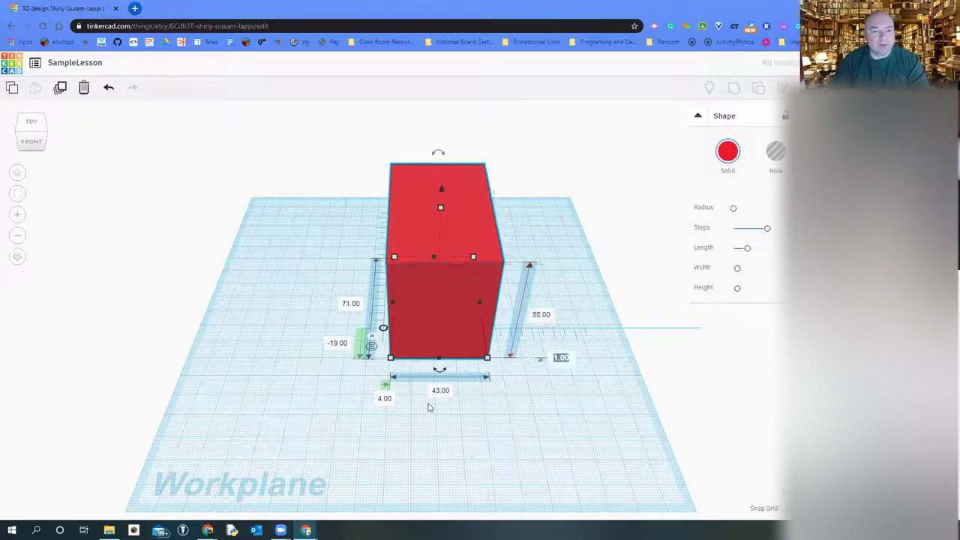
{"action": "left_click", "coordinate": [437, 388]}
{"action": "type", "text": "55"}
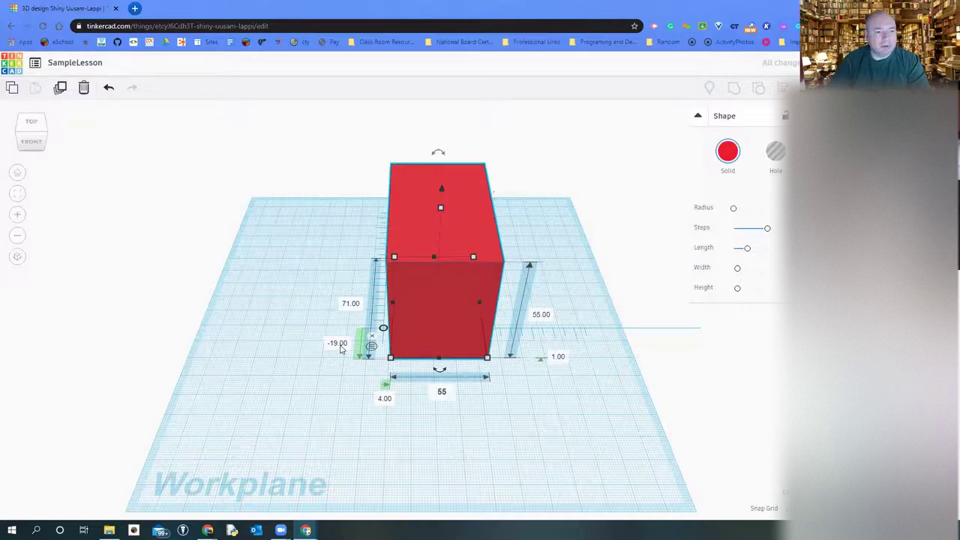
- Set the box's length to 55, its front-to-back ruler offset to 0 and its elevation above the workplane to 0
{"action": "left_click", "coordinate": [339, 344]}
{"action": "type", "text": "0"}
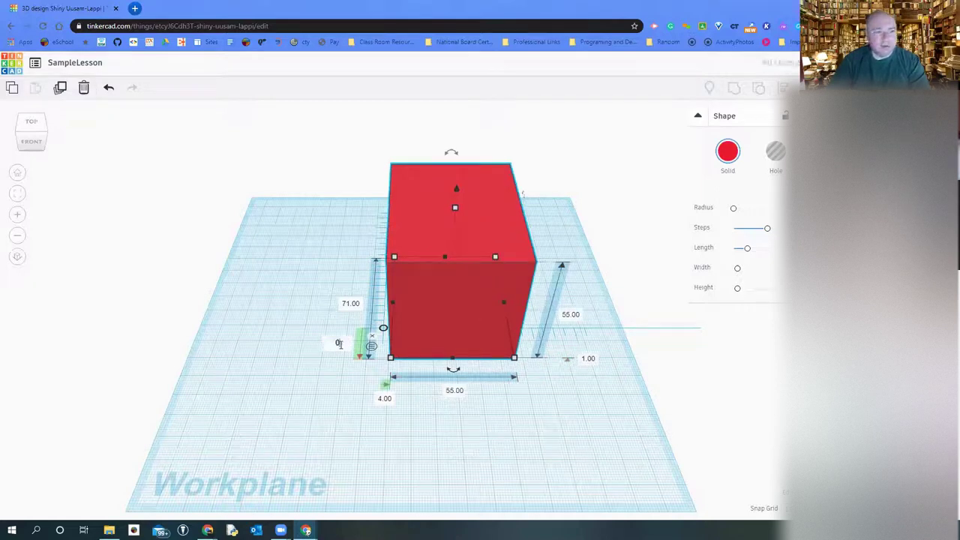
{"action": "left_click", "coordinate": [351, 306]}
{"action": "type", "text": "55"}
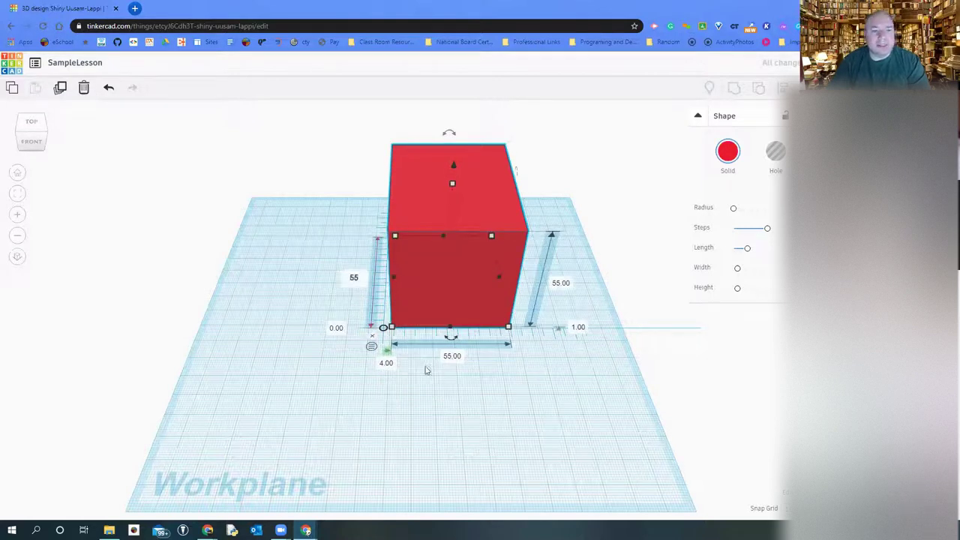
{"action": "left_click", "coordinate": [579, 329]}
{"action": "type", "text": "0"}
{"action": "key", "text": "Return"}
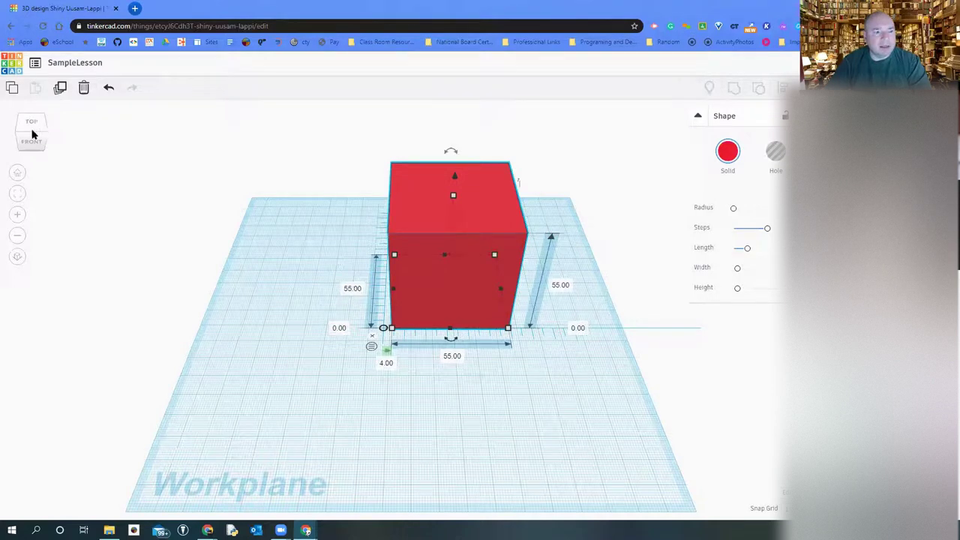
- Examine the red cube from the side, front and top, ending at an angled front view with nothing selected
{"action": "left_click", "coordinate": [67, 133]}
{"action": "left_click_drag", "start_coordinate": [86, 128], "coordinate": [52, 138]}
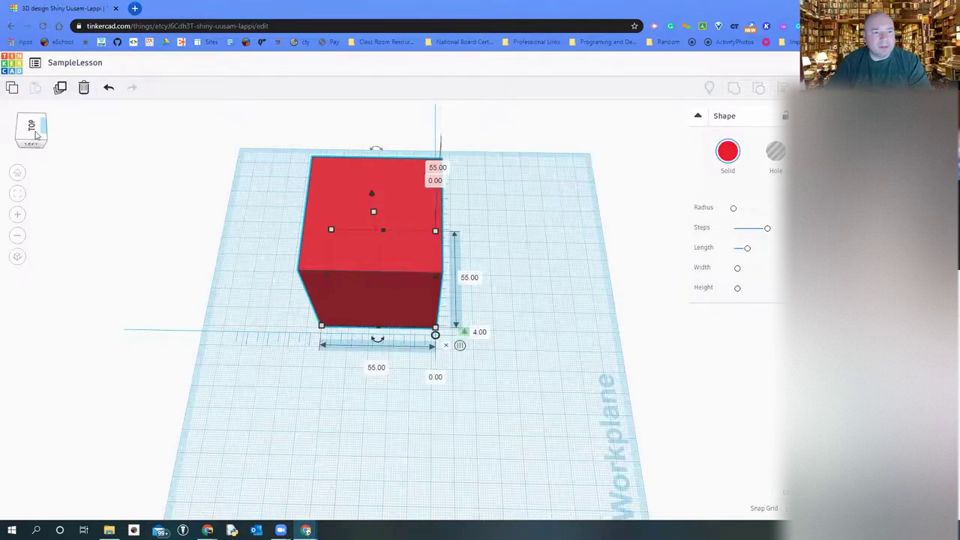
{"action": "left_click", "coordinate": [35, 135]}
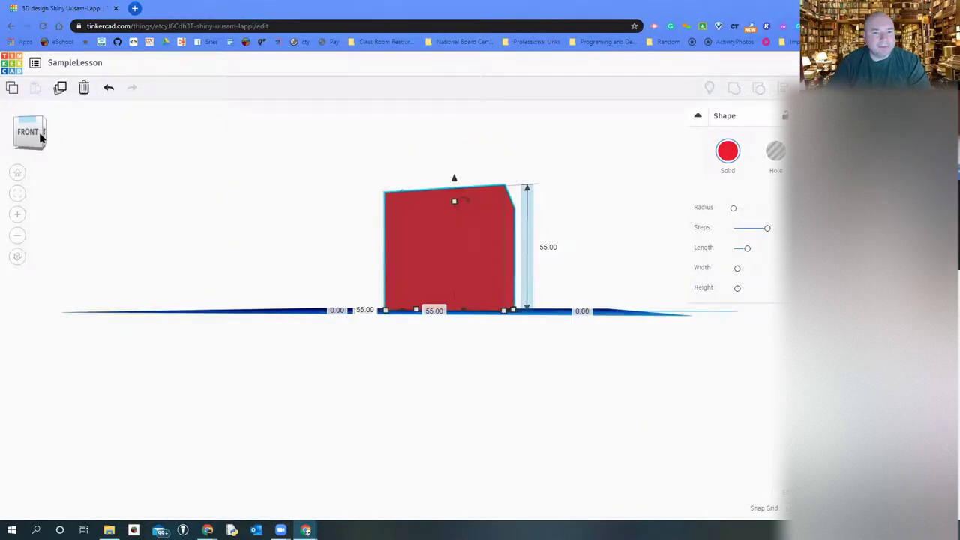
{"action": "left_click", "coordinate": [30, 122]}
{"action": "left_click", "coordinate": [31, 129]}
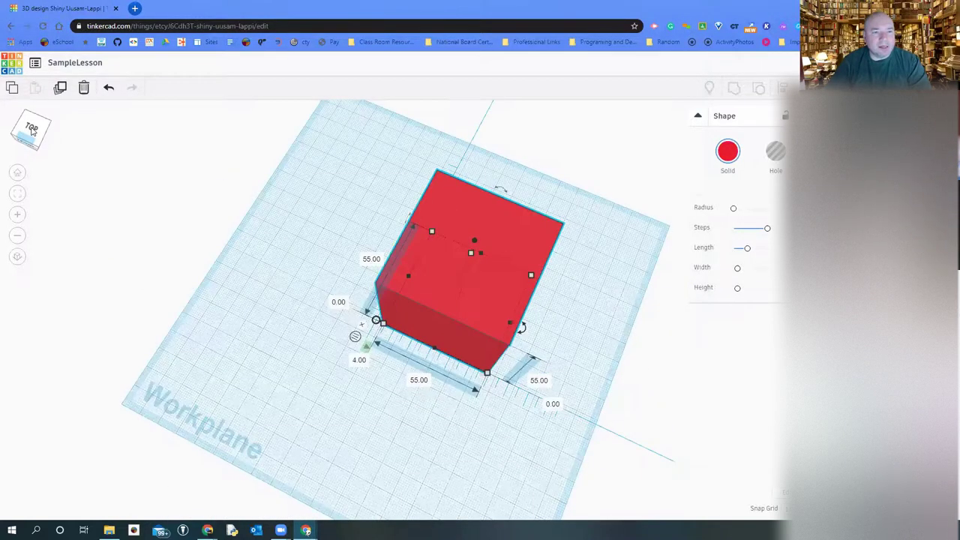
{"action": "left_click", "coordinate": [32, 130]}
{"action": "left_click", "coordinate": [31, 130]}
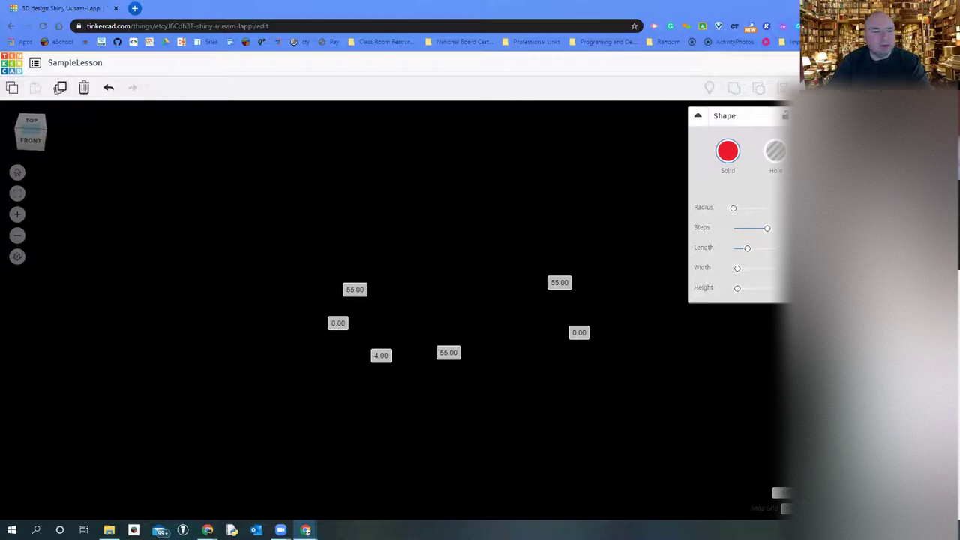
{"action": "left_click", "coordinate": [502, 265]}
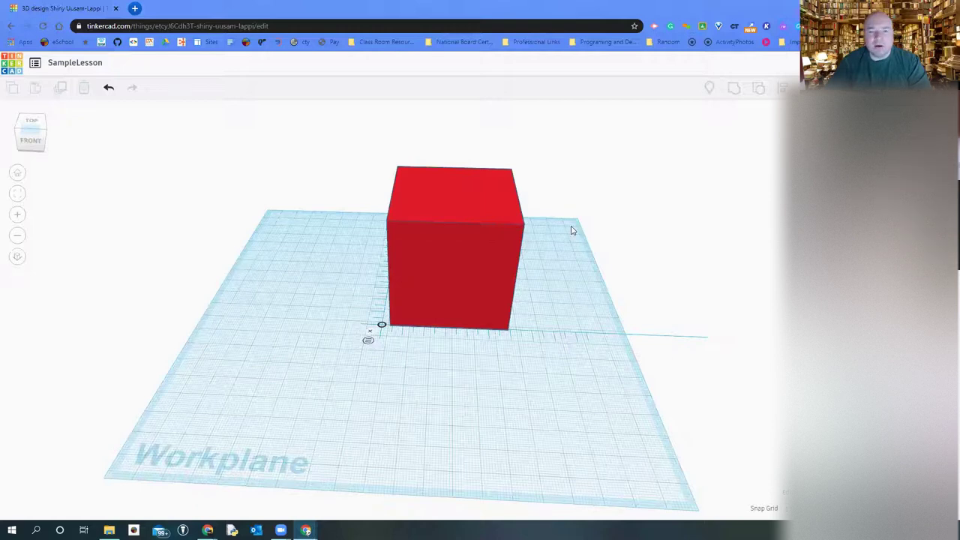
- Add a cylinder hole 20.00 across and move it into the top of the cube at an elevation of 41.00
{"action": "left_click_drag", "start_coordinate": [819, 244], "coordinate": [761, 213]}
{"action": "left_click_drag", "start_coordinate": [572, 226], "coordinate": [443, 312]}
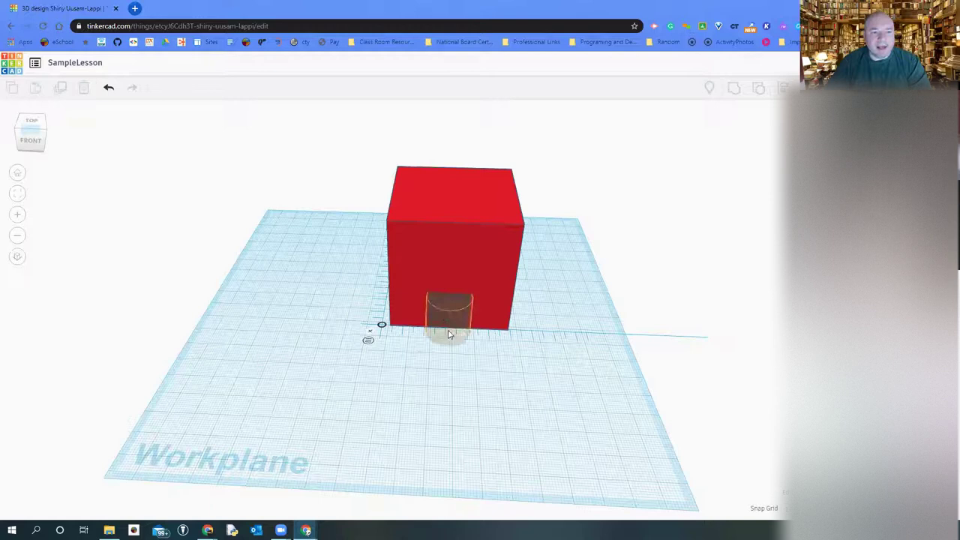
{"action": "left_click", "coordinate": [448, 334]}
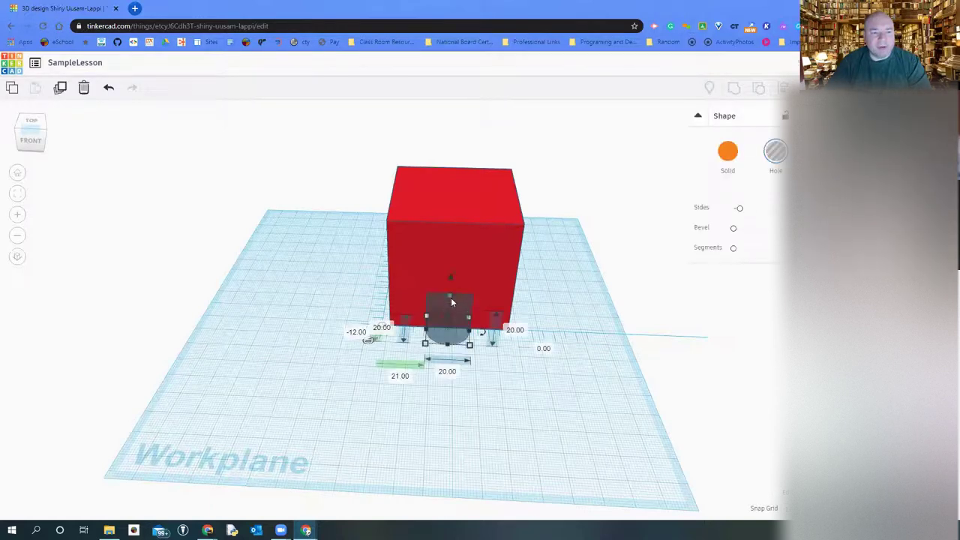
{"action": "left_click_drag", "start_coordinate": [449, 256], "coordinate": [469, 252]}
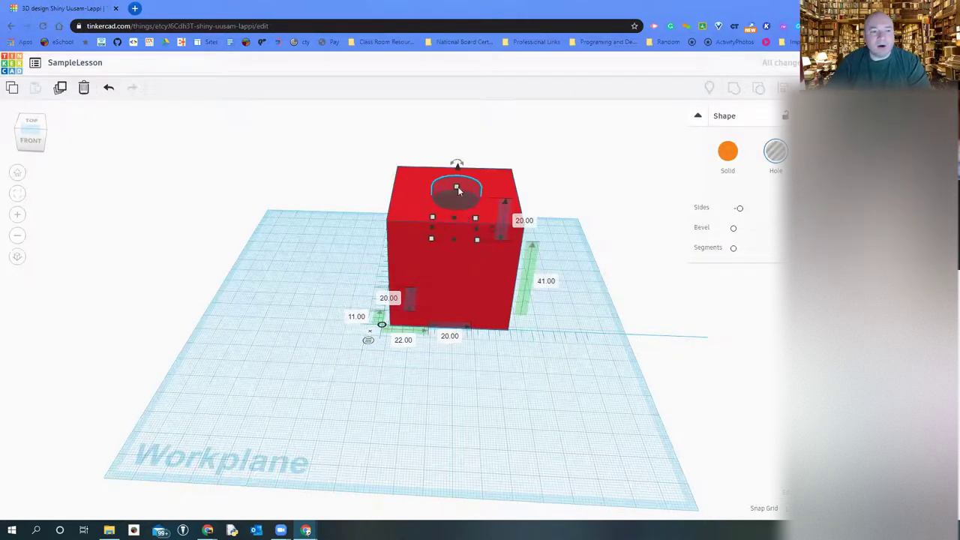
- Extend the cylinder hole to a height of 40.00 and lower it to 26.00 above the workplane
{"action": "left_click_drag", "start_coordinate": [456, 189], "coordinate": [460, 152]}
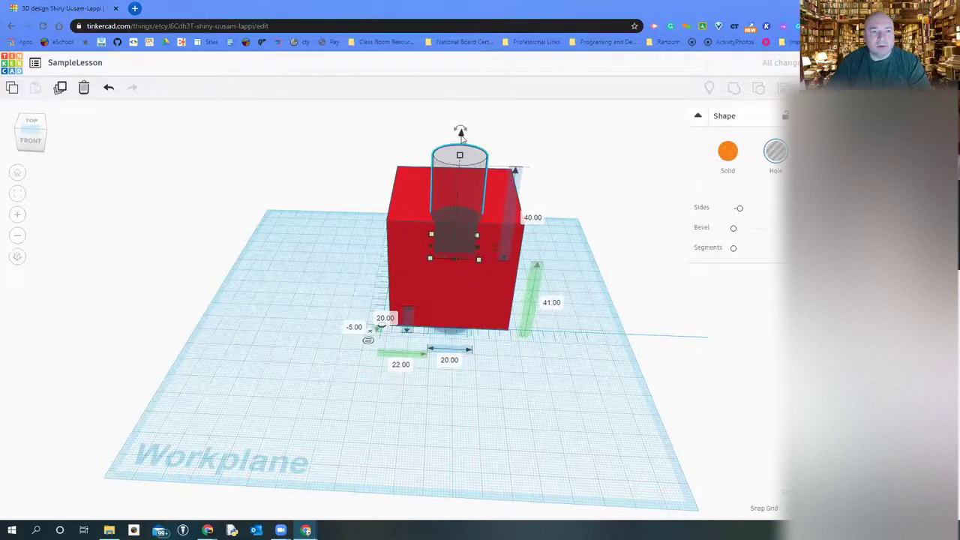
{"action": "left_click_drag", "start_coordinate": [461, 135], "coordinate": [457, 159]}
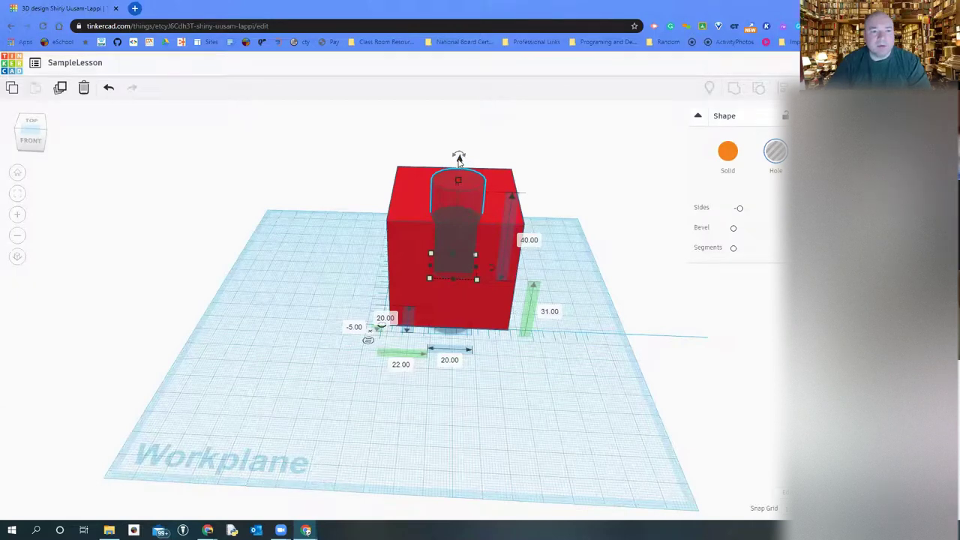
{"action": "left_click_drag", "start_coordinate": [459, 161], "coordinate": [456, 206]}
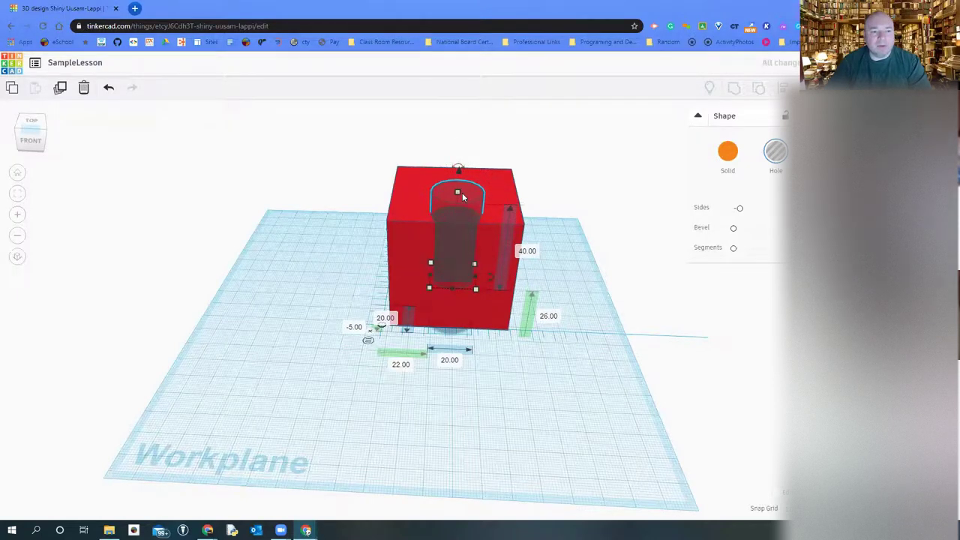
- Nudge the cylinder hole backward into the cube until its front-to-back ruler offset is 10.00
{"action": "key", "text": "Up"}
{"action": "key", "text": "Up"}
{"action": "key", "text": "Up"}
{"action": "key", "text": "Up"}
{"action": "key", "text": "Up"}
{"action": "key", "text": "Up"}
{"action": "key", "text": "Up"}
{"action": "key", "text": "Up"}
{"action": "key", "text": "Up"}
{"action": "key", "text": "Up"}
{"action": "key", "text": "Up"}
{"action": "key", "text": "Up"}
{"action": "key", "text": "Up"}
{"action": "key", "text": "Up"}
{"action": "key", "text": "Up"}
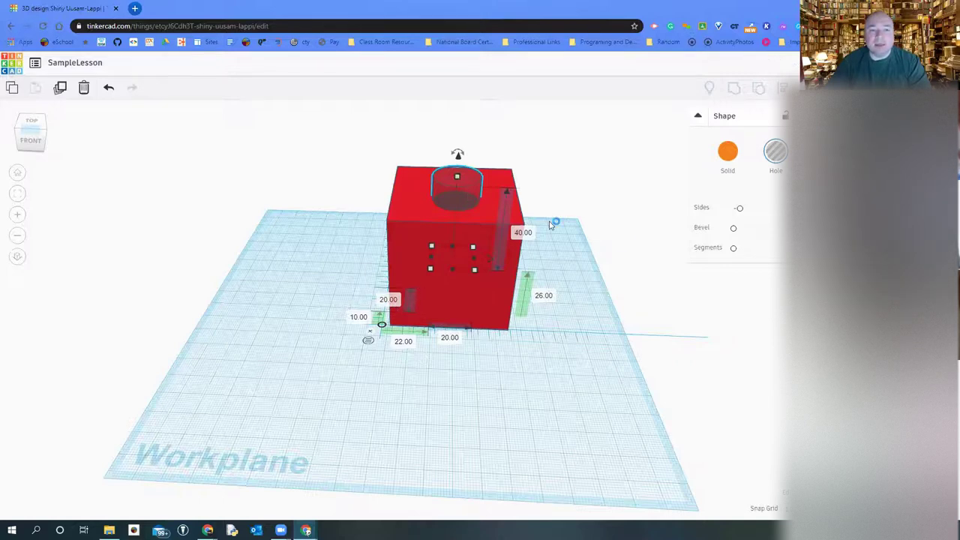
- Select the cube and the cylinder hole together, try aligning their tops, and group them to cut the hole into the cube
{"action": "key", "text": "Escape"}
{"action": "left_click", "coordinate": [482, 239]}
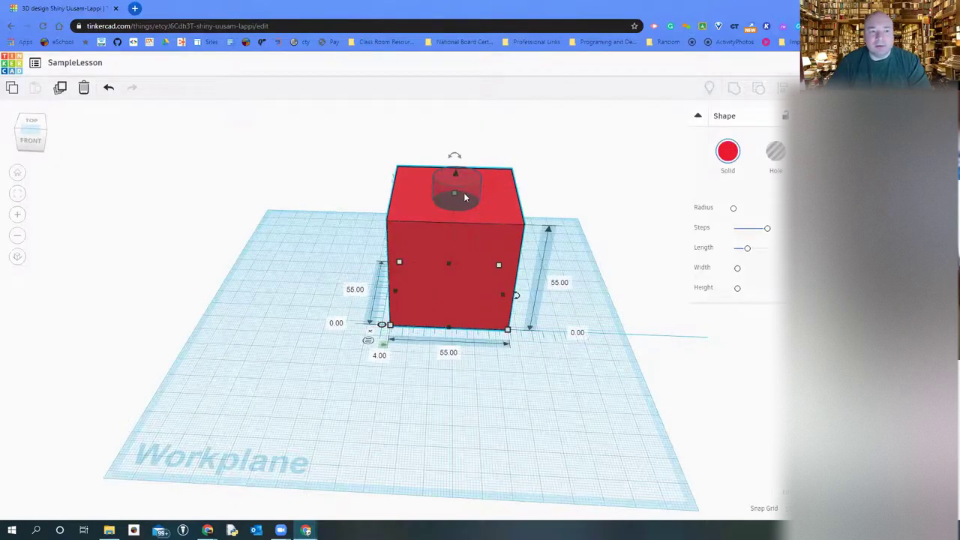
{"action": "left_click", "coordinate": [414, 243]}
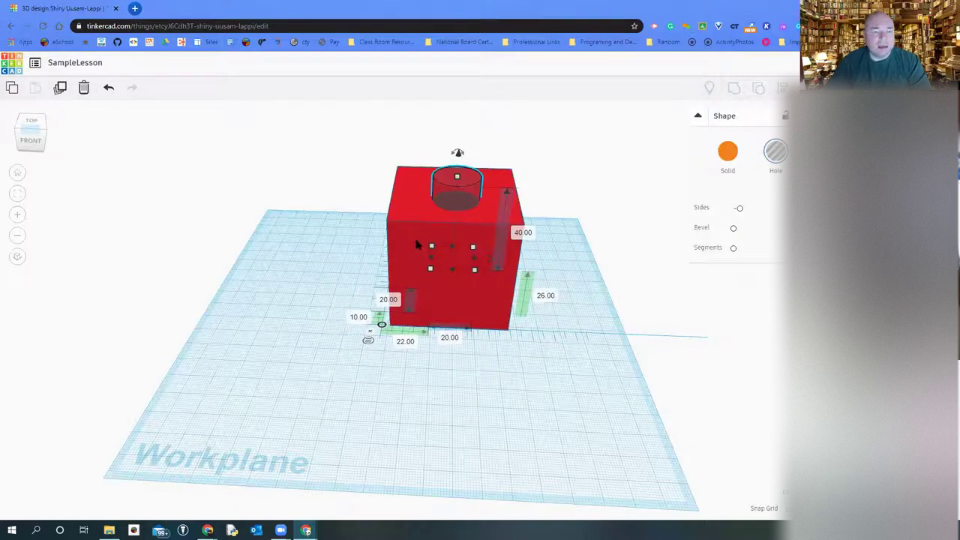
{"action": "left_click", "coordinate": [448, 218]}
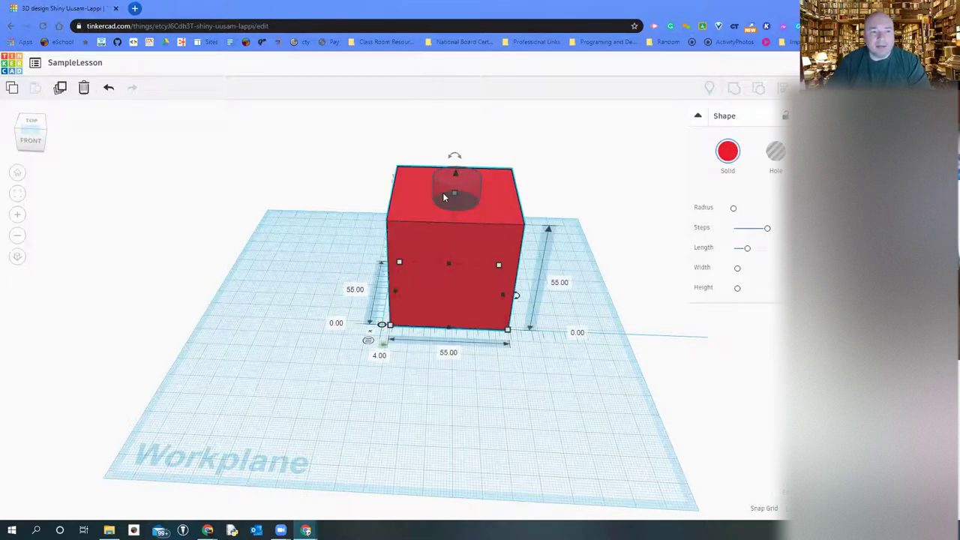
{"action": "left_click", "coordinate": [440, 191]}
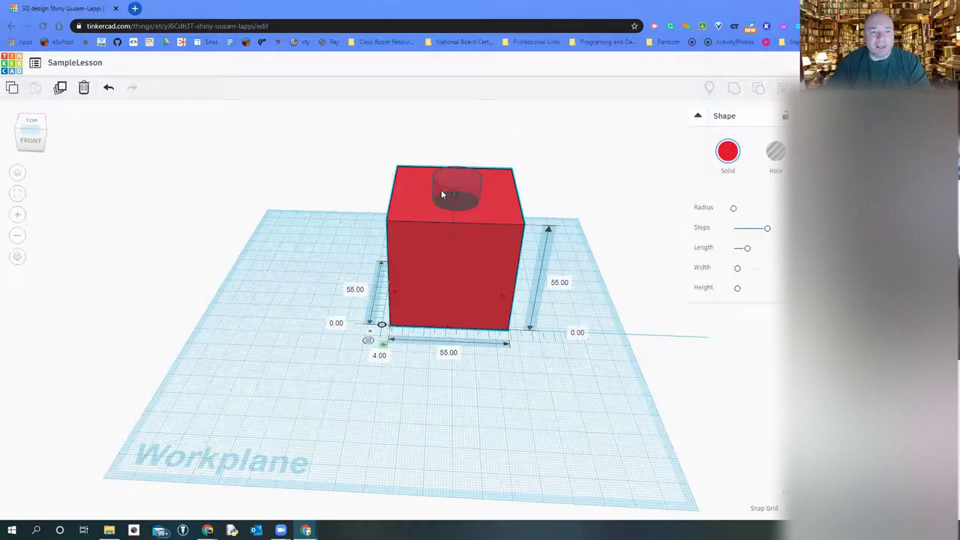
{"action": "left_click", "coordinate": [410, 243]}
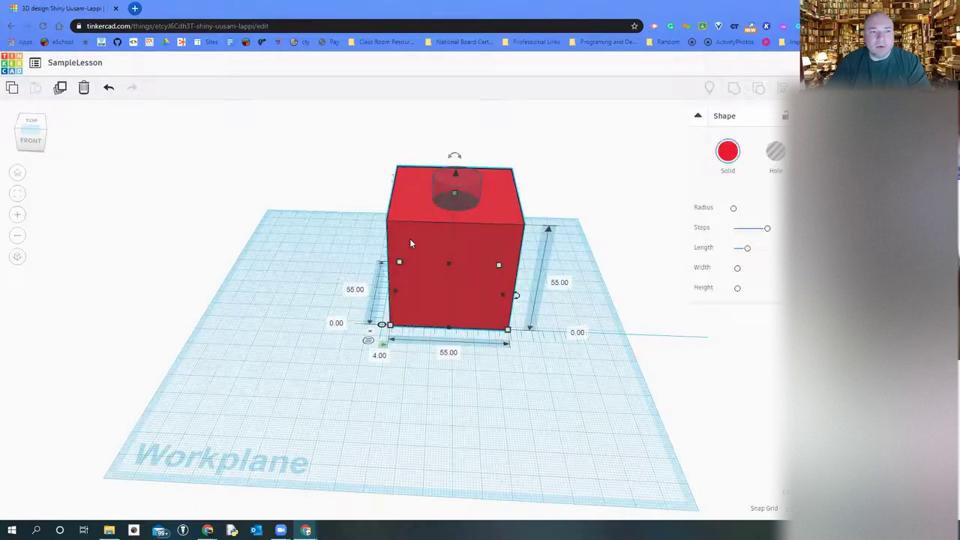
{"action": "left_click", "coordinate": [444, 195], "text": "shift"}
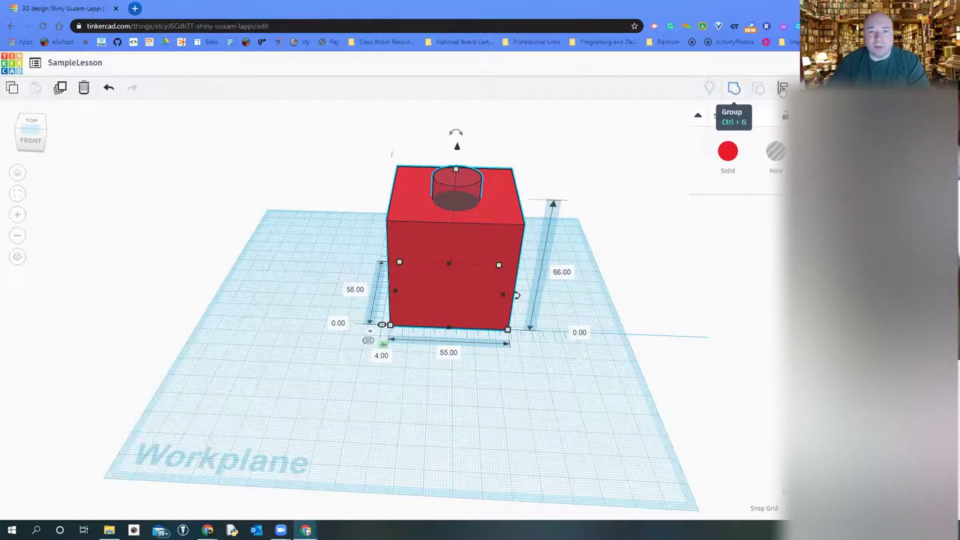
{"action": "left_click", "coordinate": [782, 88]}
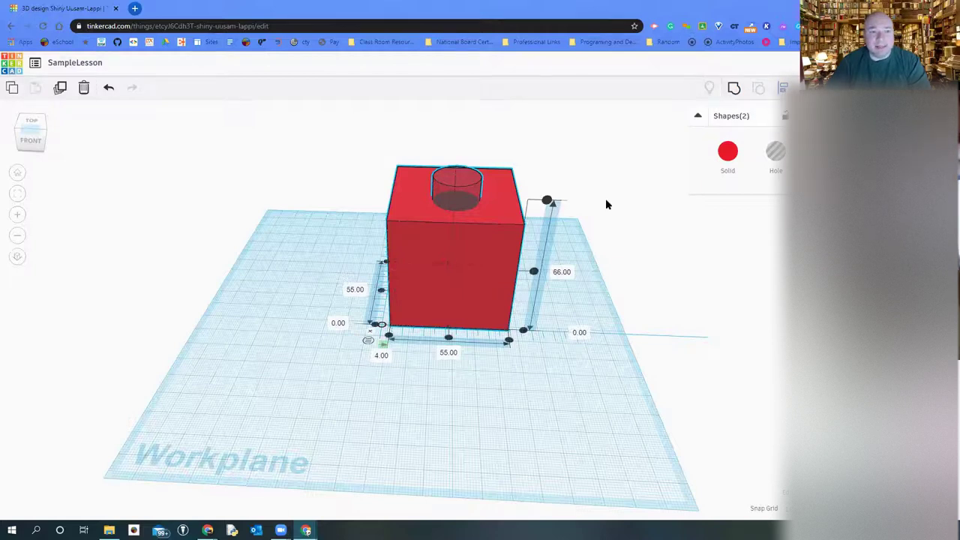
{"action": "left_click", "coordinate": [548, 202]}
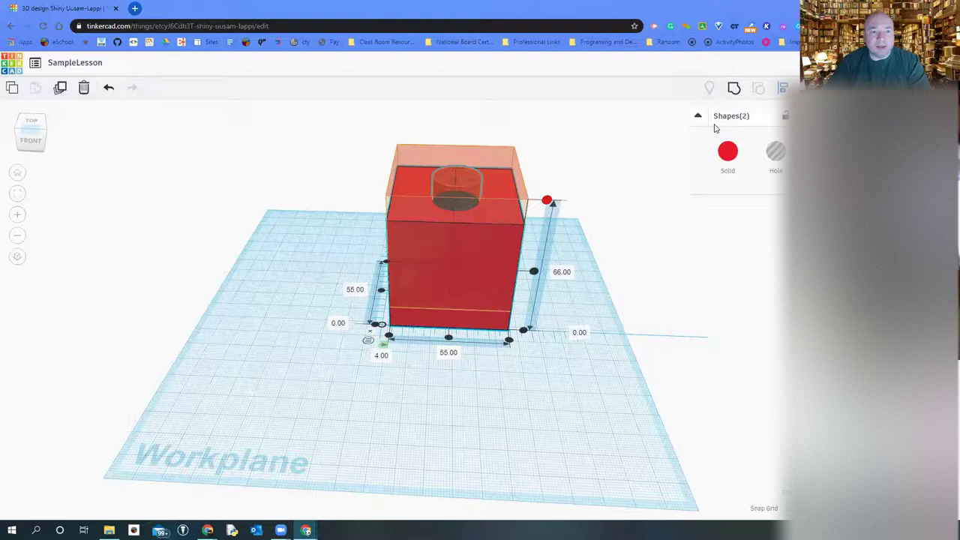
{"action": "left_click", "coordinate": [734, 89]}
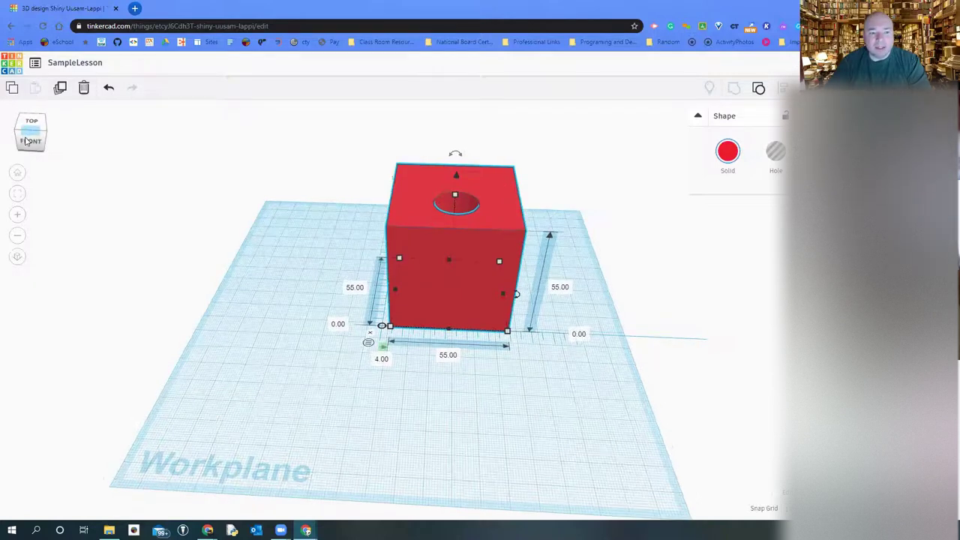
- Examine the cube and its round hole from above and from the right side
{"action": "left_click", "coordinate": [23, 138]}
{"action": "left_click", "coordinate": [19, 139]}
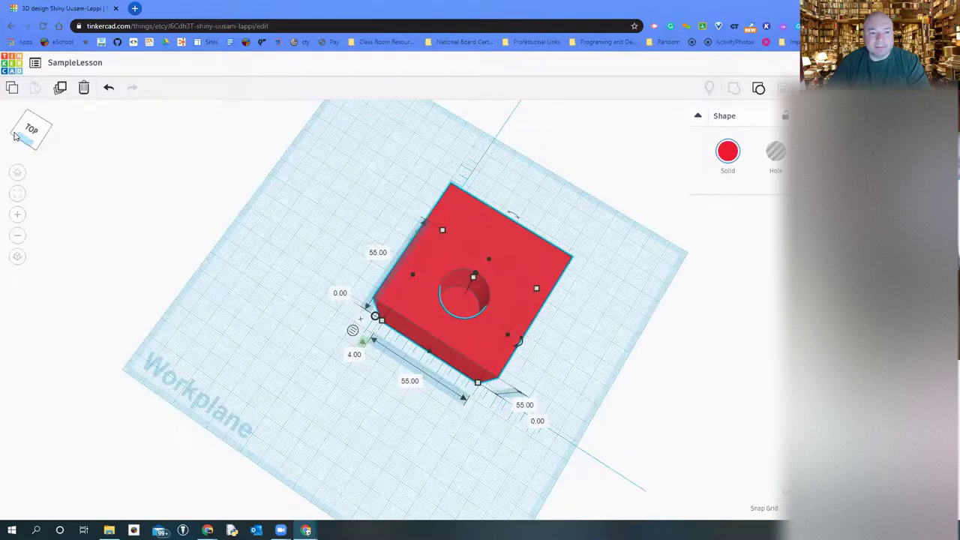
{"action": "left_click", "coordinate": [8, 144]}
{"action": "left_click", "coordinate": [6, 142]}
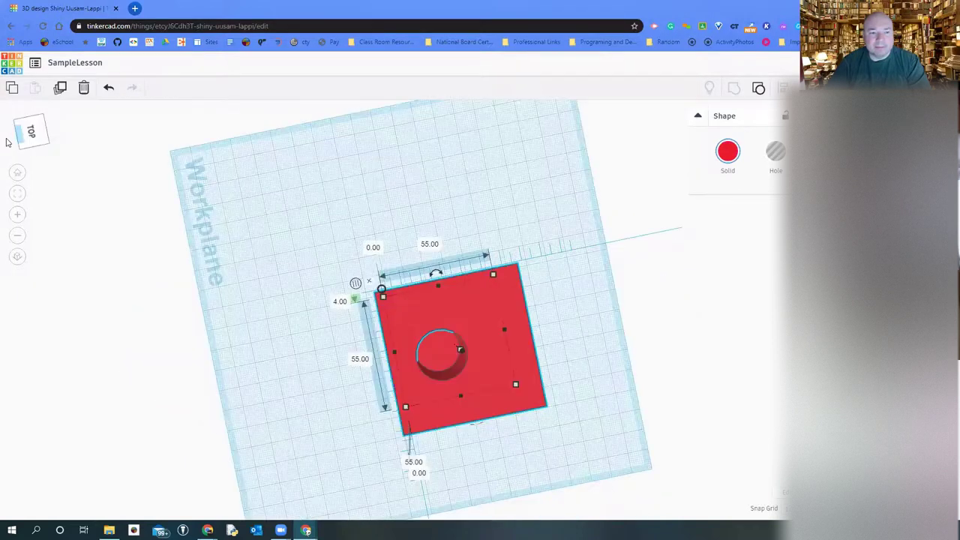
{"action": "left_click", "coordinate": [21, 134]}
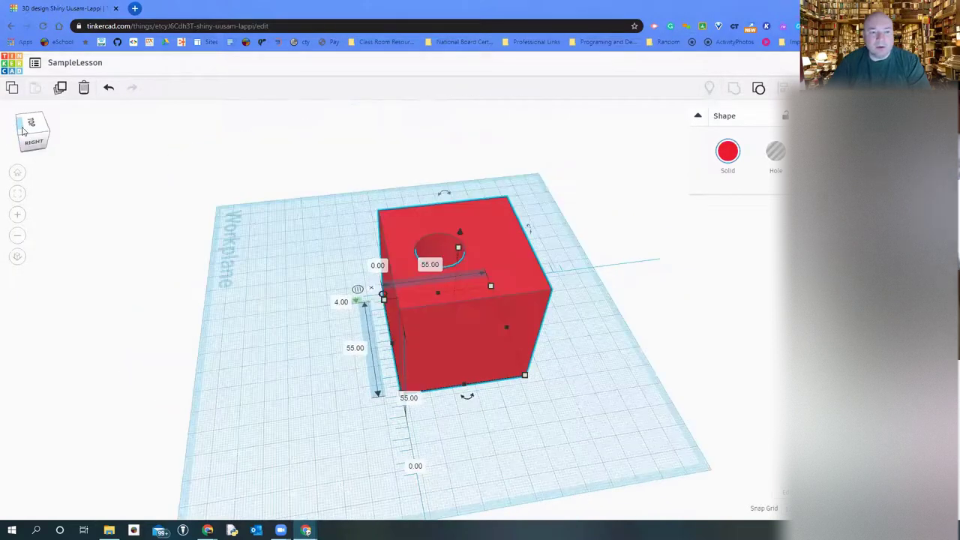
{"action": "left_click", "coordinate": [23, 132]}
{"action": "left_click", "coordinate": [30, 147]}
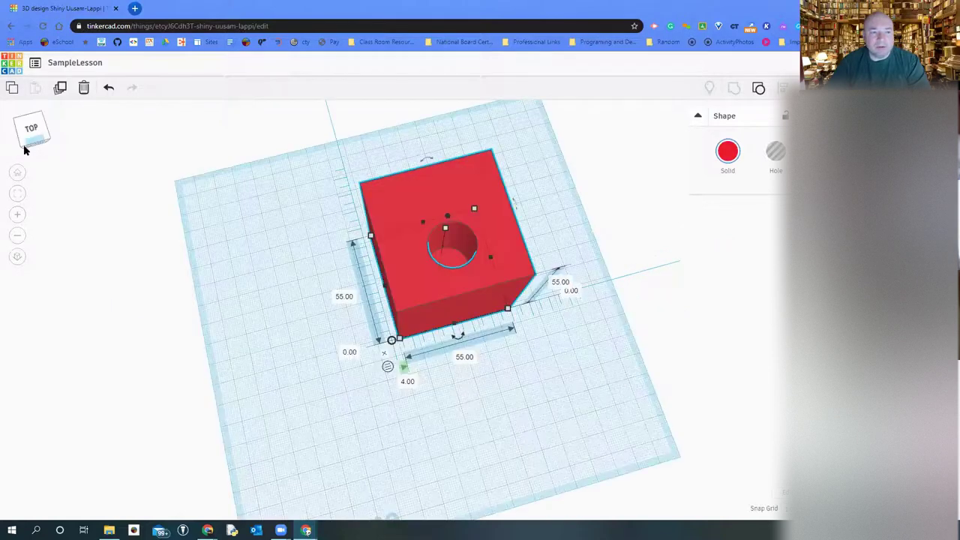
- Examine the cube and its round hole from overhead, from the front, and from a raised front angle
{"action": "left_click", "coordinate": [24, 150]}
{"action": "left_click_drag", "start_coordinate": [24, 145], "coordinate": [11, 146]}
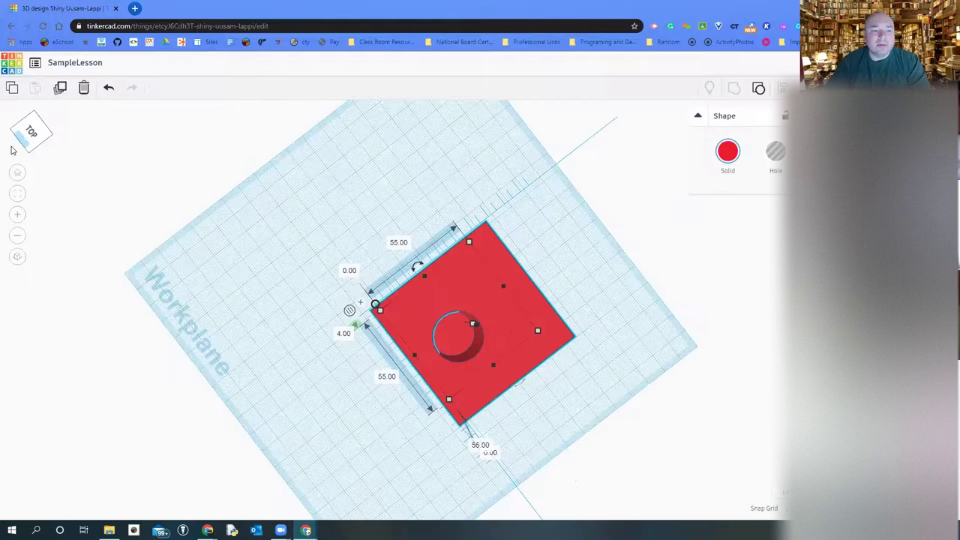
{"action": "left_click", "coordinate": [23, 147]}
{"action": "left_click", "coordinate": [34, 142]}
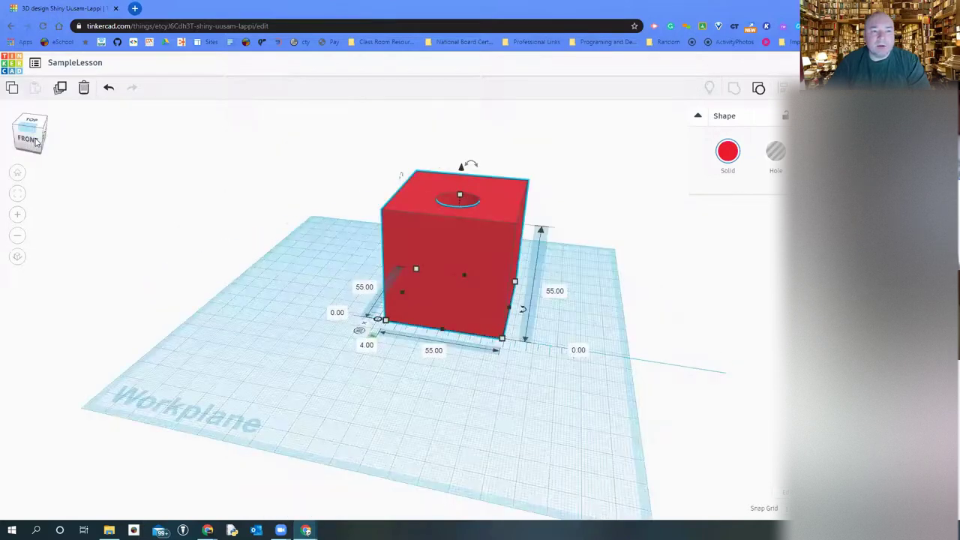
{"action": "left_click", "coordinate": [35, 142]}
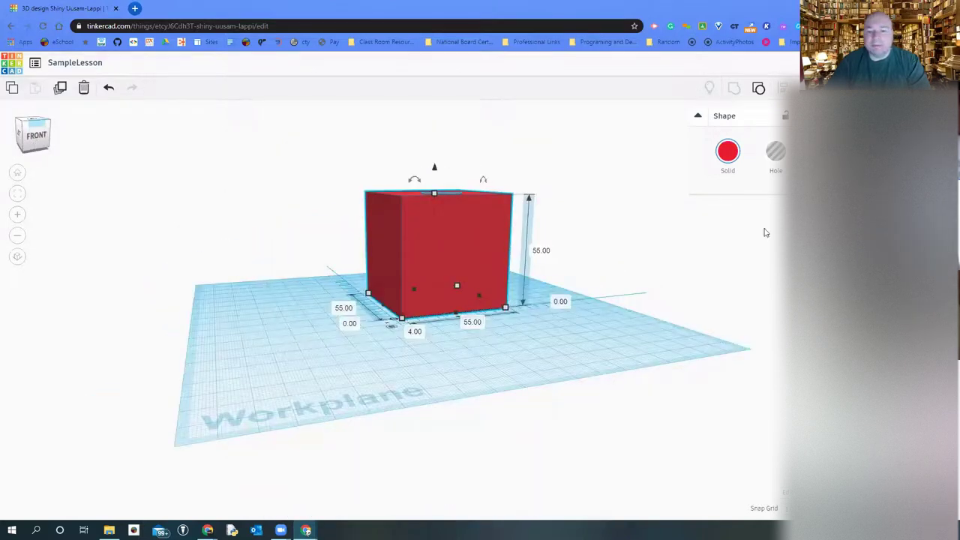
{"action": "right_click_drag", "start_coordinate": [765, 233], "coordinate": [767, 315]}
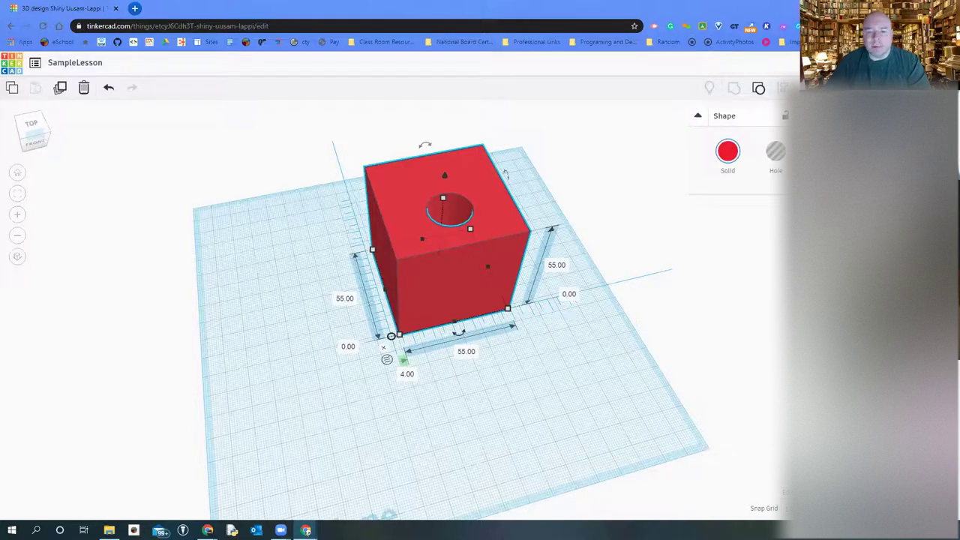
- Deselect the cube, place a Scribble shape on the workplane in front of it, and handwrite "Hi" in the scribble
{"action": "left_click", "coordinate": [619, 399]}
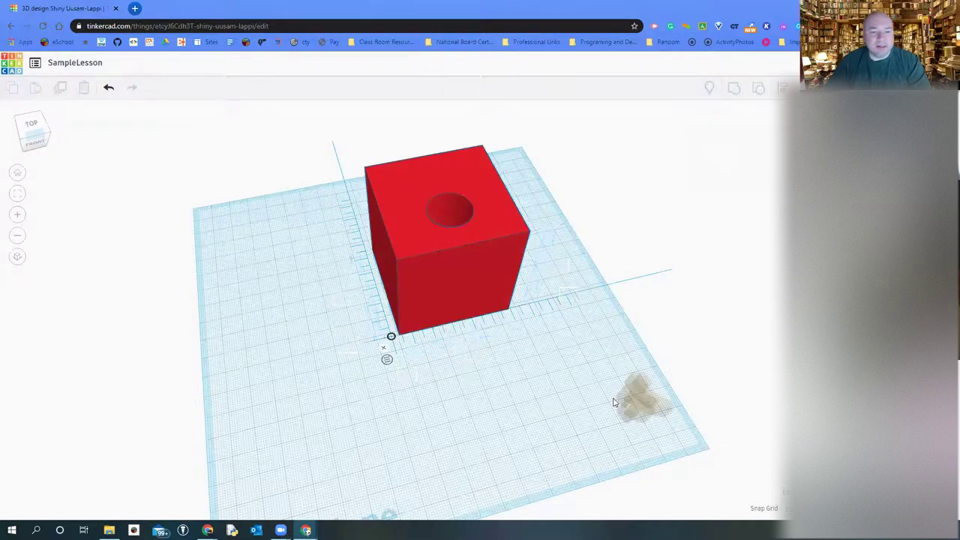
{"action": "left_click", "coordinate": [523, 389]}
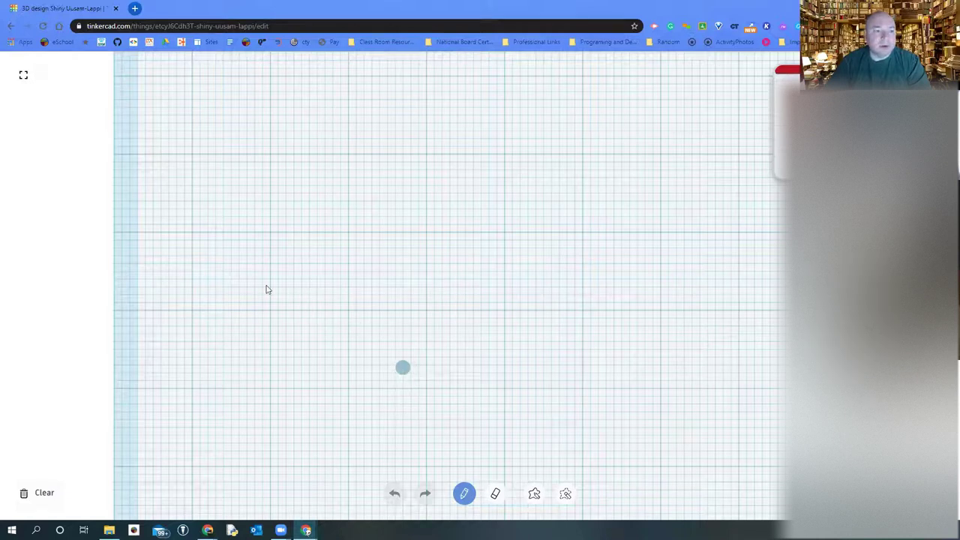
{"action": "left_click_drag", "start_coordinate": [266, 287], "coordinate": [308, 375]}
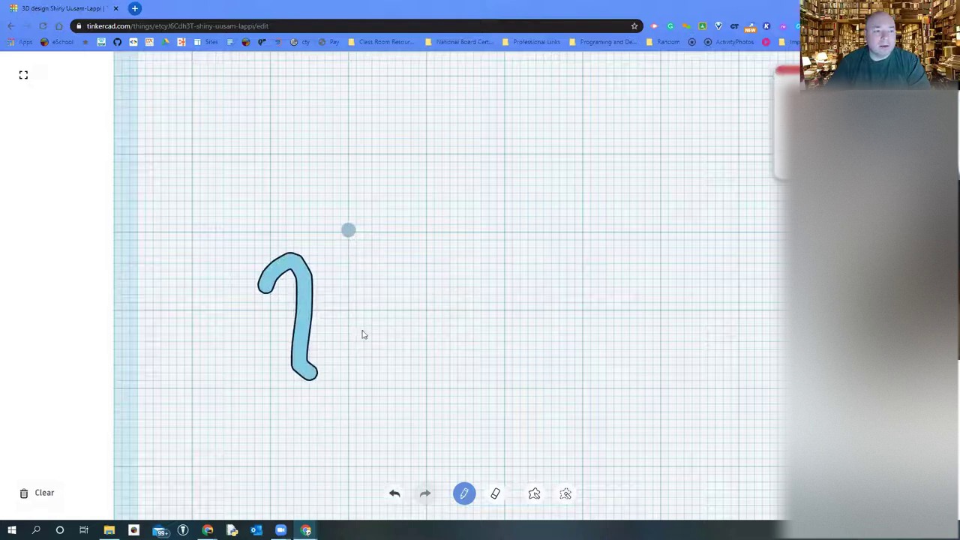
{"action": "left_click_drag", "start_coordinate": [348, 229], "coordinate": [361, 328]}
{"action": "left_click_drag", "start_coordinate": [315, 307], "coordinate": [337, 301]}
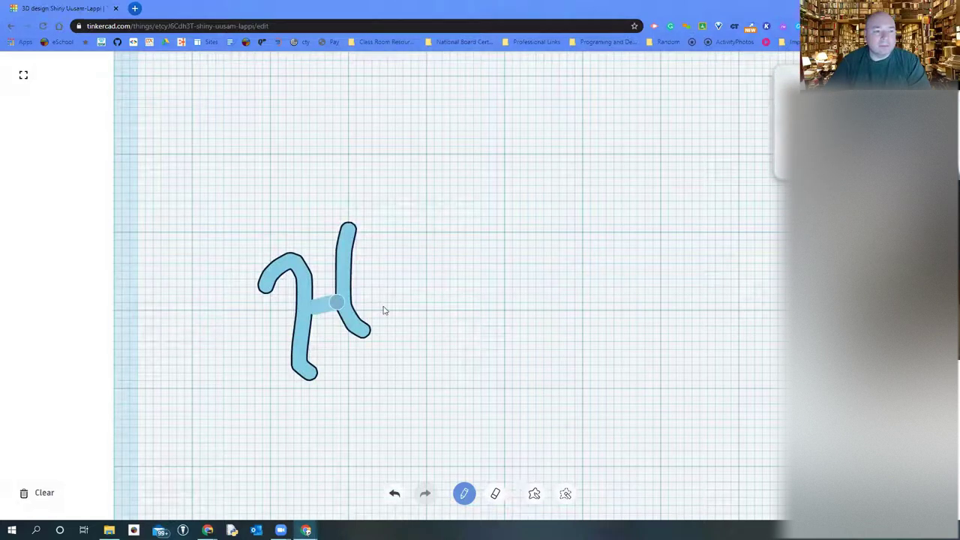
{"action": "left_click_drag", "start_coordinate": [363, 267], "coordinate": [383, 307]}
{"action": "left_click", "coordinate": [374, 234]}
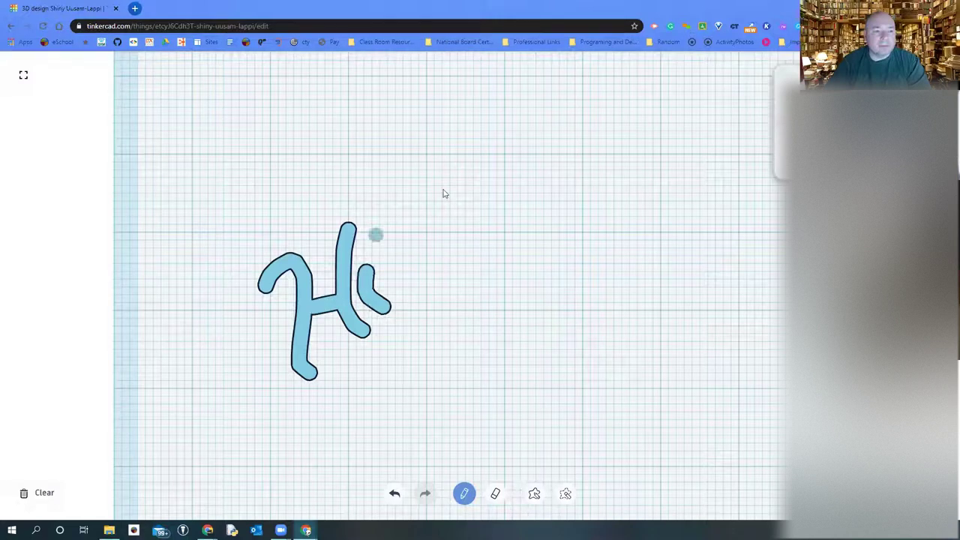
{"action": "left_click", "coordinate": [371, 240]}
- Handwrite "Class" after "Hi" in the scribble, with the letters rising diagonally
{"action": "left_click_drag", "start_coordinate": [443, 188], "coordinate": [456, 256]}
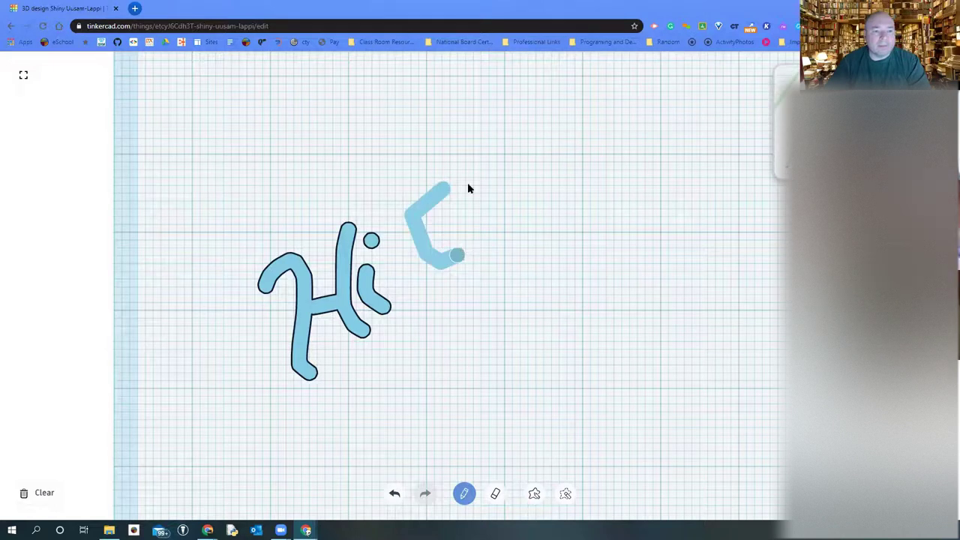
{"action": "mouse_move", "coordinate": [469, 179]}
{"action": "left_mouse_down"}
{"action": "mouse_move", "coordinate": [476, 217]}
{"action": "mouse_move", "coordinate": [491, 235]}
{"action": "left_mouse_up"}
{"action": "mouse_move", "coordinate": [511, 194]}
{"action": "left_mouse_down"}
{"action": "mouse_move", "coordinate": [499, 202]}
{"action": "mouse_move", "coordinate": [533, 206]}
{"action": "left_mouse_up"}
{"action": "mouse_move", "coordinate": [554, 162]}
{"action": "left_mouse_down"}
{"action": "mouse_move", "coordinate": [542, 172]}
{"action": "mouse_move", "coordinate": [572, 184]}
{"action": "mouse_move", "coordinate": [547, 199]}
{"action": "left_mouse_up"}
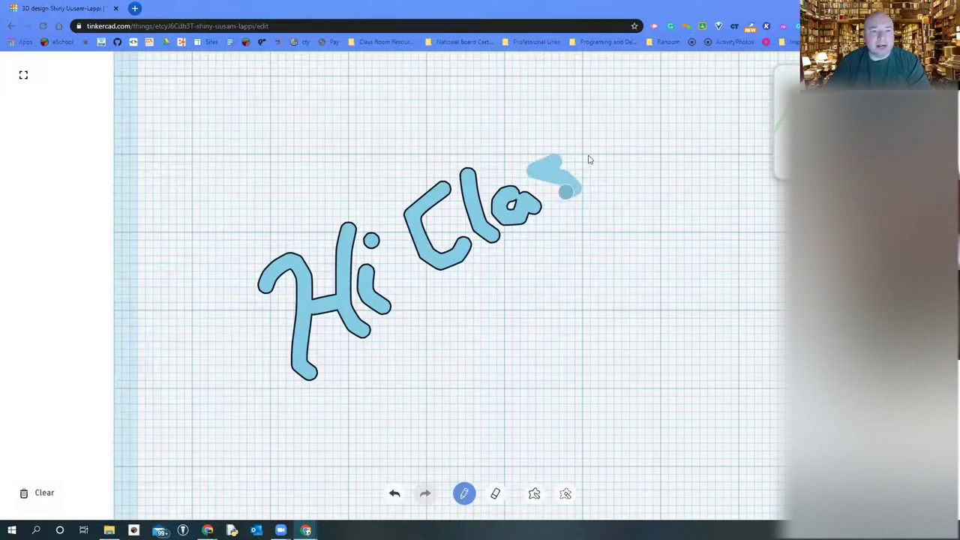
{"action": "mouse_move", "coordinate": [590, 152]}
{"action": "left_mouse_down"}
{"action": "mouse_move", "coordinate": [604, 175]}
{"action": "mouse_move", "coordinate": [596, 184]}
{"action": "left_mouse_up"}
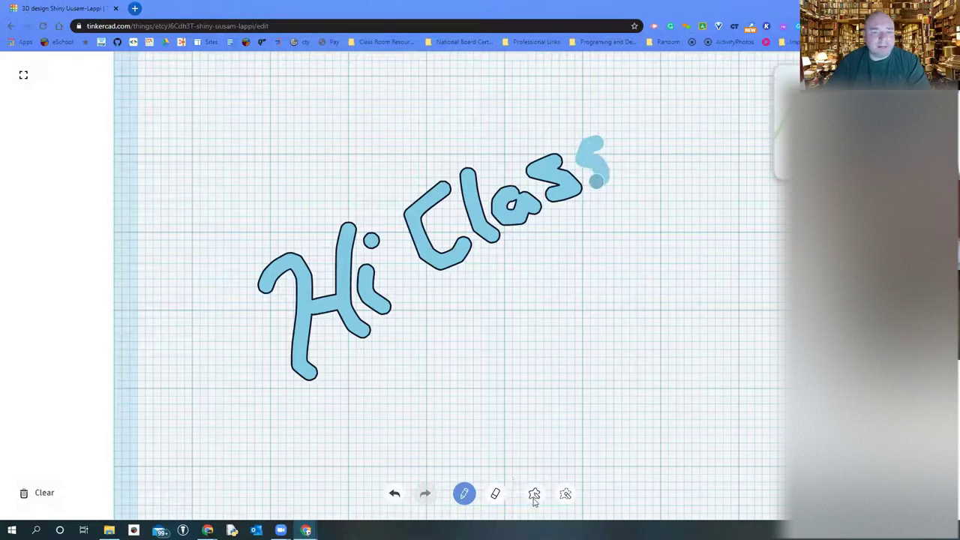
- Draw a filled rounded shape below "Class", erase a round opening in its middle, and finish the scribble
{"action": "left_click", "coordinate": [534, 496]}
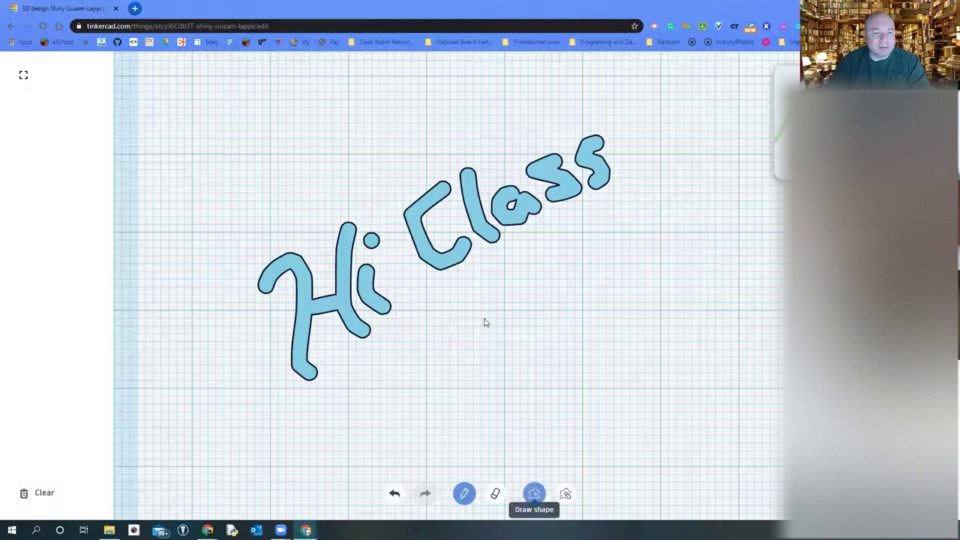
{"action": "mouse_move", "coordinate": [484, 318]}
{"action": "left_mouse_down"}
{"action": "mouse_move", "coordinate": [492, 391]}
{"action": "mouse_move", "coordinate": [539, 388]}
{"action": "mouse_move", "coordinate": [566, 326]}
{"action": "mouse_move", "coordinate": [516, 333]}
{"action": "left_mouse_up"}
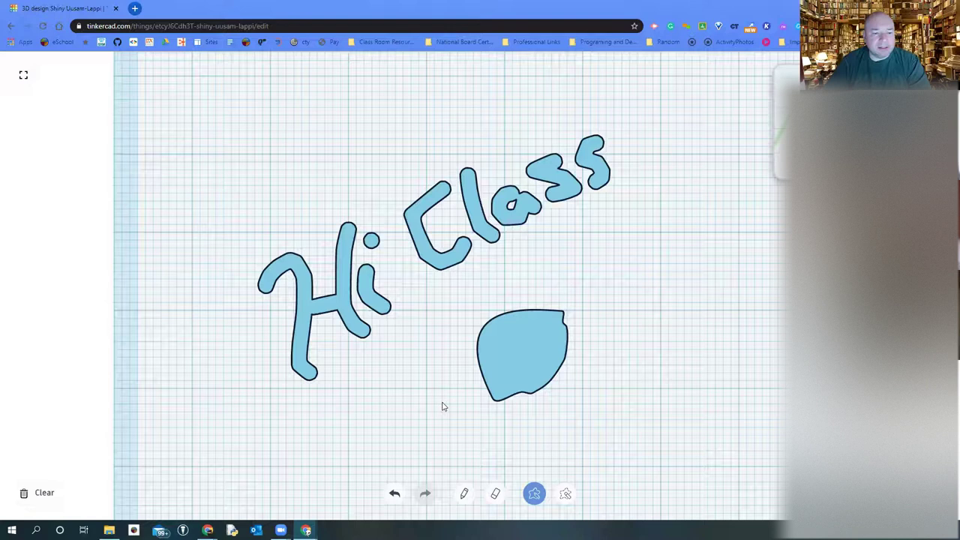
{"action": "left_click", "coordinate": [464, 493]}
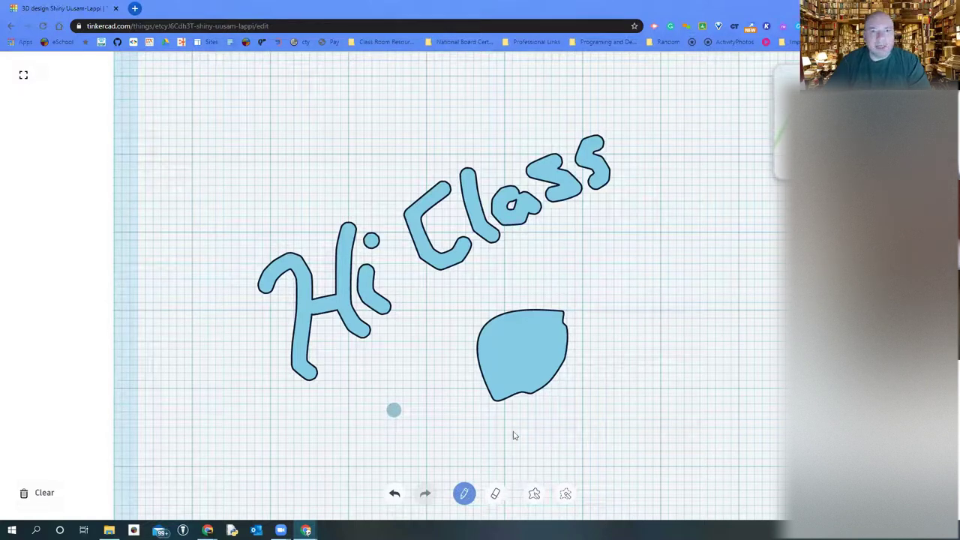
{"action": "key", "text": "s"}
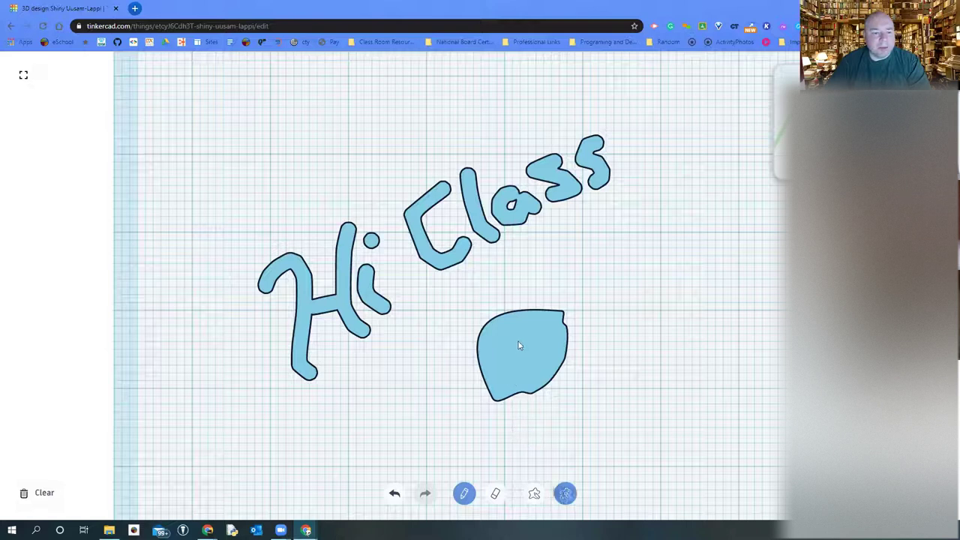
{"action": "key", "text": "e"}
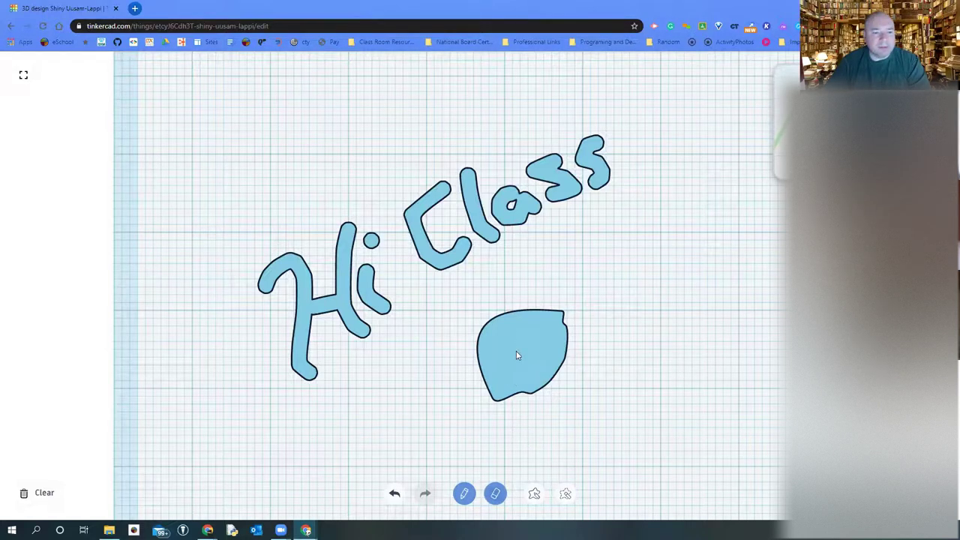
{"action": "mouse_move", "coordinate": [535, 353]}
{"action": "left_mouse_down"}
{"action": "mouse_move", "coordinate": [519, 348]}
{"action": "mouse_move", "coordinate": [522, 362]}
{"action": "mouse_move", "coordinate": [530, 338]}
{"action": "mouse_move", "coordinate": [517, 347]}
{"action": "left_mouse_up"}
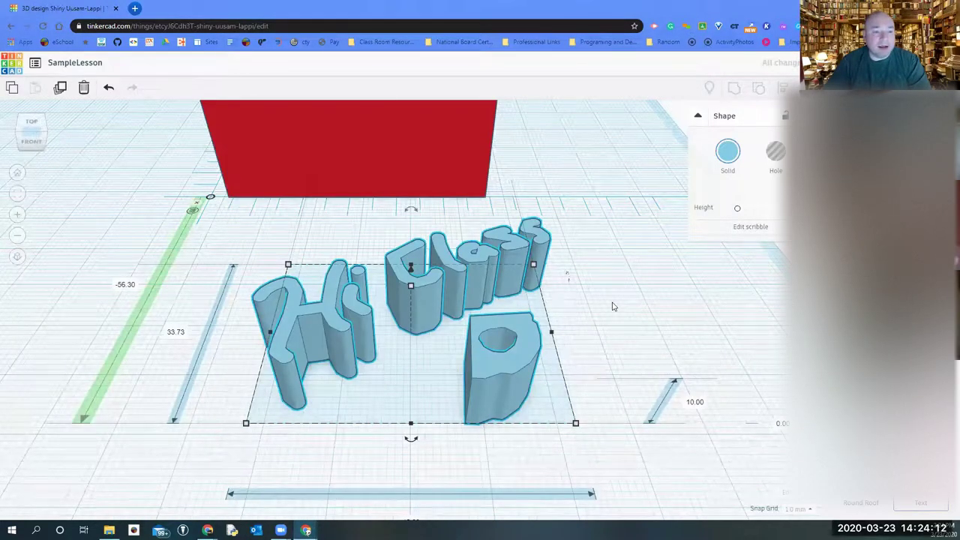
- Turn the "Hi Class" scribble into a hole and move it toward the cube to ruler offsets of 14.00 and -40.73
{"action": "left_click", "coordinate": [328, 276]}
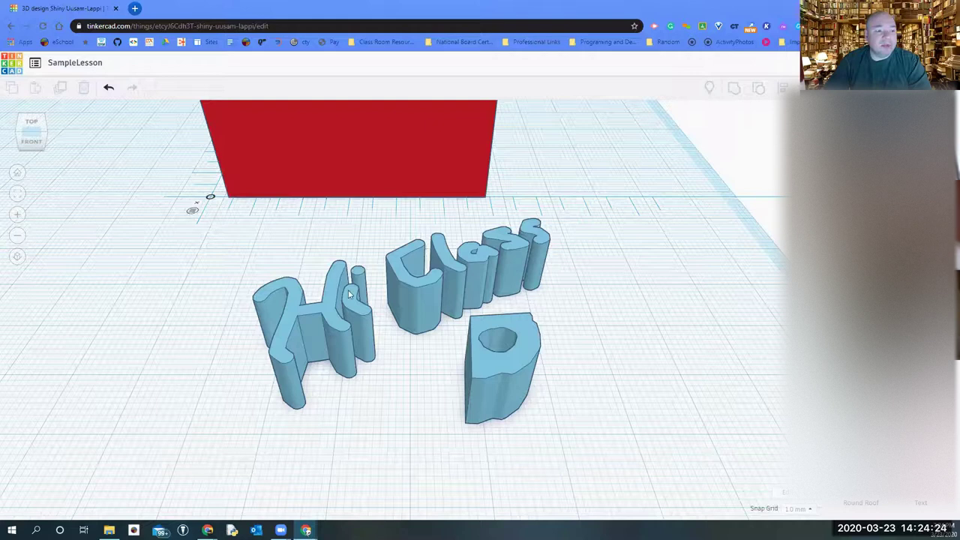
{"action": "left_click", "coordinate": [449, 273]}
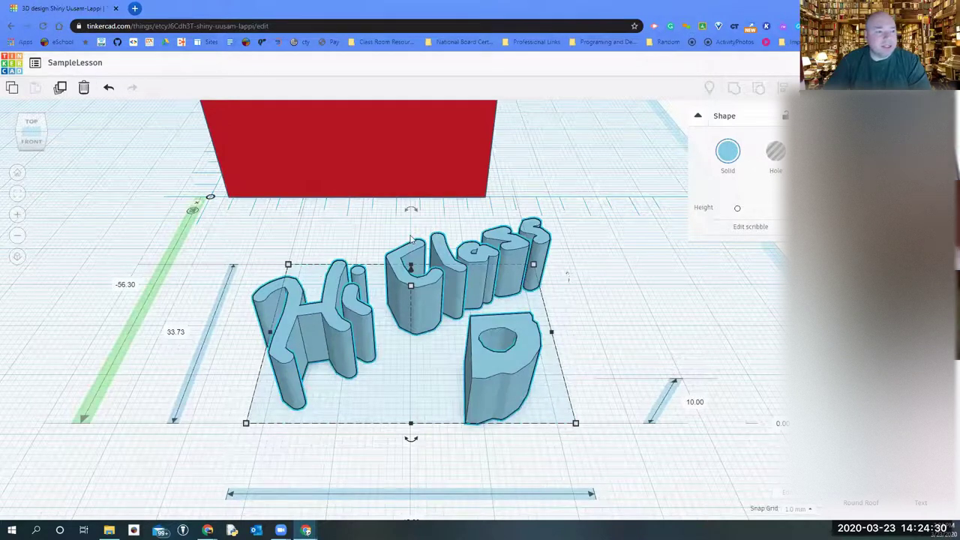
{"action": "left_click", "coordinate": [775, 158]}
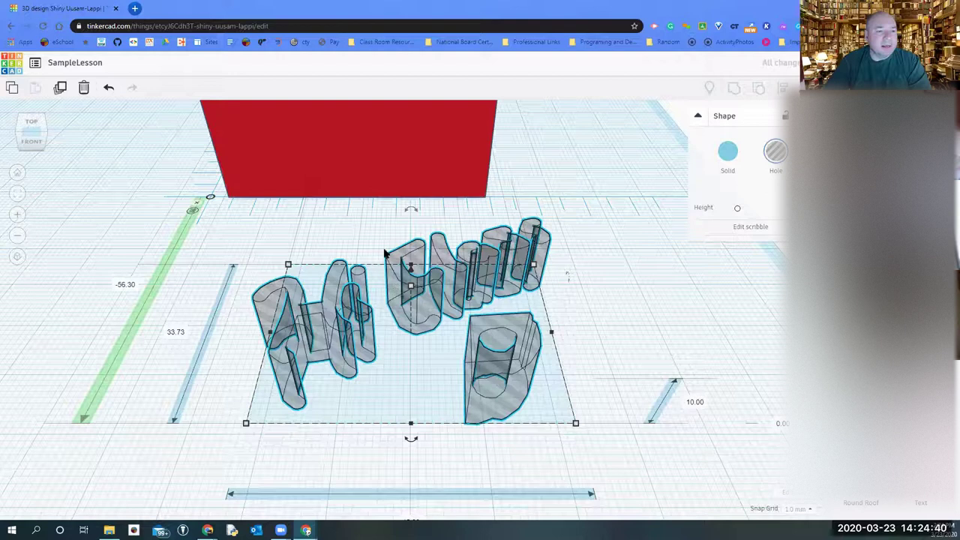
{"action": "scroll", "coordinate": [383, 244], "scroll_direction": "down", "scroll_amount": 2}
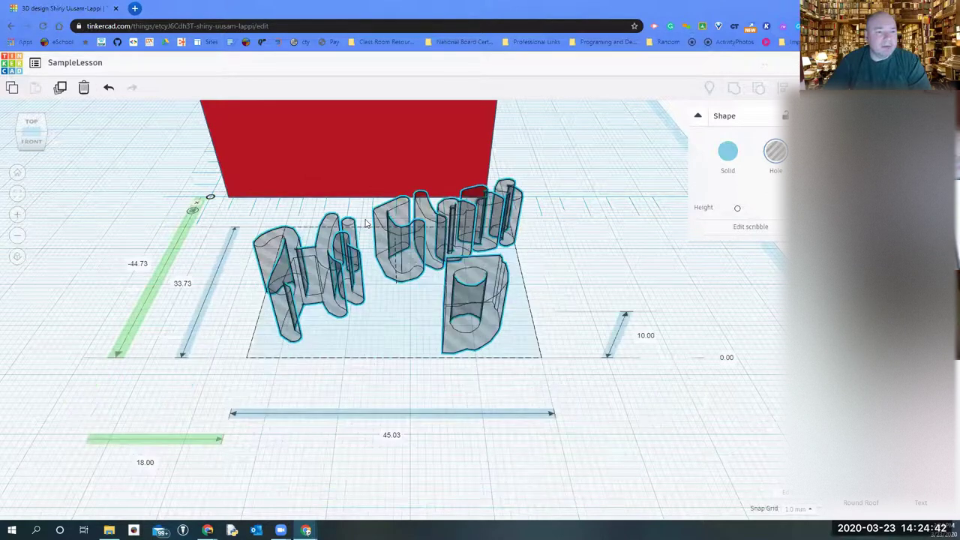
{"action": "left_click_drag", "start_coordinate": [314, 289], "coordinate": [312, 302]}
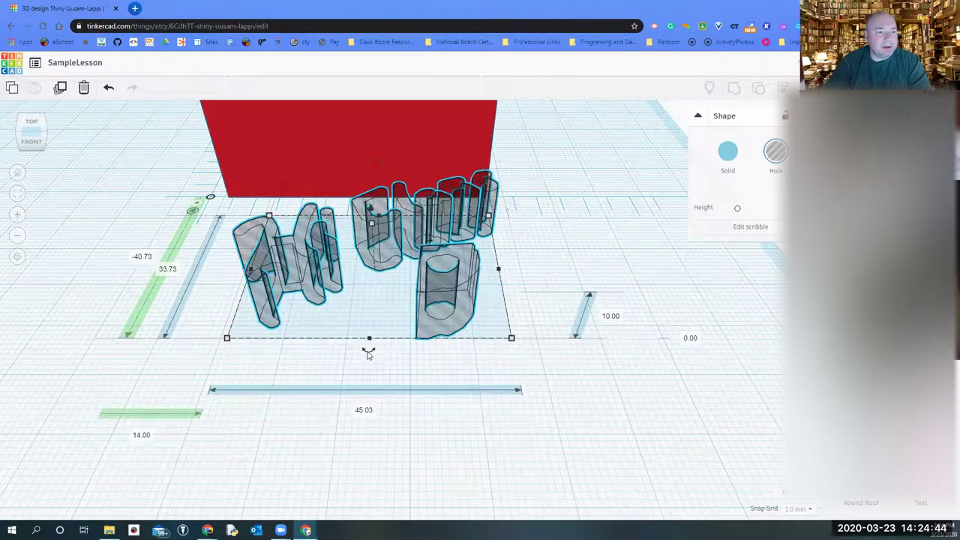
- Rotate the scribble hole 90° so it stands upright, parallel to the cube's front face
{"action": "mouse_move", "coordinate": [368, 347]}
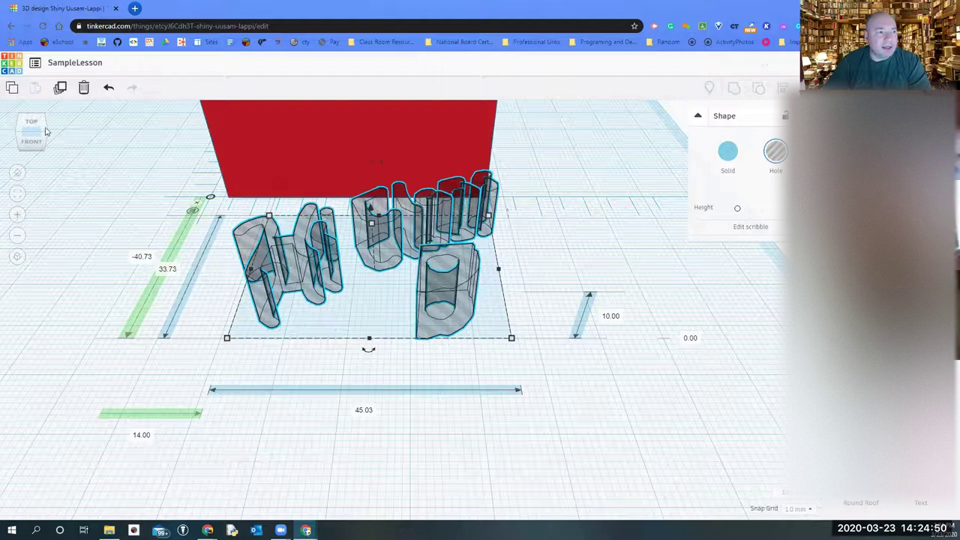
{"action": "left_click_drag", "start_coordinate": [34, 135], "coordinate": [56, 86]}
{"action": "key", "text": "f"}
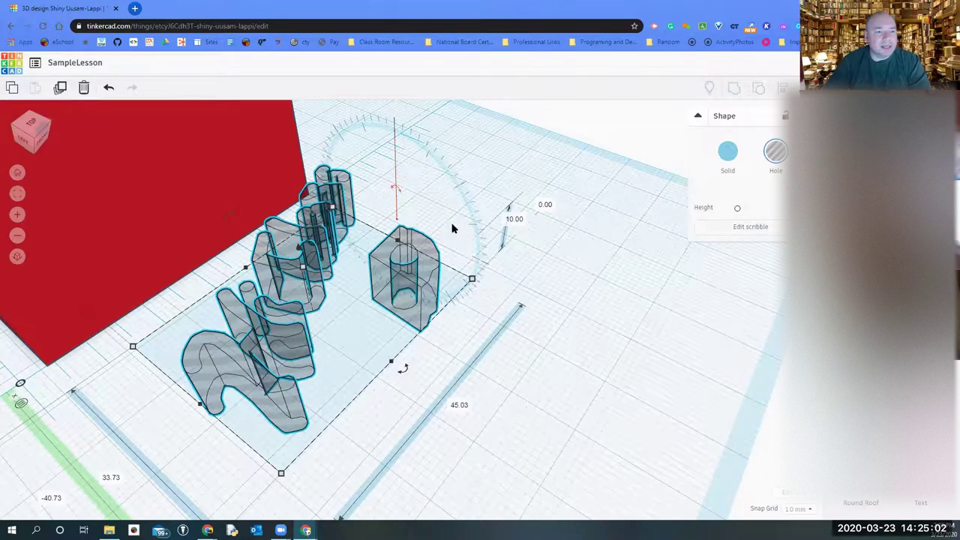
{"action": "left_click_drag", "start_coordinate": [456, 235], "coordinate": [525, 283]}
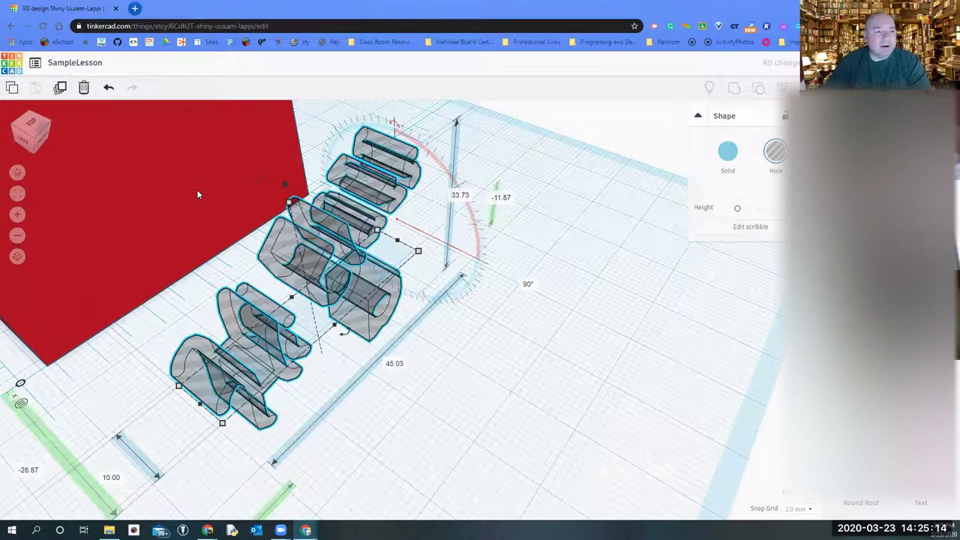
- Nudge the upright scribble hole into the cube's front face to a front-to-back offset of -3.00 and a sideways offset of 13.00
{"action": "key", "text": "Left"}
{"action": "key", "text": "Left"}
{"action": "key", "text": "Left"}
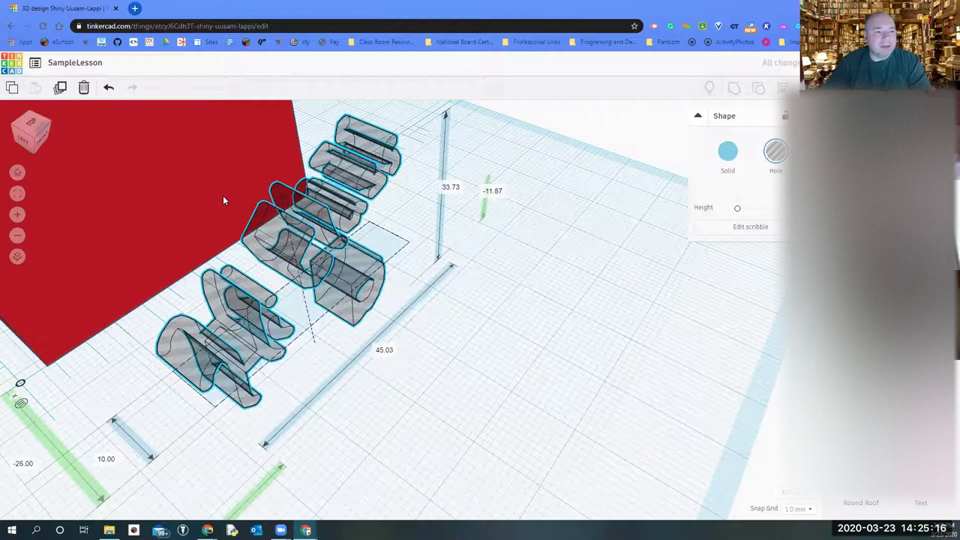
{"action": "key", "text": "shift+Left"}
{"action": "key", "text": "shift+Left"}
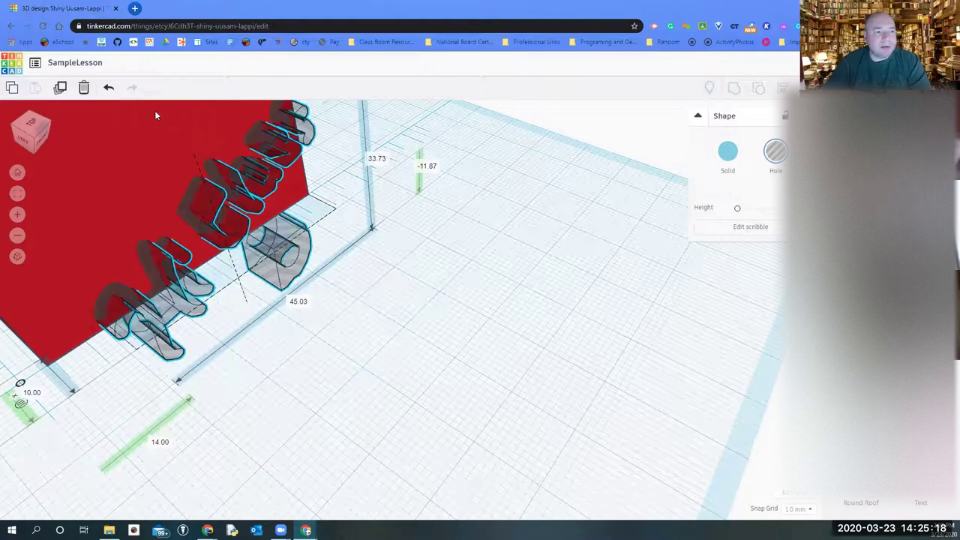
{"action": "key", "text": "Up"}
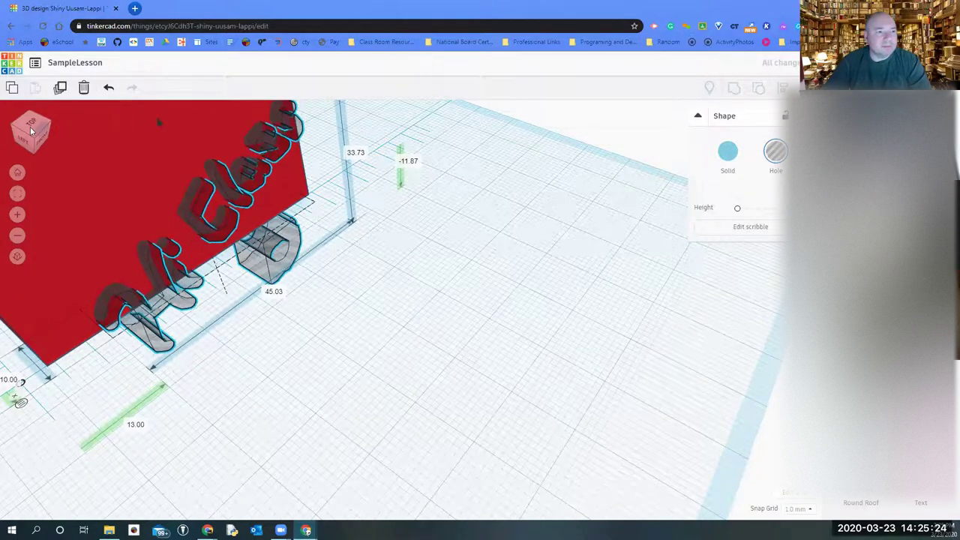
- Raise the scribble hole until its height offset from the workplane is -3.00
{"action": "key", "text": "ctrl+Up"}
{"action": "key", "text": "ctrl+Up"}
{"action": "key", "text": "ctrl+Up"}
{"action": "key", "text": "ctrl+Up"}
{"action": "key", "text": "Up"}
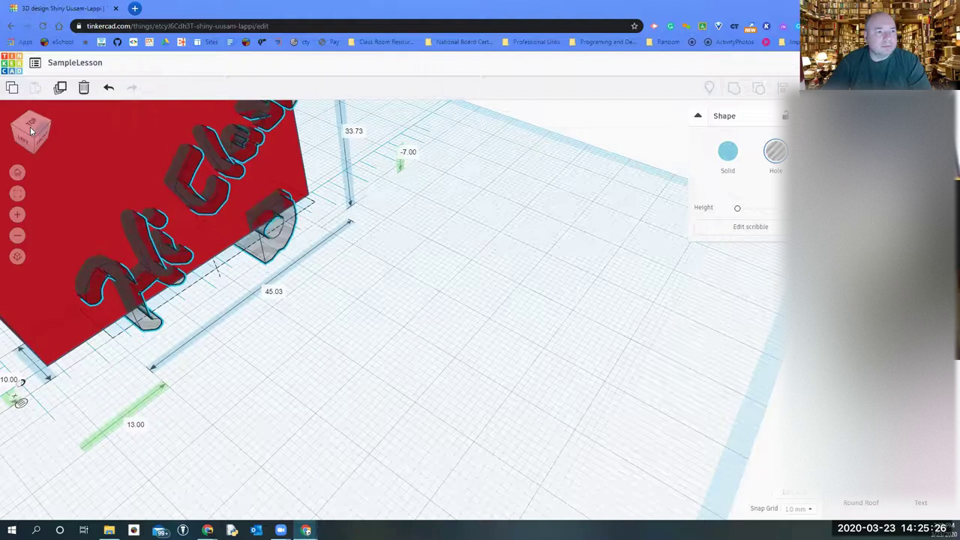
{"action": "key", "text": "Up"}
{"action": "key", "text": "Up"}
{"action": "key", "text": "Up"}
{"action": "key", "text": "Up"}
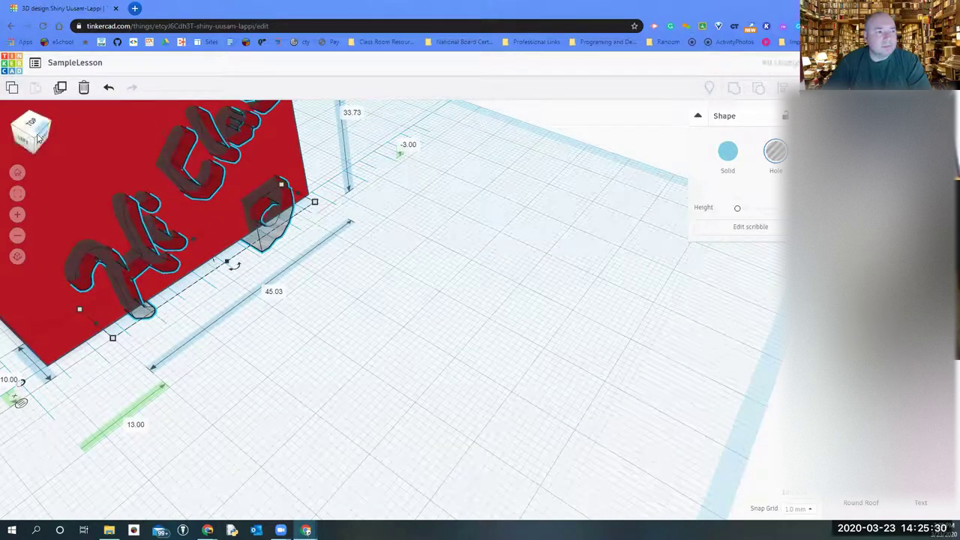
- Move the scribble hole sideways along the cube's front face to an offset of 7.97, with a front-to-back offset of -9.00
{"action": "left_click", "coordinate": [30, 128]}
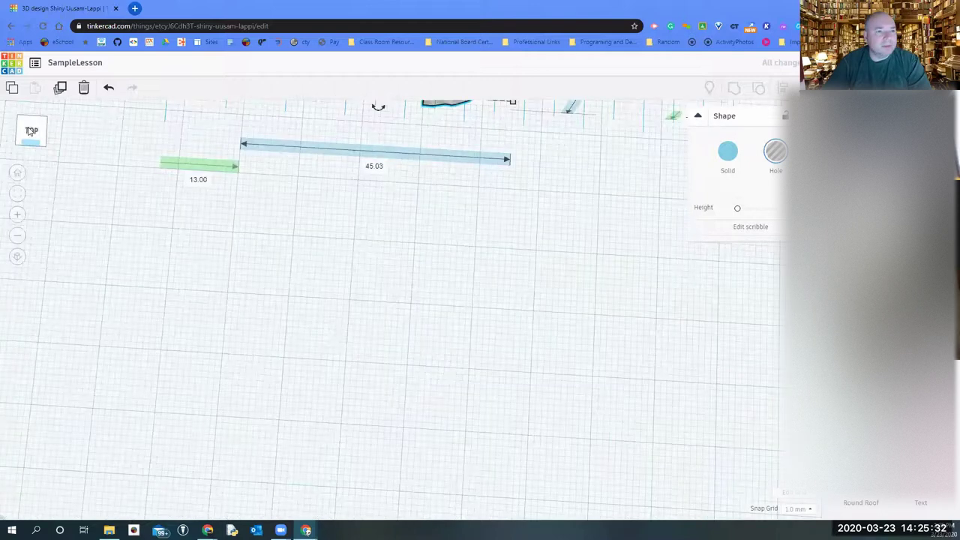
{"action": "right_click_drag", "start_coordinate": [311, 228], "coordinate": [313, 231]}
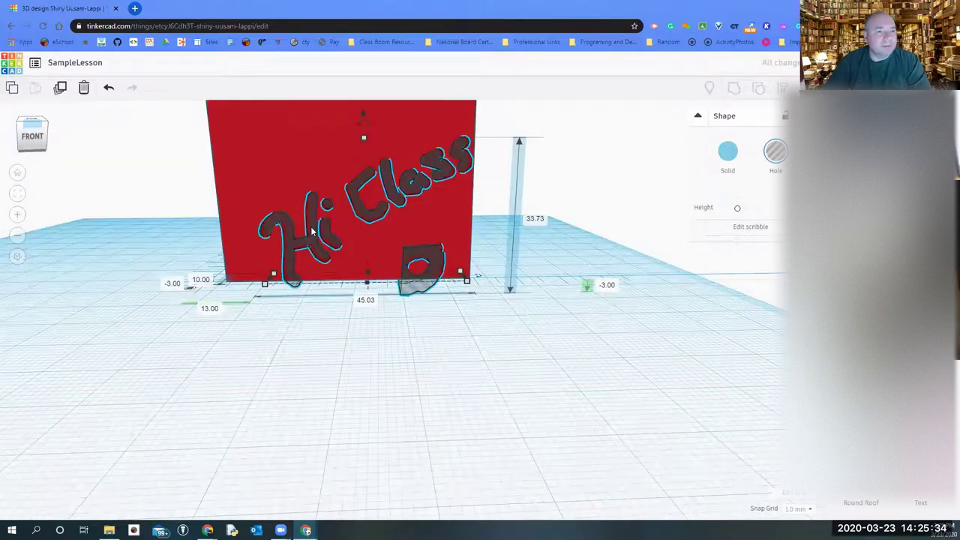
{"action": "left_click", "coordinate": [302, 212]}
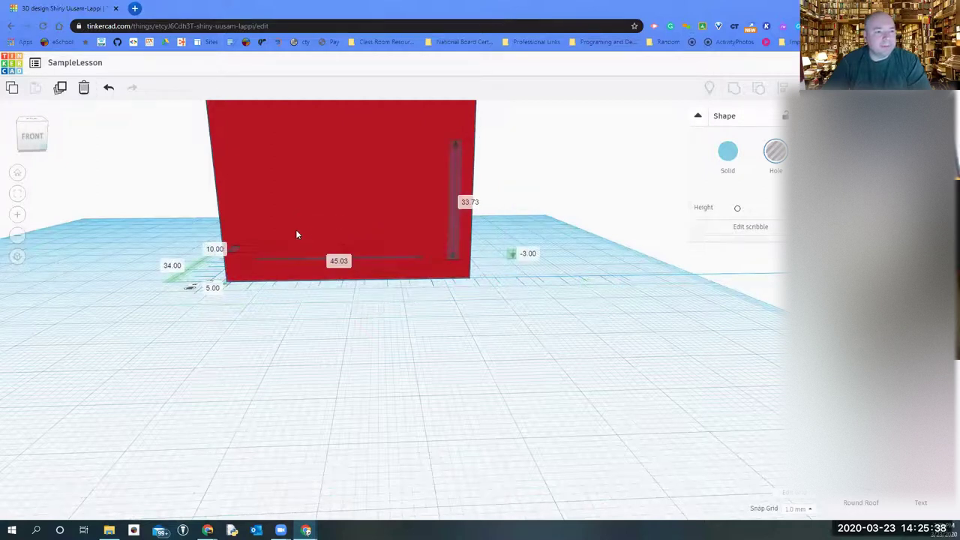
{"action": "left_click", "coordinate": [355, 211]}
{"action": "left_click_drag", "start_coordinate": [378, 202], "coordinate": [369, 193]}
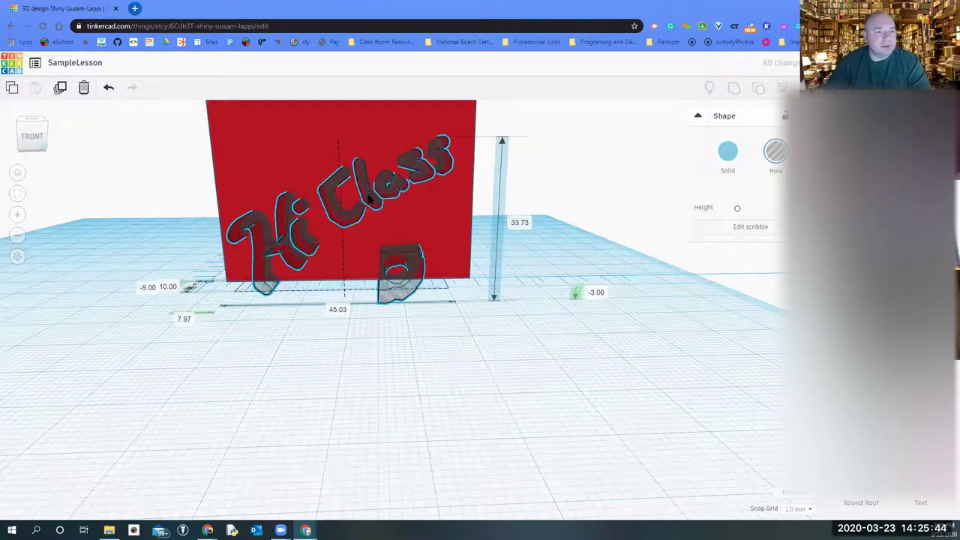
- Nudge the scribble hole back and forth through the cube's front face until its front-to-back offset is -6.00
{"action": "key", "text": "Up"}
{"action": "key", "text": "Up"}
{"action": "key", "text": "Up"}
{"action": "key", "text": "Up"}
{"action": "key", "text": "Up"}
{"action": "key", "text": "Up"}
{"action": "key", "text": "Up"}
{"action": "key", "text": "Up"}
{"action": "key", "text": "Up"}
{"action": "key", "text": "Up"}
{"action": "key", "text": "Up"}
{"action": "key", "text": "Up"}
{"action": "key", "text": "Up"}
{"action": "key", "text": "Up"}
{"action": "key", "text": "Up"}
{"action": "key", "text": "Up"}
{"action": "key", "text": "Down"}
{"action": "key", "text": "Down"}
{"action": "key", "text": "Down"}
{"action": "key", "text": "Down"}
{"action": "key", "text": "Down"}
{"action": "key", "text": "Down"}
{"action": "key", "text": "Down"}
{"action": "key", "text": "Down"}
{"action": "key", "text": "Down"}
{"action": "key", "text": "Down"}
{"action": "key", "text": "Down"}
{"action": "key", "text": "Down"}
- Raise the scribble hole to a height offset of 2.00 so the lettering sits fully within the cube's front face
{"action": "left_click_drag", "start_coordinate": [337, 109], "coordinate": [337, 109]}
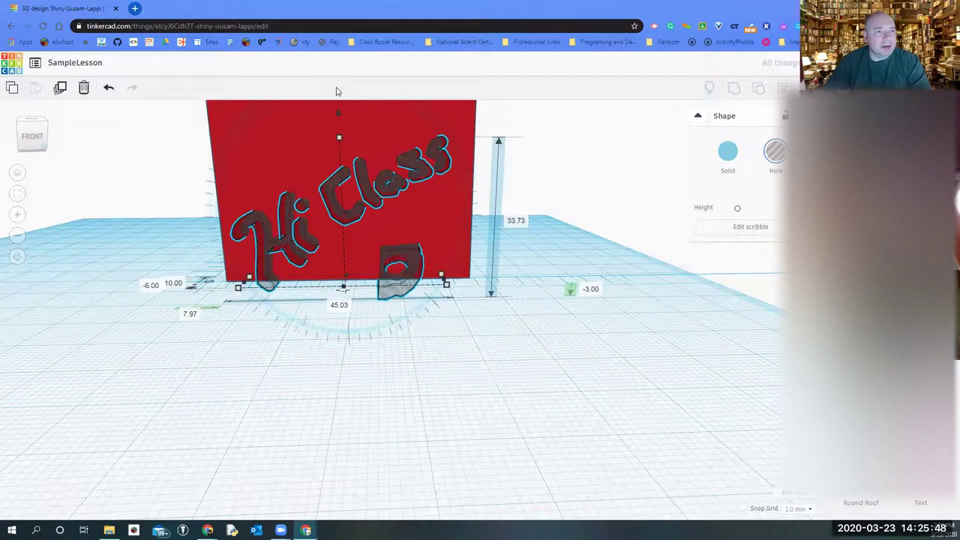
{"action": "key", "text": "ctrl+Up"}
{"action": "key", "text": "ctrl+Up"}
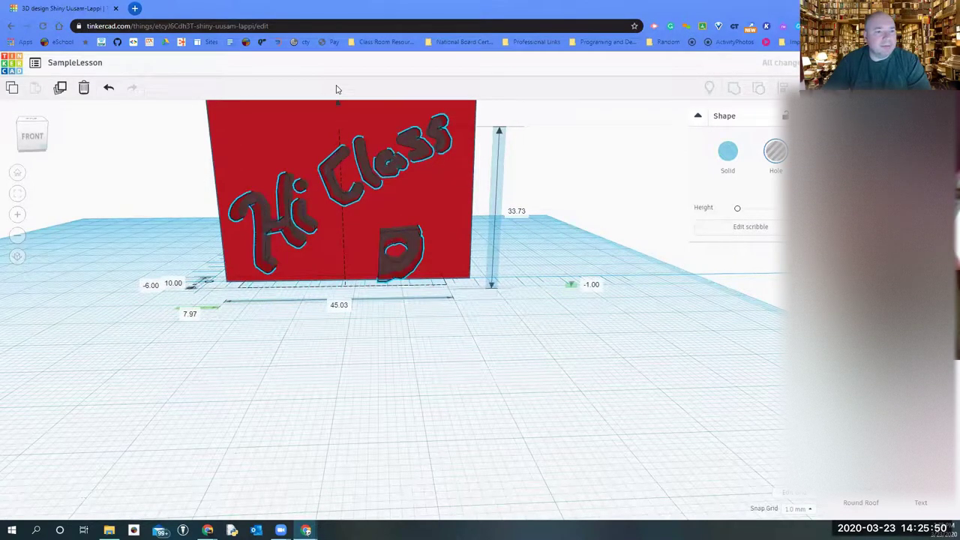
{"action": "key", "text": "ctrl+Up"}
{"action": "key", "text": "ctrl+Up"}
{"action": "key", "text": "ctrl+Up"}
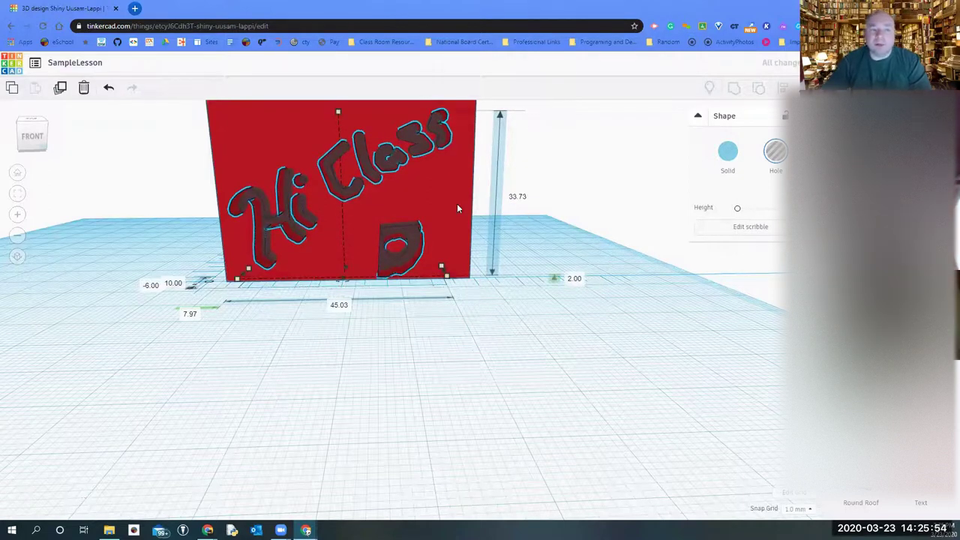
- Select the cube together with the scribble hole and group them to engrave the lettering
{"action": "left_click", "coordinate": [413, 242]}
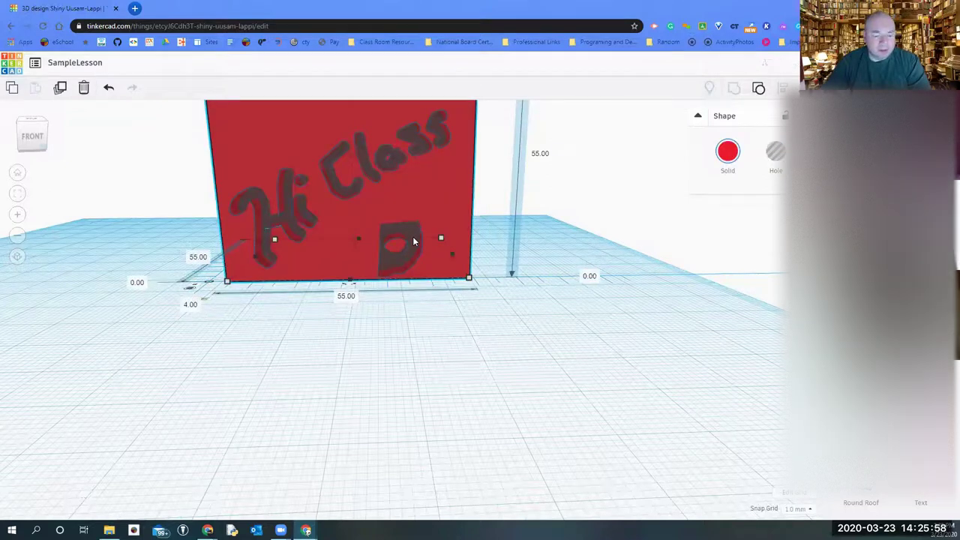
{"action": "left_click", "coordinate": [737, 90]}
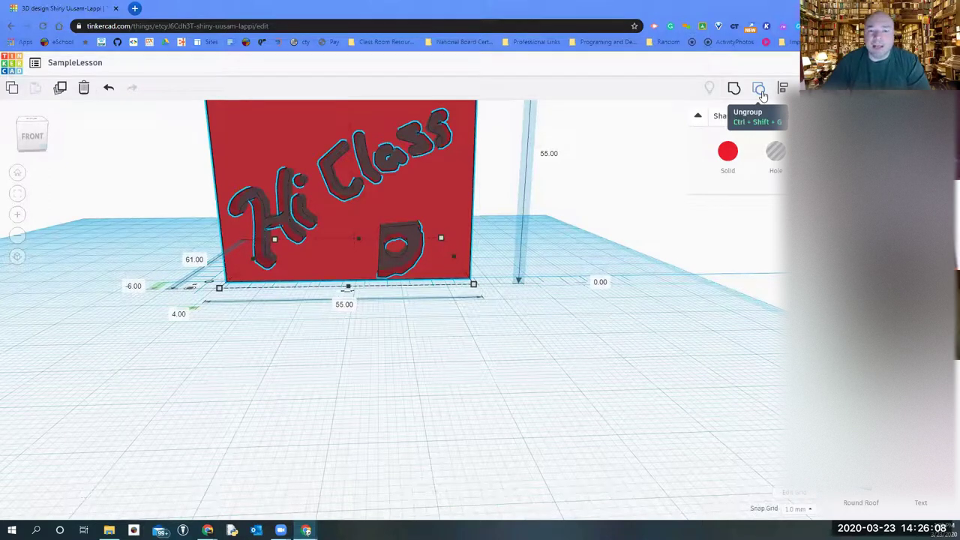
{"action": "left_click", "coordinate": [735, 89]}
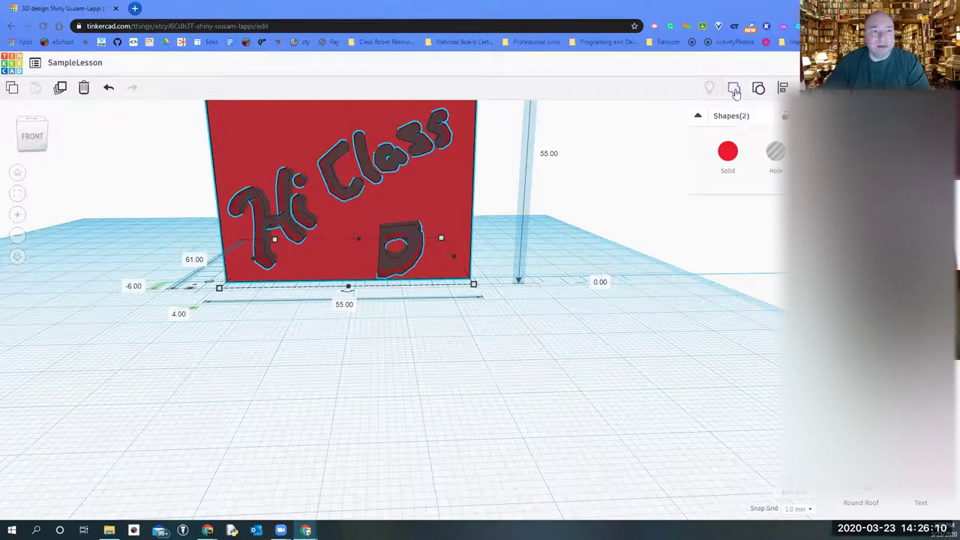
{"action": "left_click", "coordinate": [735, 89]}
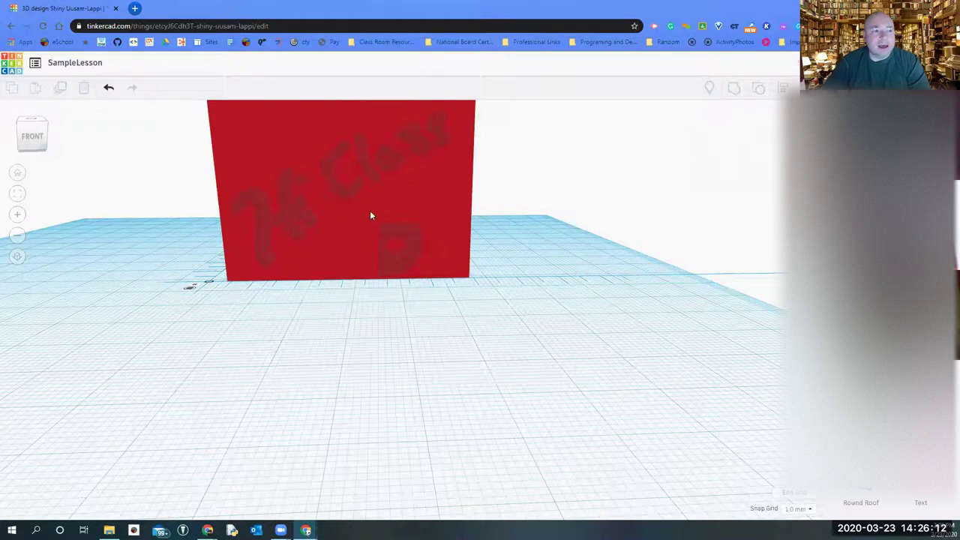
- Examine the engraved lettering on the cube's front face from different angles and from farther away
{"action": "left_click", "coordinate": [35, 130]}
{"action": "mouse_move", "coordinate": [35, 129]}
{"action": "left_mouse_down"}
{"action": "mouse_move", "coordinate": [50, 138]}
{"action": "mouse_move", "coordinate": [40, 124]}
{"action": "left_mouse_up"}
{"action": "left_click", "coordinate": [39, 126]}
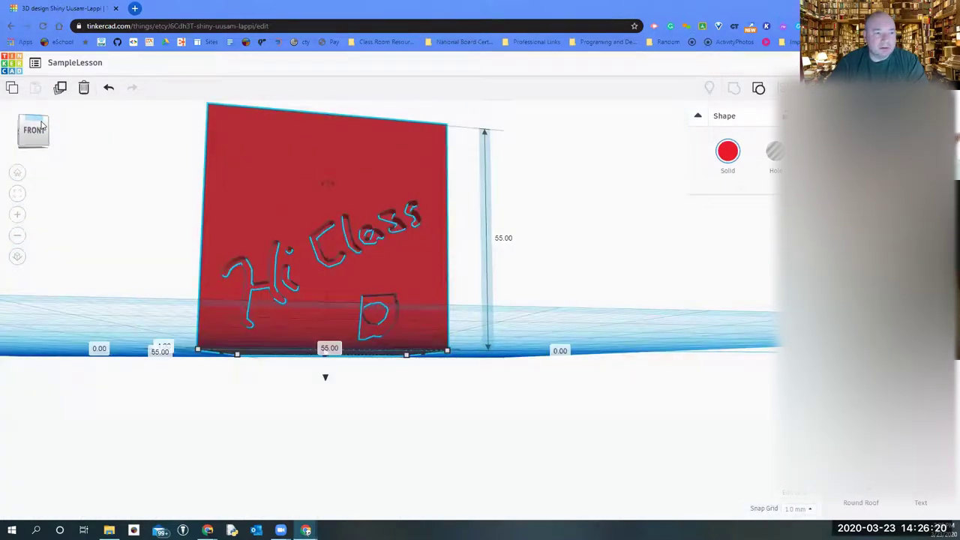
{"action": "left_click", "coordinate": [18, 235]}
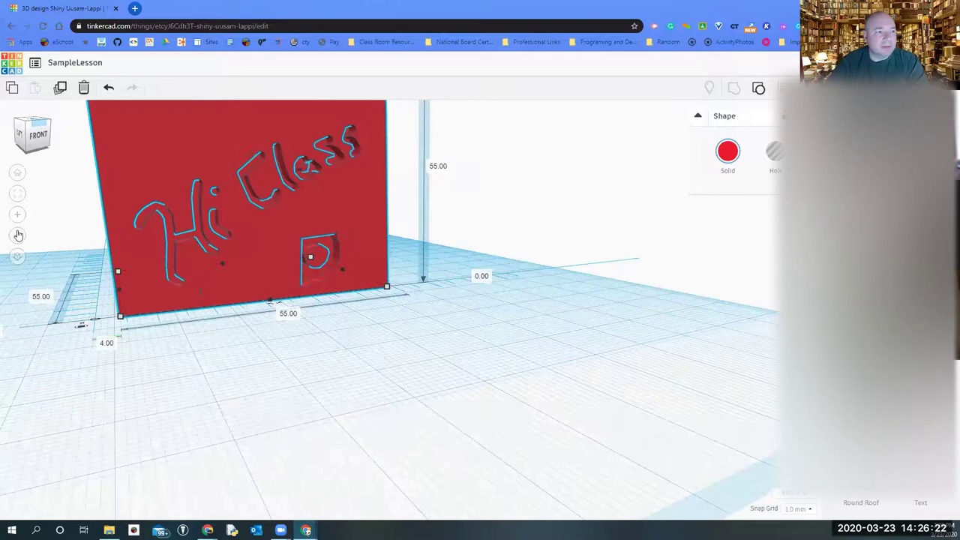
{"action": "left_click", "coordinate": [19, 235]}
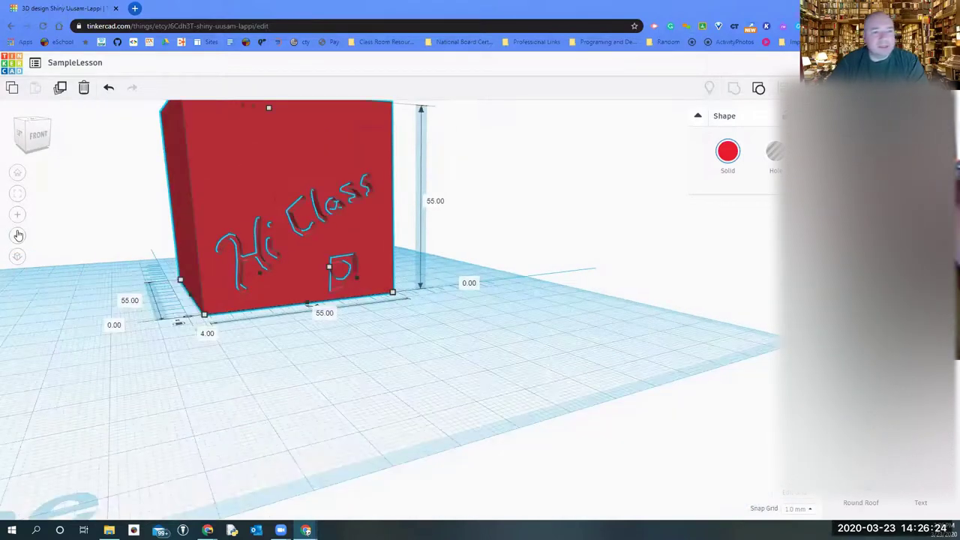
{"action": "left_click", "coordinate": [18, 234]}
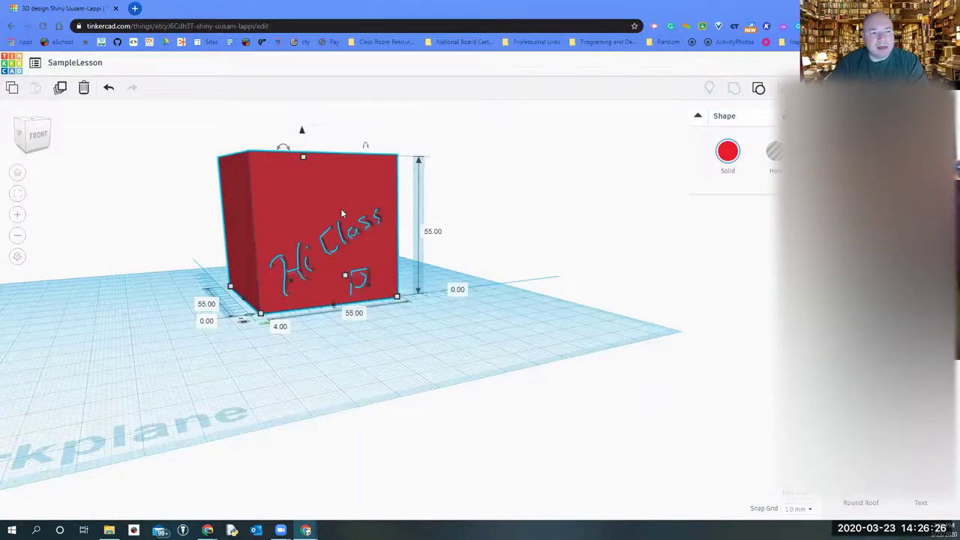
{"action": "scroll", "coordinate": [372, 237], "scroll_direction": "down", "scroll_amount": 1}
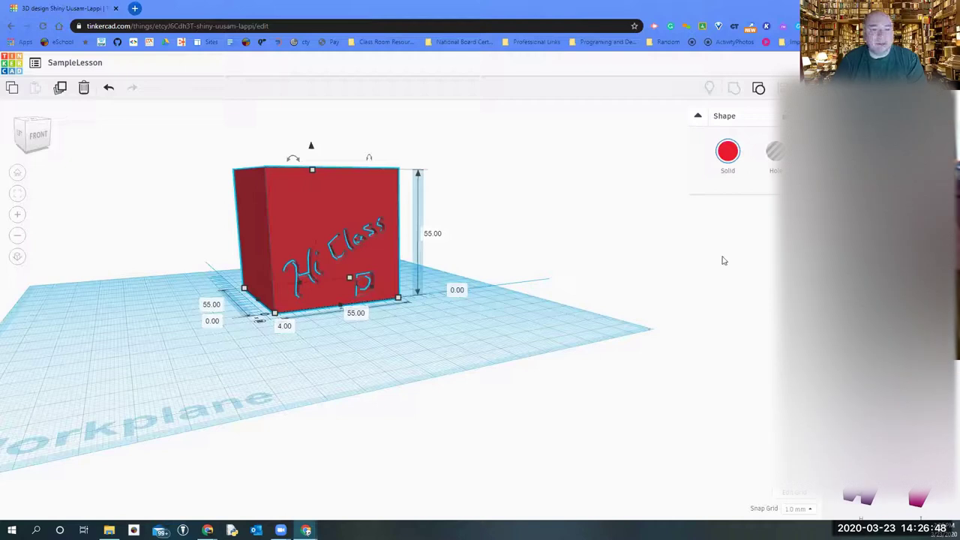
- Place a text shape on the workplane in front of the cube and set its text to "Hello Class"
{"action": "left_click", "coordinate": [580, 284]}
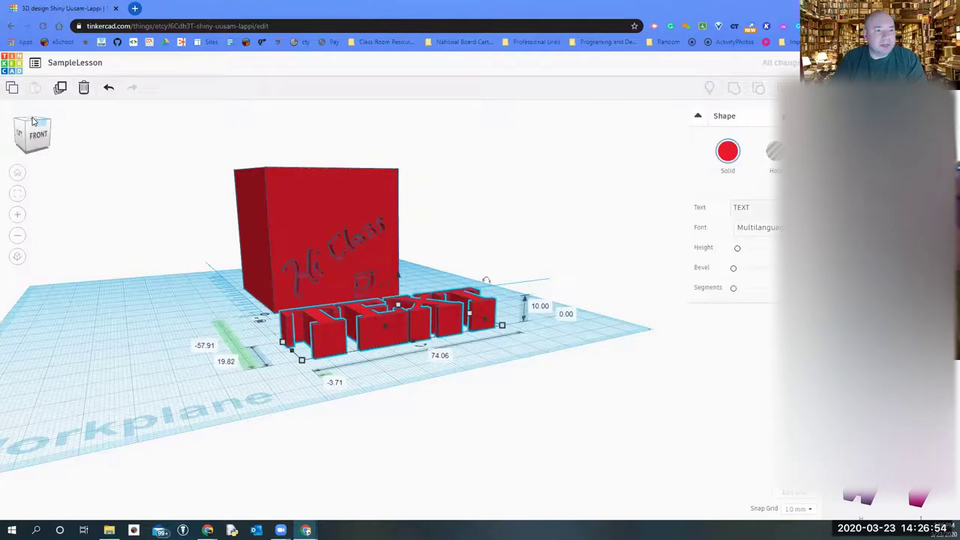
{"action": "left_click", "coordinate": [32, 120]}
{"action": "left_click", "coordinate": [760, 207]}
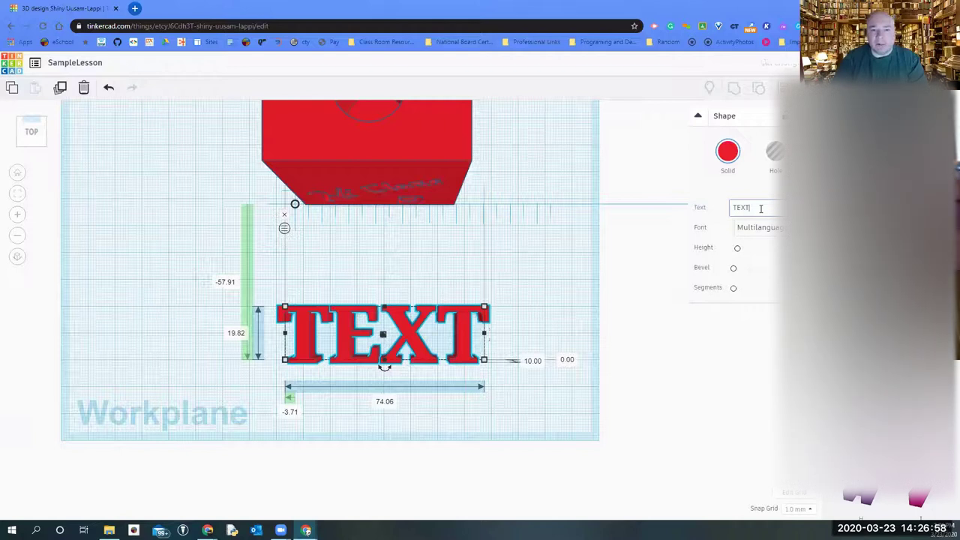
{"action": "key", "text": "BackSpace"}
{"action": "key", "text": "BackSpace"}
{"action": "key", "text": "BackSpace"}
{"action": "key", "text": "BackSpace"}
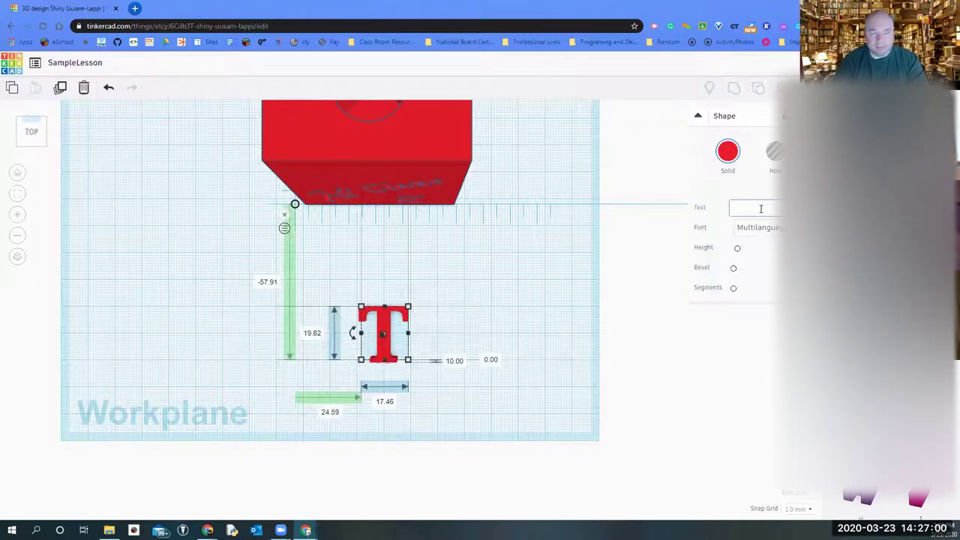
{"action": "type", "text": "HELlo"}
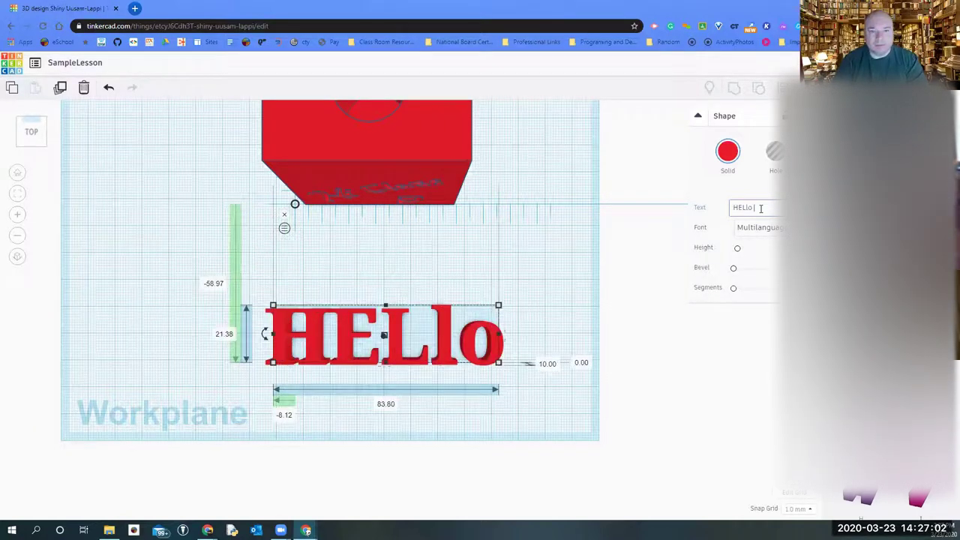
{"action": "key", "text": "BackSpace"}
{"action": "key", "text": "BackSpace"}
{"action": "key", "text": "BackSpace"}
{"action": "key", "text": "BackSpace"}
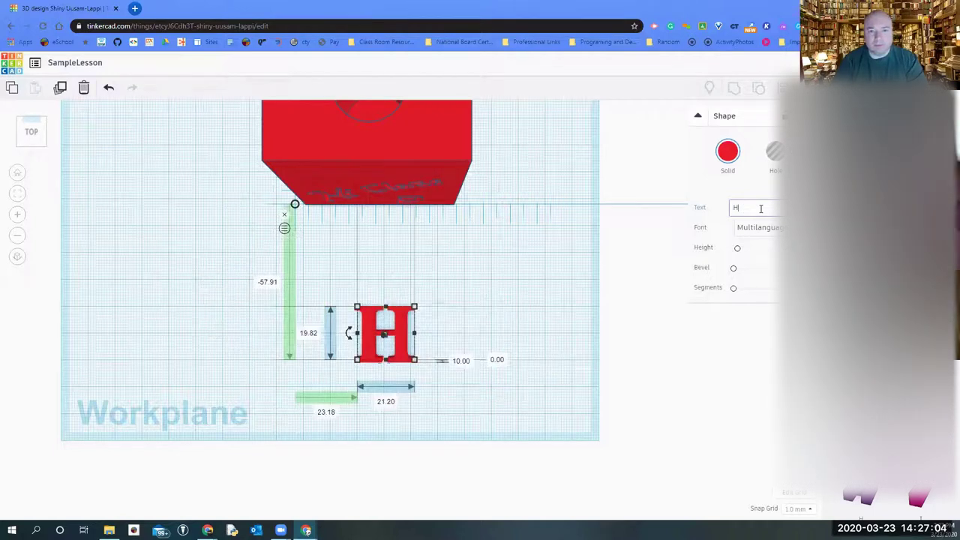
{"action": "type", "text": "ello Class"}
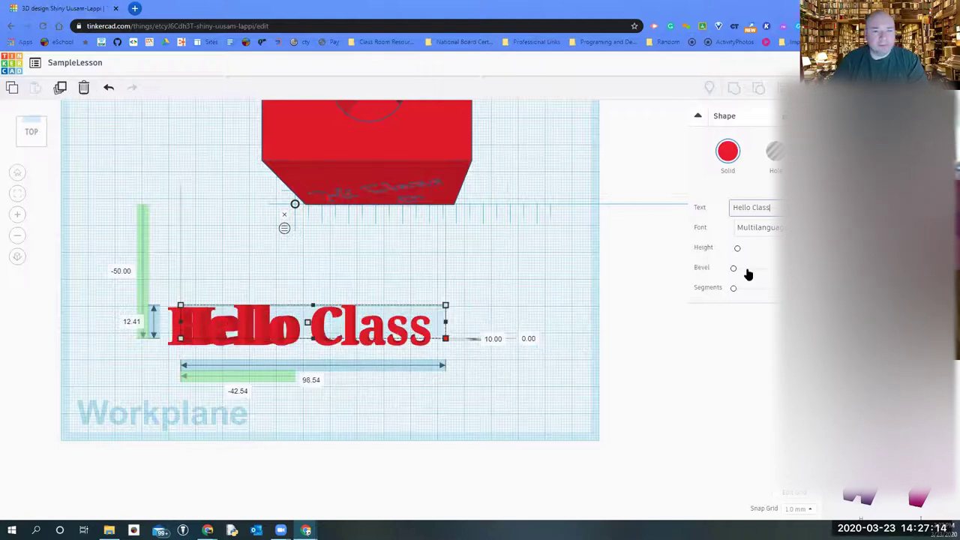
- Increase the bevel of the "Hello Class" text and colour it orange
{"action": "left_click_drag", "start_coordinate": [734, 268], "coordinate": [747, 267]}
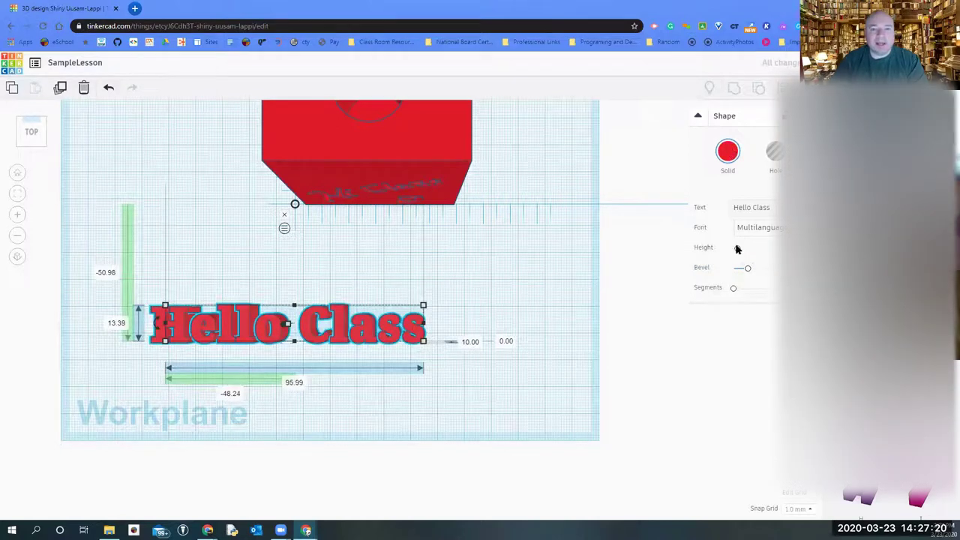
{"action": "left_click", "coordinate": [325, 322]}
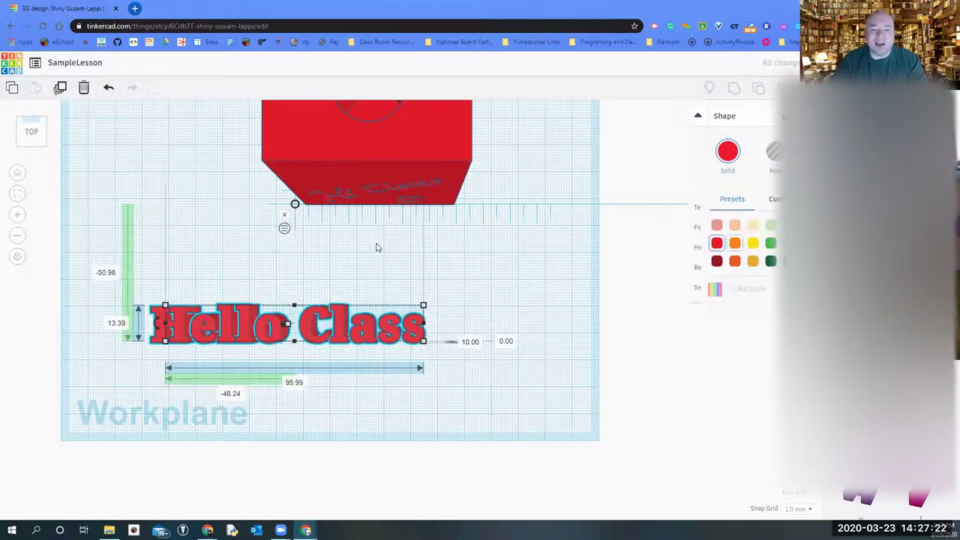
{"action": "left_click", "coordinate": [734, 242]}
- Move the "Hello Class" text up against the cube at a sideways offset of -10.99 and raise it to a height of 48.00
{"action": "left_click_drag", "start_coordinate": [304, 320], "coordinate": [390, 184]}
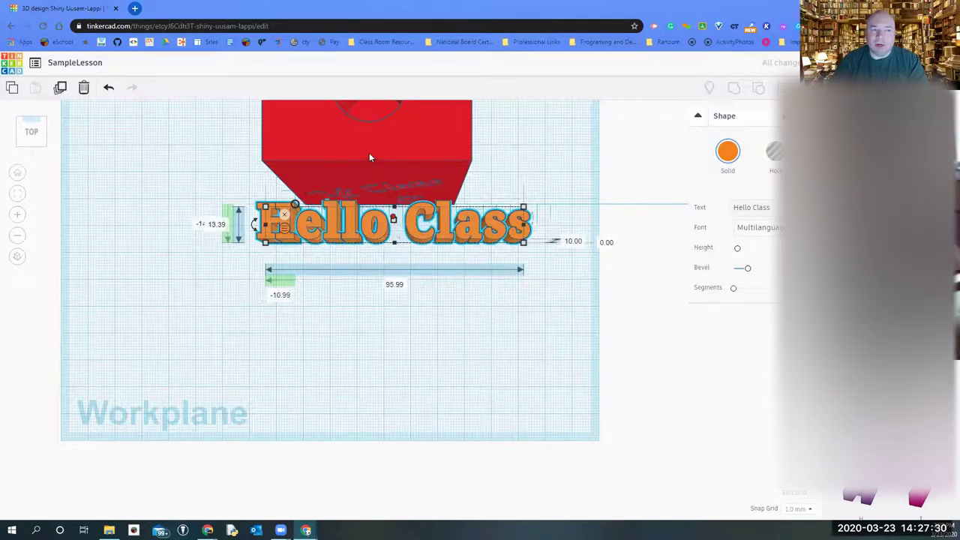
{"action": "left_click_drag", "start_coordinate": [369, 152], "coordinate": [368, 136]}
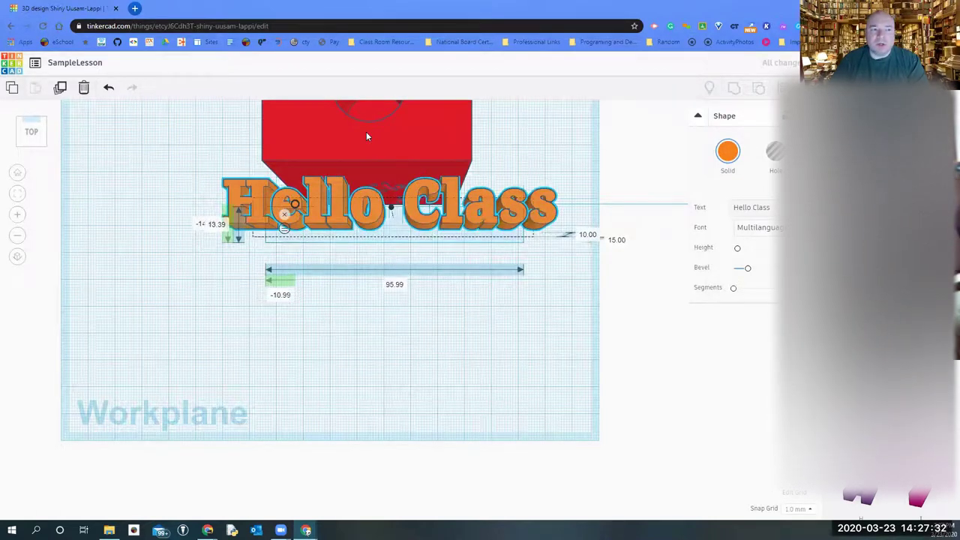
{"action": "key", "text": "ctrl+Up"}
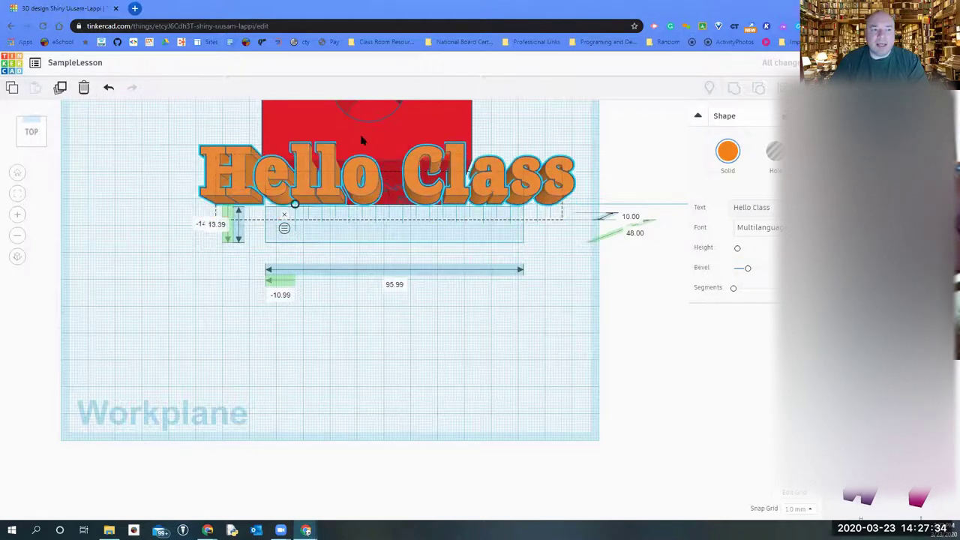
- Shift the raised text back over the cube to a front-to-back offset of 1.00 and a sideways offset of -13.00
{"action": "left_click_drag", "start_coordinate": [355, 218], "coordinate": [354, 184]}
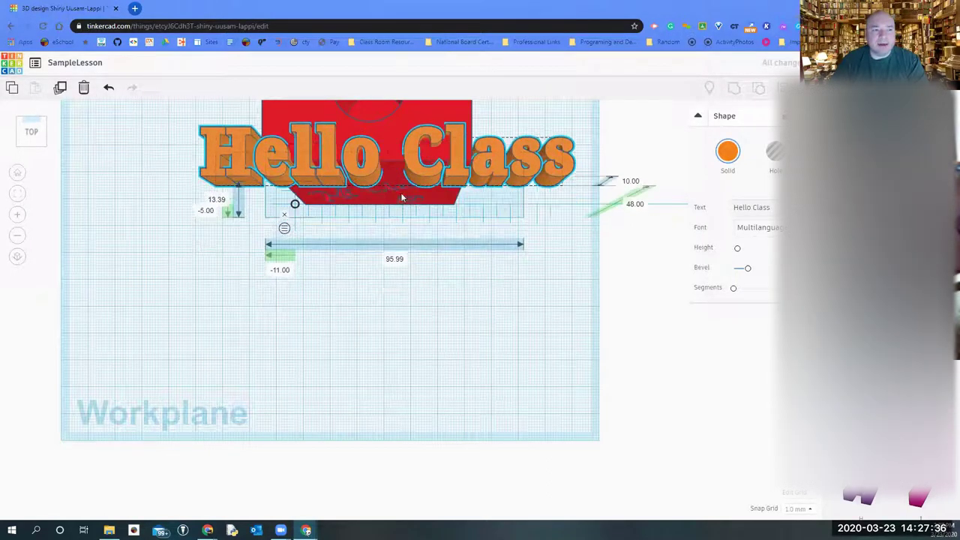
{"action": "key", "text": "Up"}
{"action": "key", "text": "Up"}
{"action": "key", "text": "Up"}
{"action": "key", "text": "Up"}
{"action": "key", "text": "Up"}
{"action": "key", "text": "Up"}
{"action": "key", "text": "Left"}
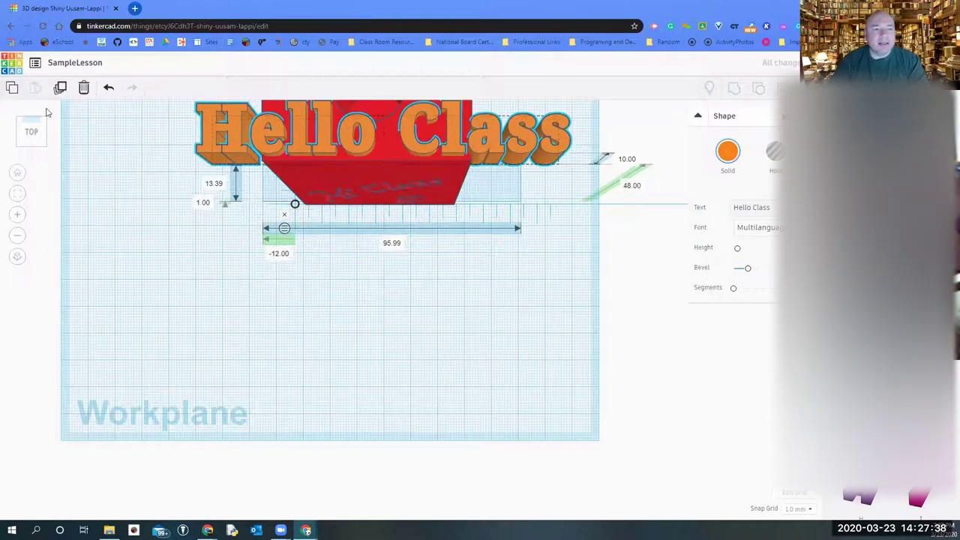
{"action": "key", "text": "Down"}
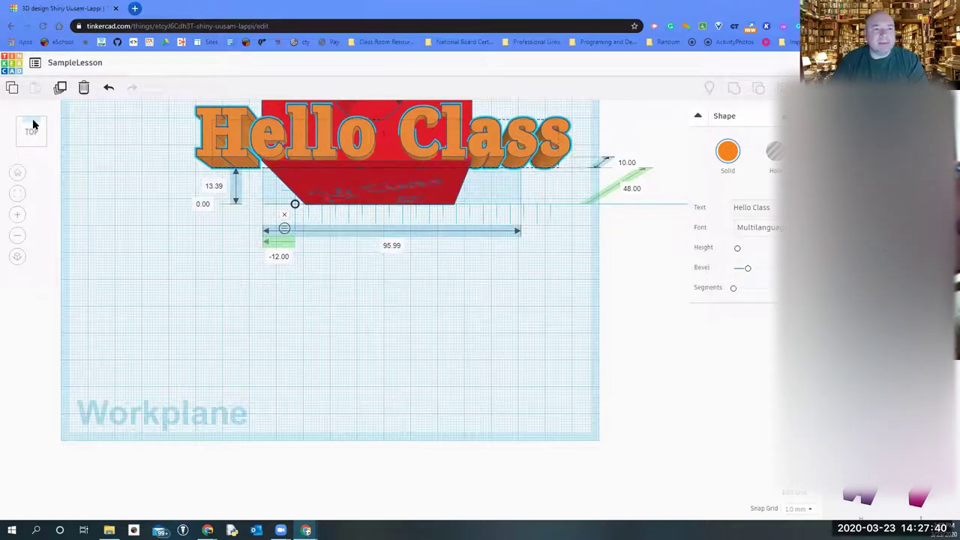
{"action": "key", "text": "Left"}
{"action": "key", "text": "ctrl+Up"}
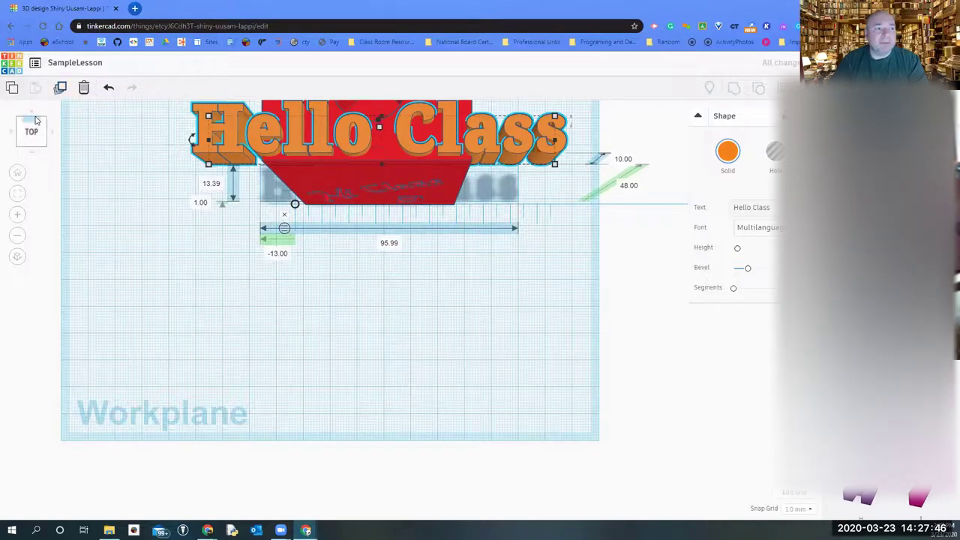
- Examine how the raised "Hello Class" text sits on the cube from an angled front view with the text framed
{"action": "left_click", "coordinate": [36, 120]}
{"action": "left_click", "coordinate": [36, 120]}
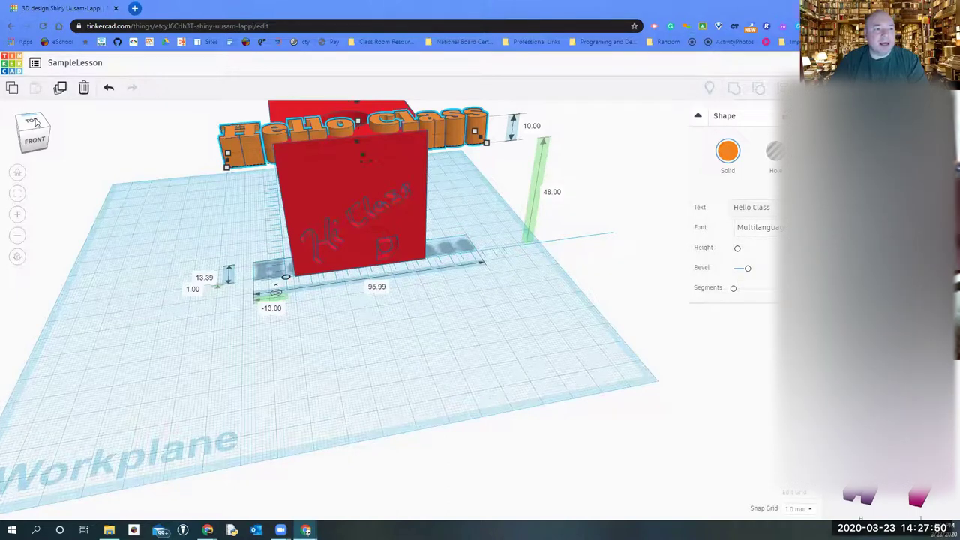
{"action": "left_click", "coordinate": [35, 122]}
{"action": "left_click", "coordinate": [35, 122]}
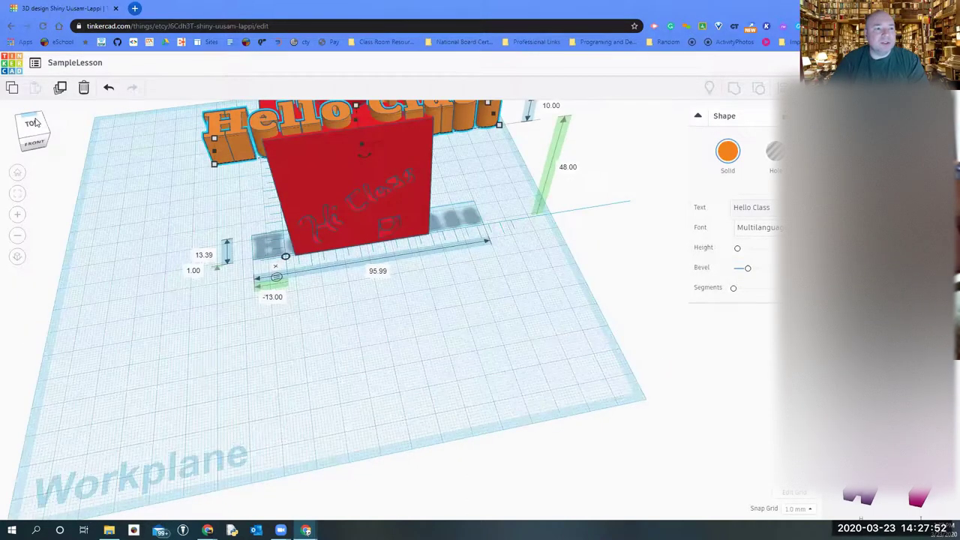
{"action": "left_click", "coordinate": [35, 121]}
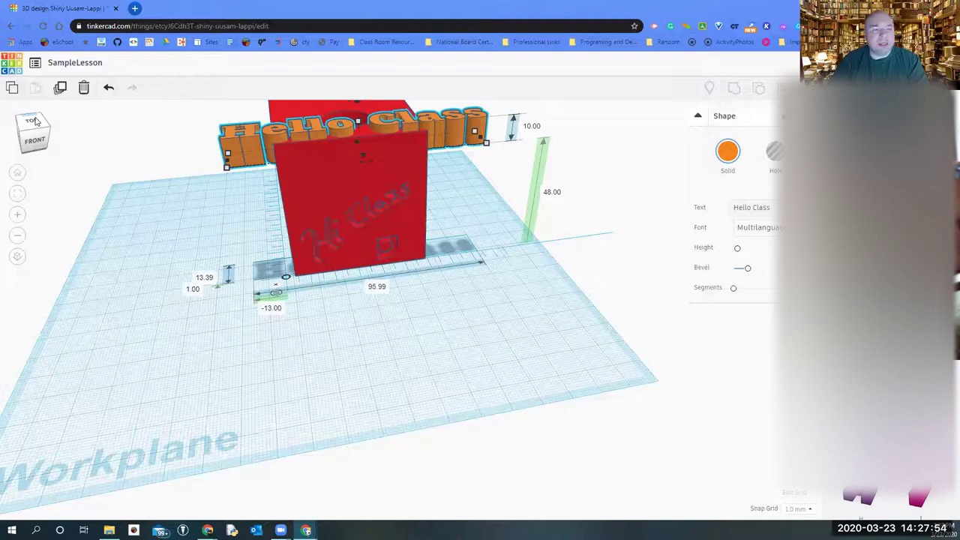
{"action": "left_click", "coordinate": [17, 192]}
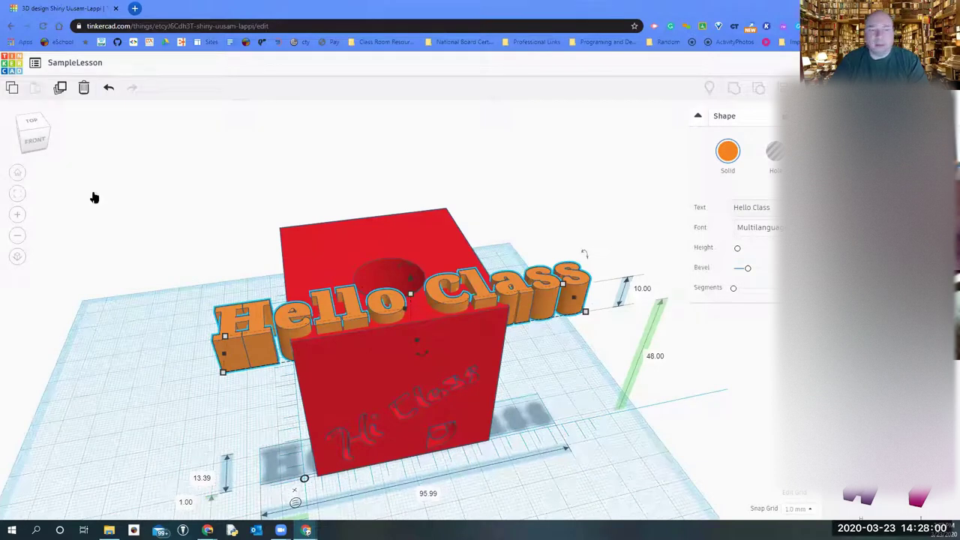
- Recolour the raised "Hello Class" text red and deselect it
{"action": "left_click", "coordinate": [731, 154]}
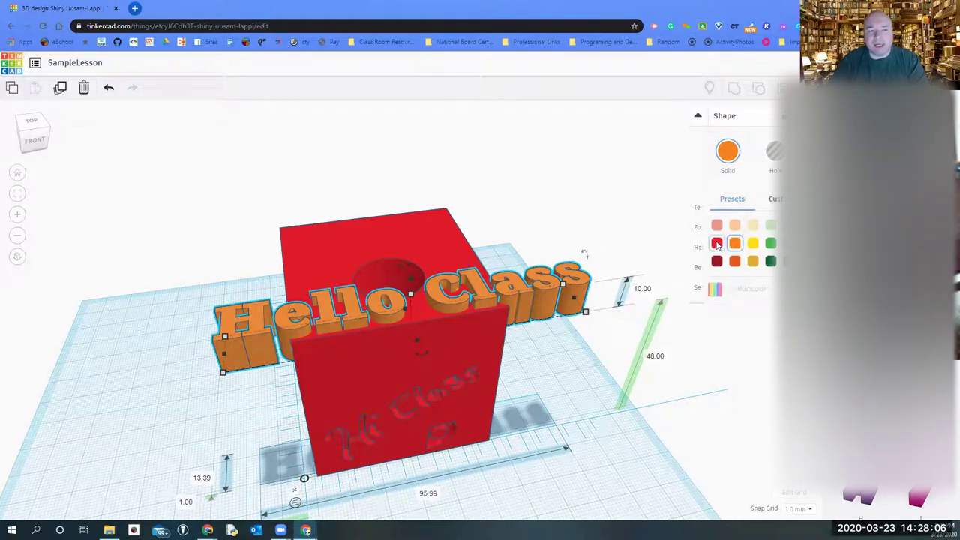
{"action": "left_click", "coordinate": [716, 244]}
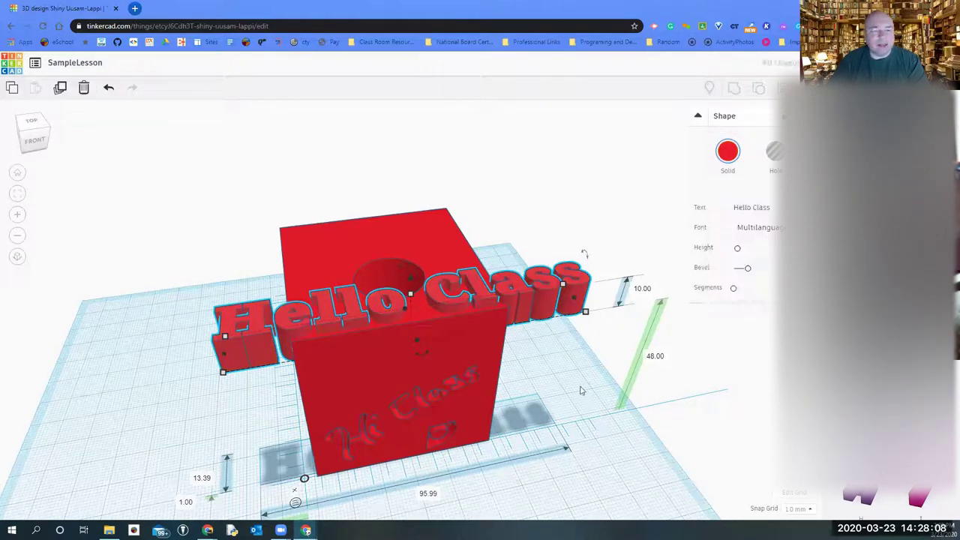
{"action": "key", "text": "Escape"}
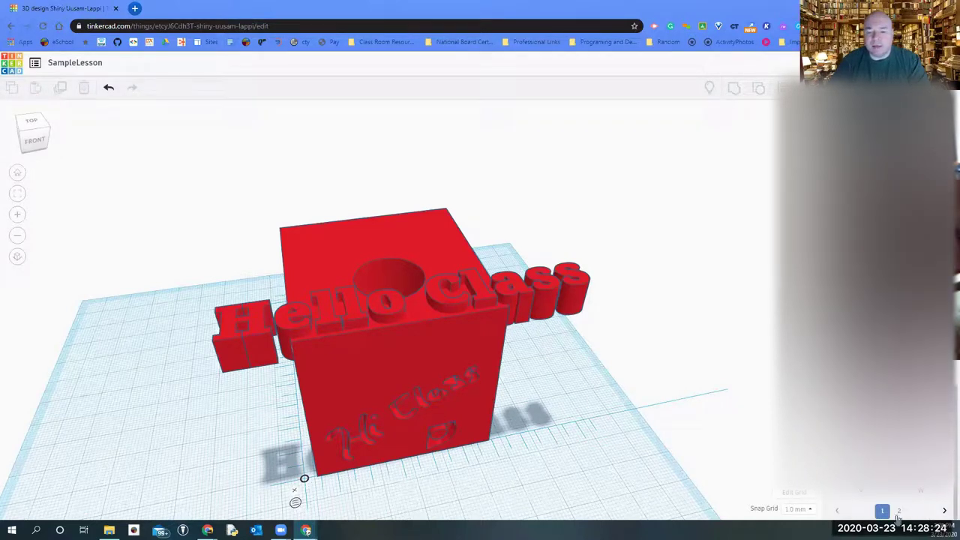
- Place an AstroBot character beside the cube and shrink it to 59.52 wide, 25.00 deep and 55.00 tall
{"action": "left_click", "coordinate": [899, 511]}
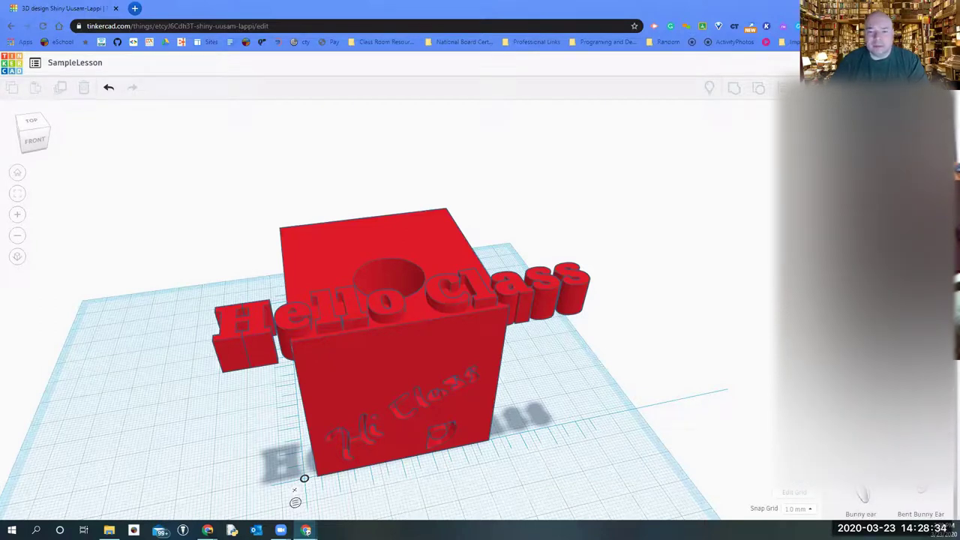
{"action": "left_click", "coordinate": [551, 431]}
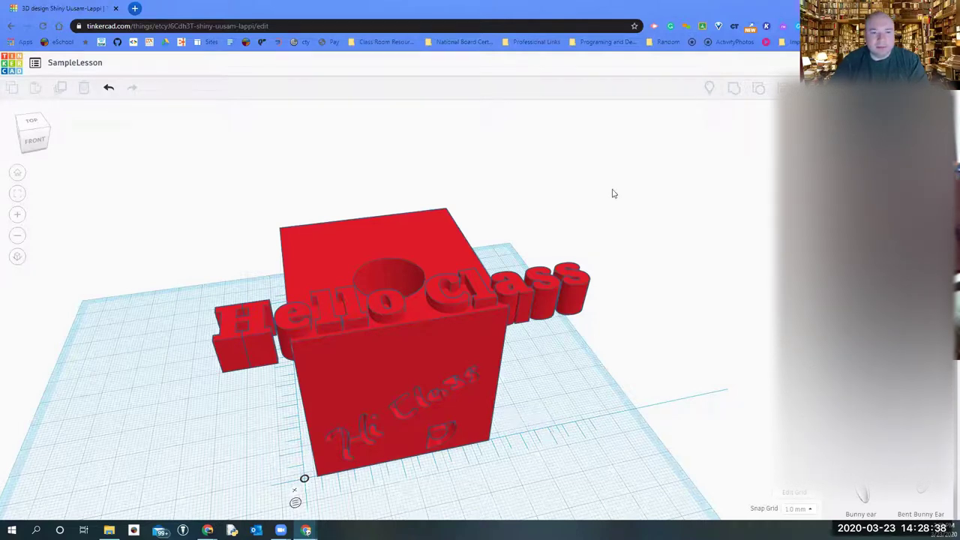
{"action": "key", "text": "ctrl+v"}
{"action": "left_click", "coordinate": [683, 458]}
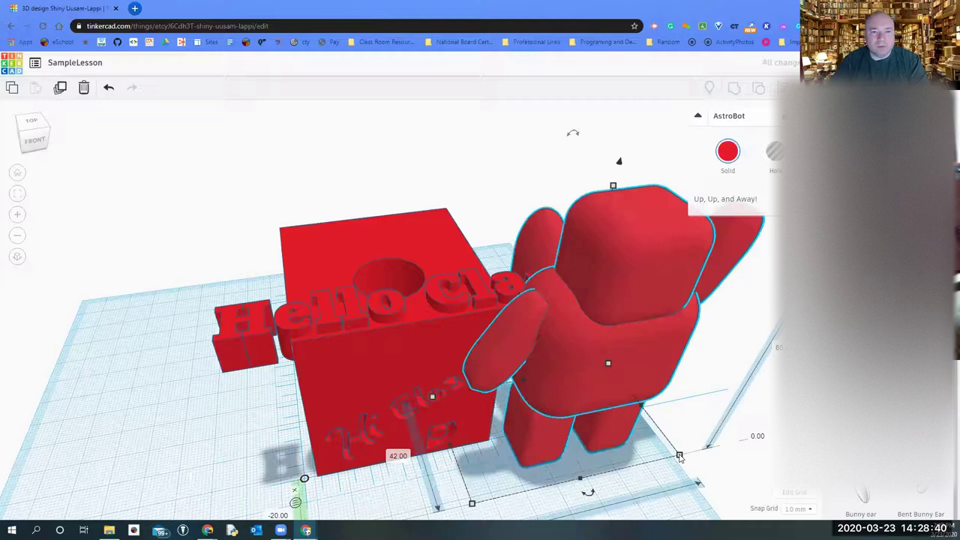
{"action": "left_click_drag", "start_coordinate": [642, 439], "coordinate": [625, 422]}
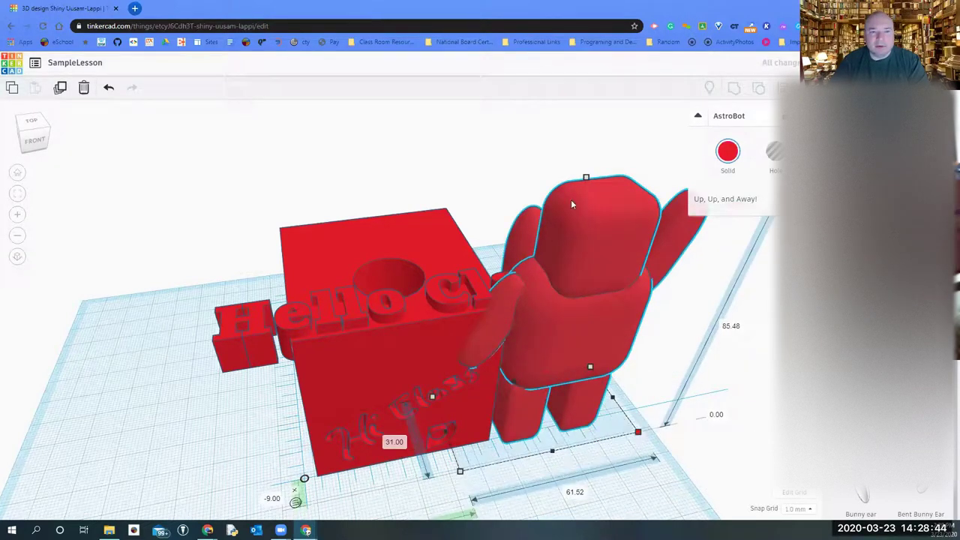
{"action": "left_click_drag", "start_coordinate": [565, 257], "coordinate": [571, 334]}
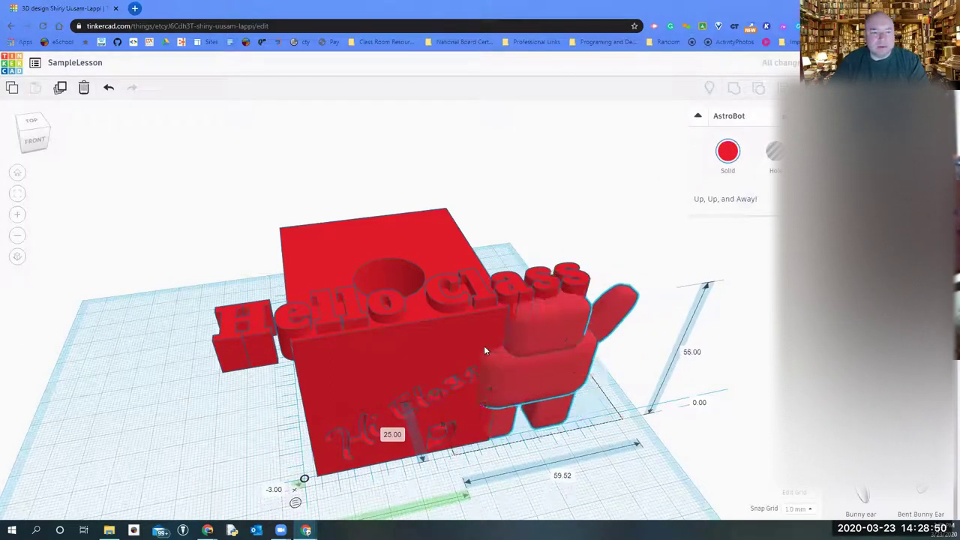
- Move the AstroBot over the cube at a sideways offset of 1.48 and front-to-back offset of 10.00, raised to 43.00
{"action": "left_click_drag", "start_coordinate": [483, 345], "coordinate": [421, 351]}
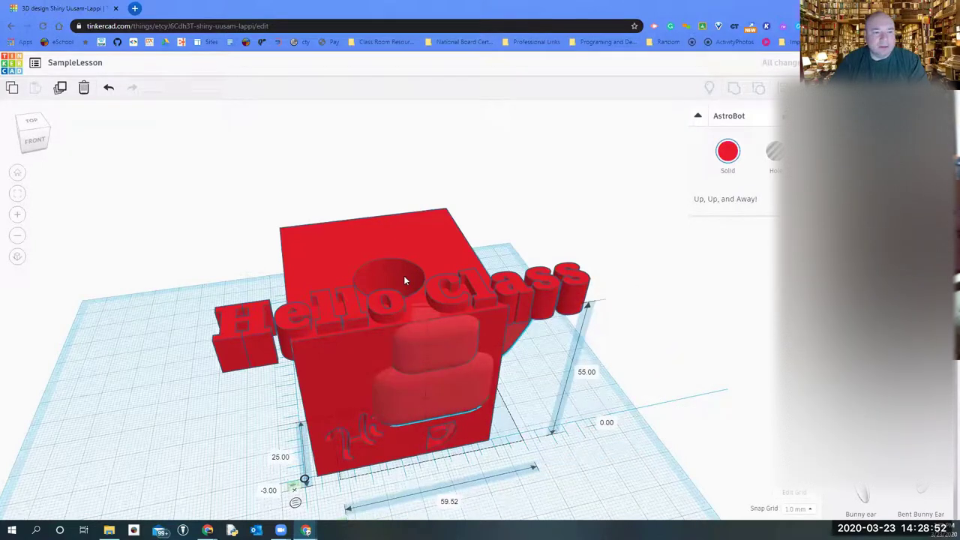
{"action": "left_click_drag", "start_coordinate": [383, 159], "coordinate": [368, 101]}
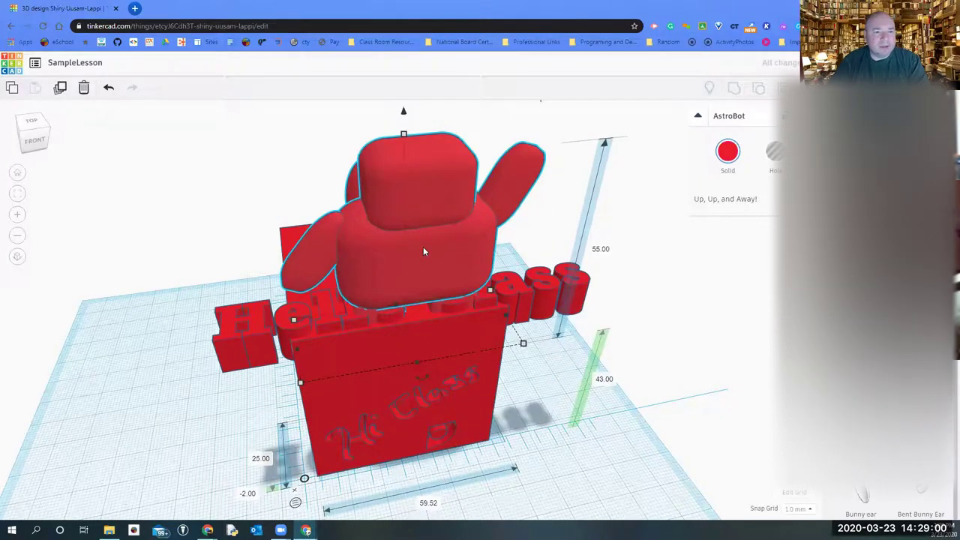
{"action": "left_click_drag", "start_coordinate": [396, 223], "coordinate": [425, 194]}
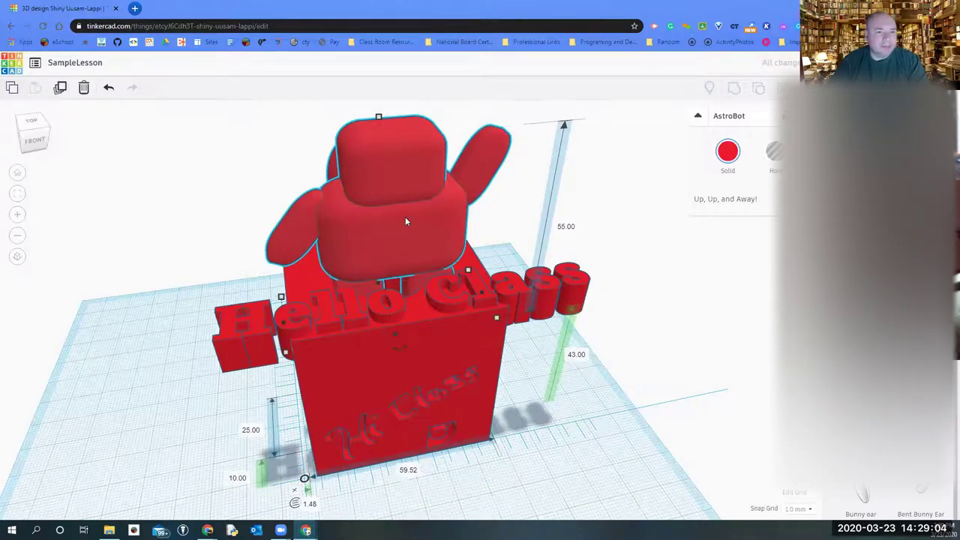
- Raise the AstroBot to an elevation of 61.00 so its feet rest on top of the cube
{"action": "scroll", "coordinate": [405, 221], "scroll_direction": "down", "scroll_amount": 1}
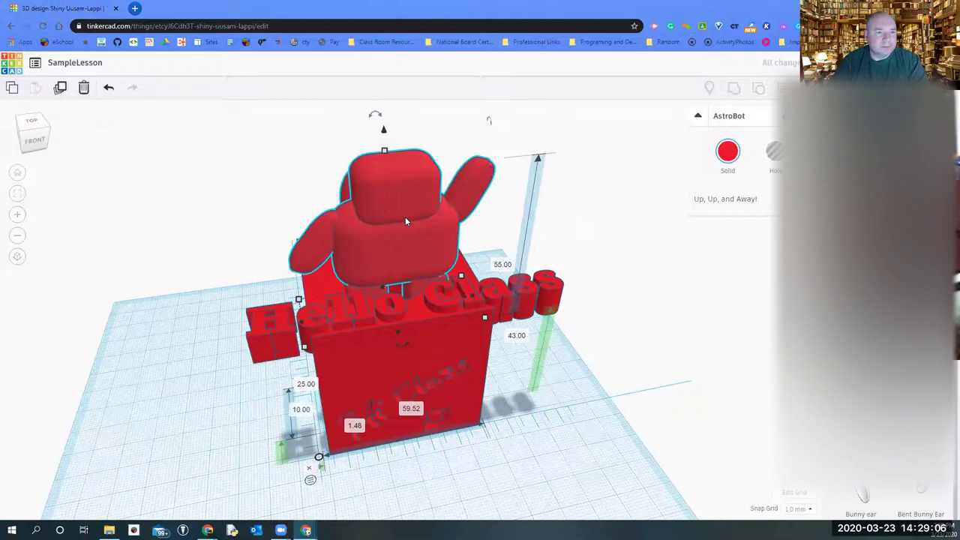
{"action": "scroll", "coordinate": [405, 221], "scroll_direction": "down", "scroll_amount": 2}
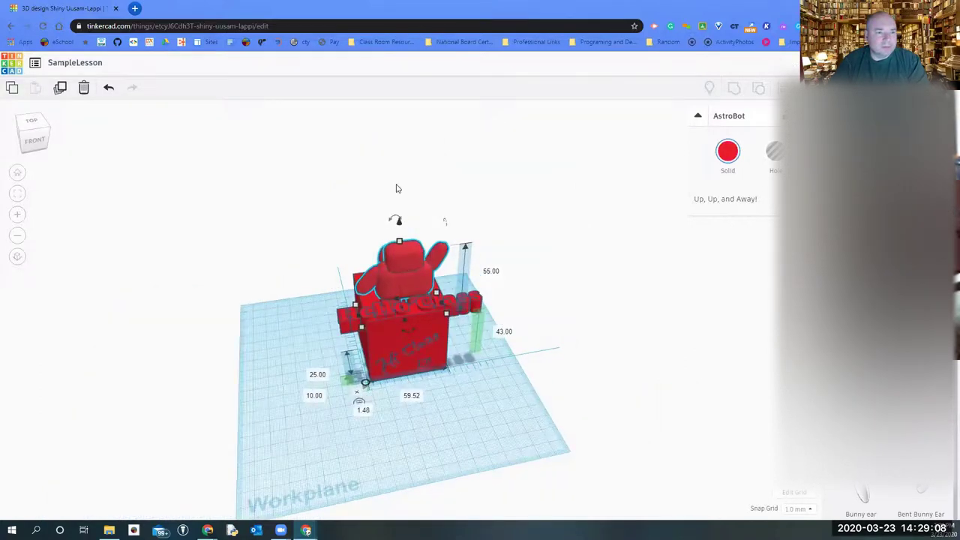
{"action": "scroll", "coordinate": [464, 196], "scroll_direction": "up", "scroll_amount": 1}
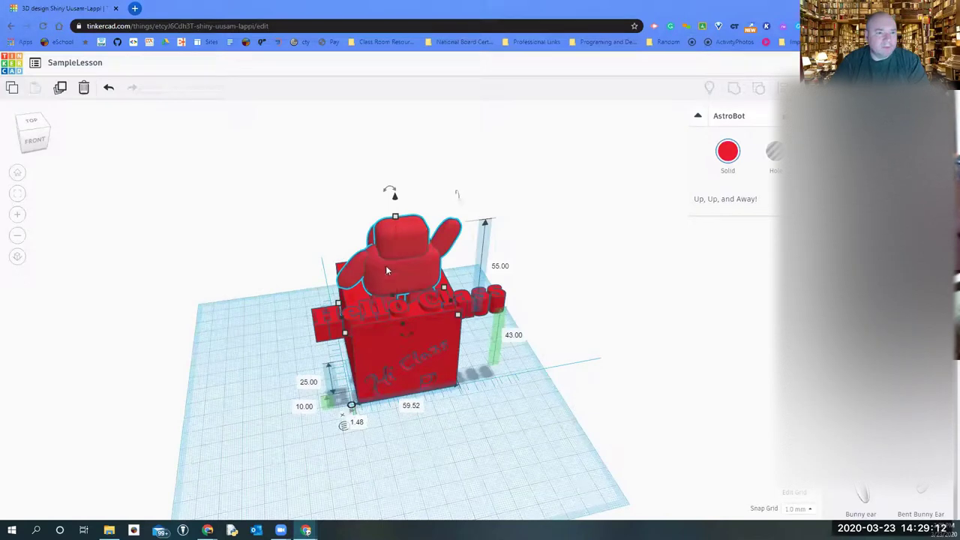
{"action": "left_click_drag", "start_coordinate": [393, 189], "coordinate": [392, 158]}
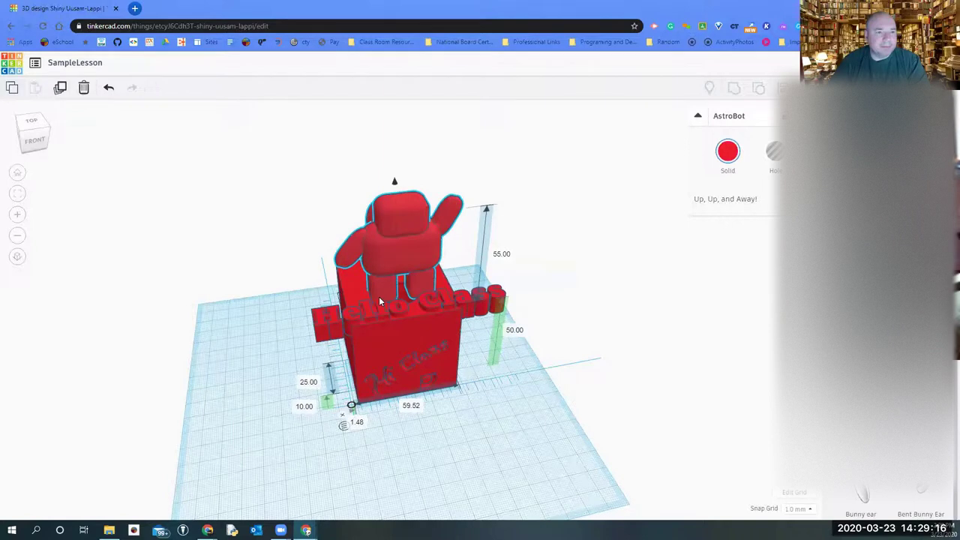
{"action": "key", "text": "ctrl+Up"}
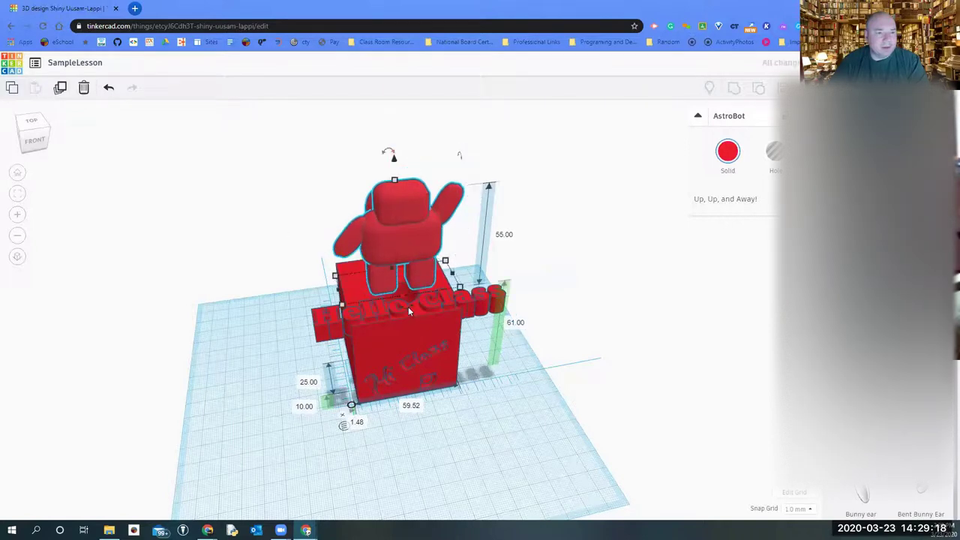
- Rotate the AstroBot 22.5° about its vertical axis and deselect it
{"action": "left_click_drag", "start_coordinate": [454, 255], "coordinate": [398, 285]}
{"action": "left_click_drag", "start_coordinate": [345, 425], "coordinate": [344, 425]}
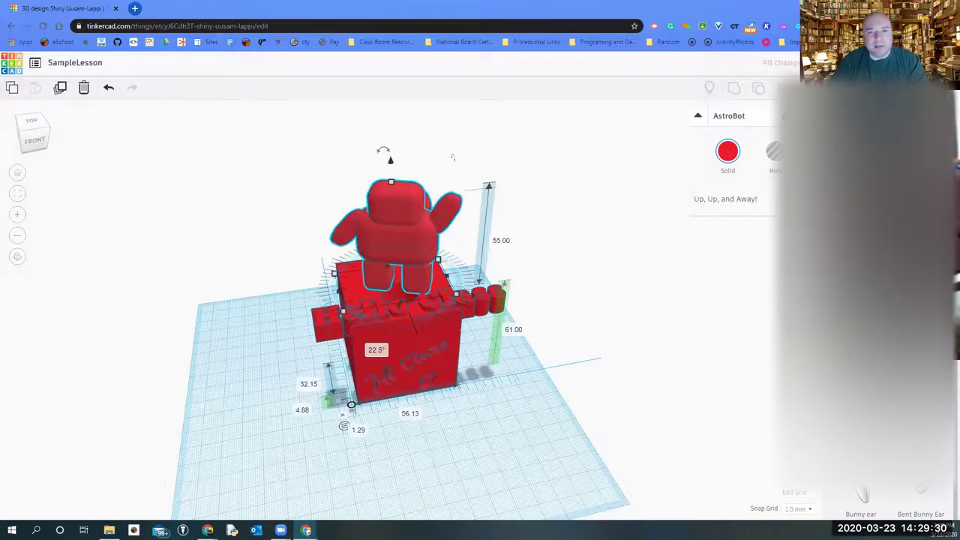
{"action": "left_click", "coordinate": [559, 212]}
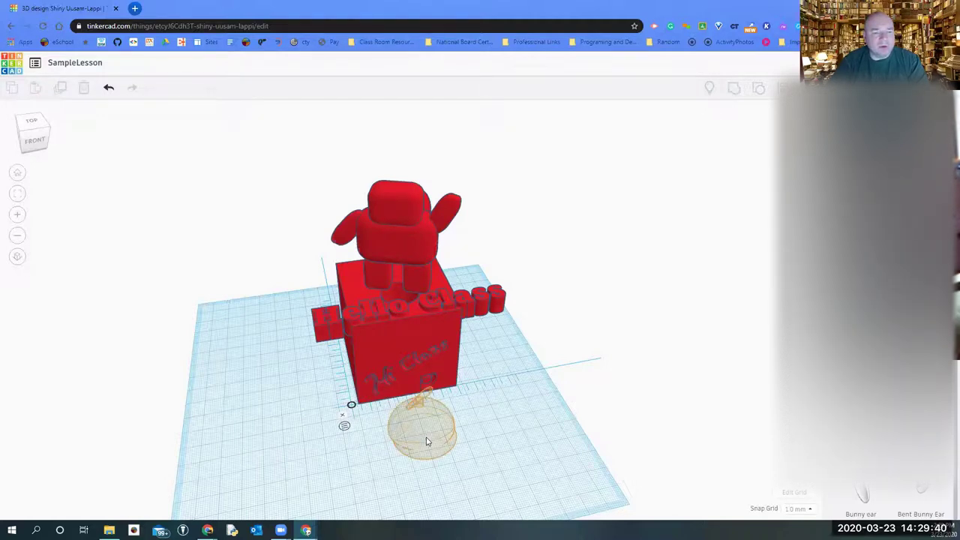
- Add a yellow Beanie and bring it up to the AstroBot's head at a sideways offset of 14.00 and elevation of 94.00
{"action": "left_click", "coordinate": [432, 419]}
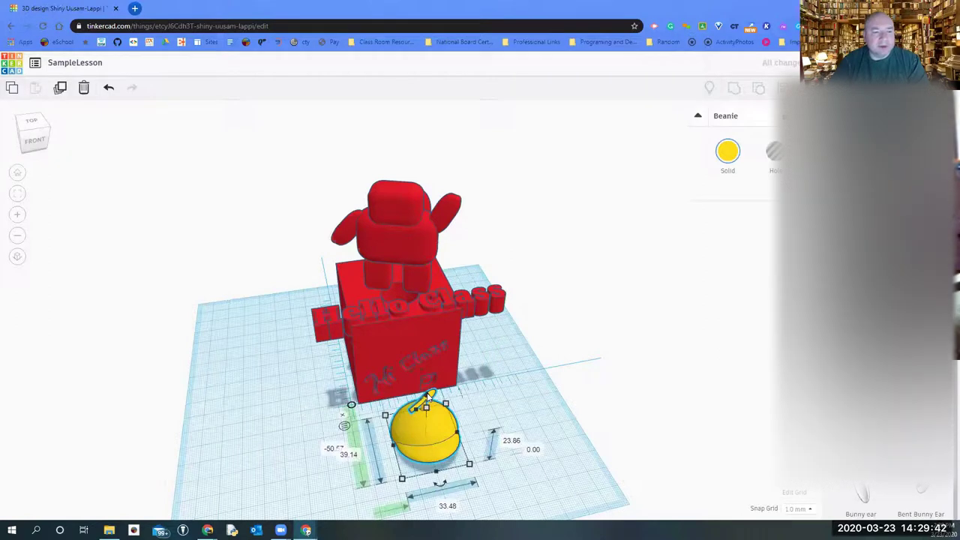
{"action": "left_click_drag", "start_coordinate": [425, 398], "coordinate": [436, 284]}
{"action": "left_click_drag", "start_coordinate": [418, 251], "coordinate": [398, 216]}
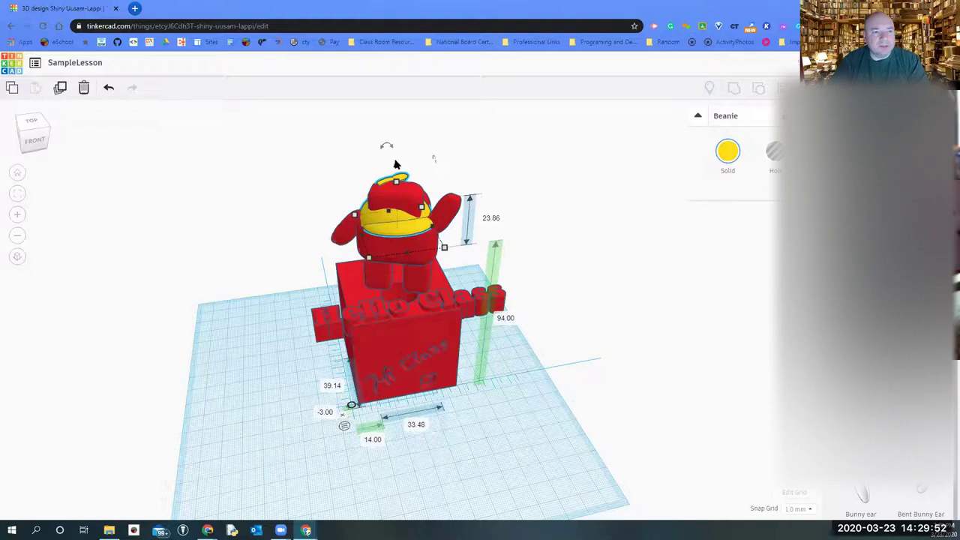
- Raise the Beanie onto the AstroBot's head at an elevation of 103.00 and rotate it 22.5° to match the figure
{"action": "left_click_drag", "start_coordinate": [396, 164], "coordinate": [395, 136]}
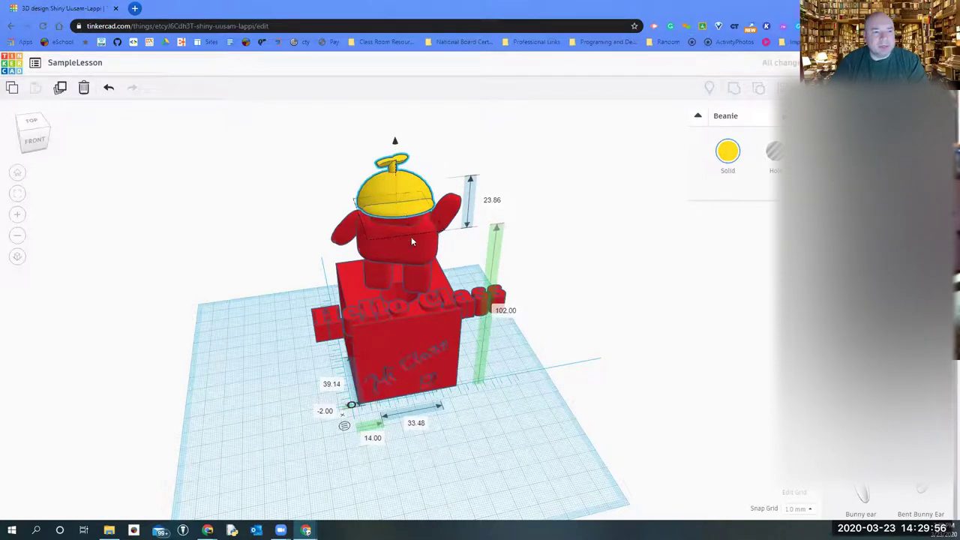
{"action": "key", "text": "ctrl+Up"}
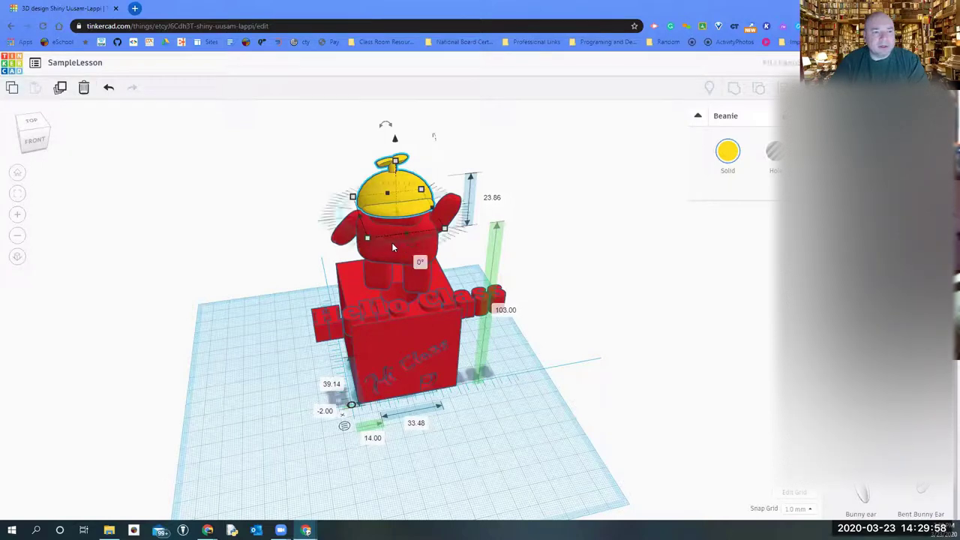
{"action": "left_click_drag", "start_coordinate": [391, 242], "coordinate": [391, 242]}
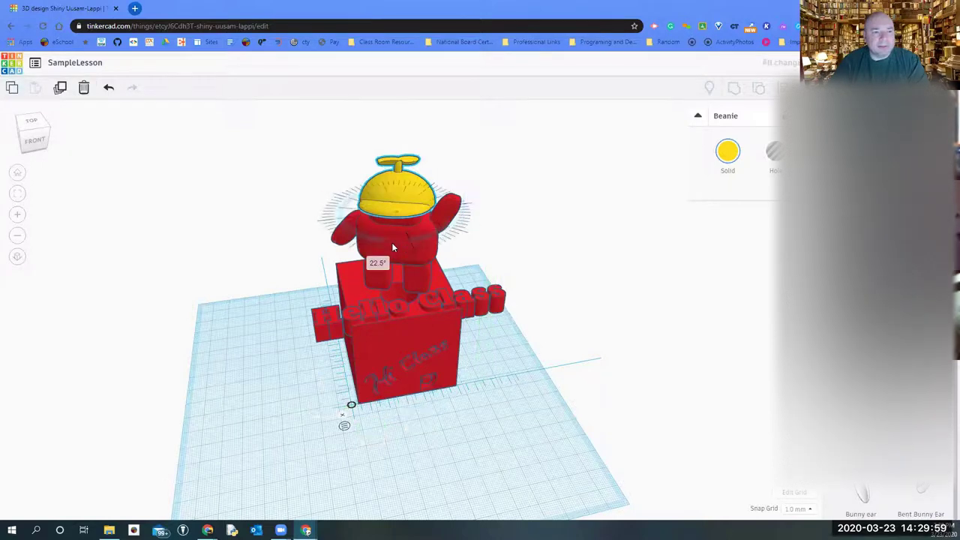
{"action": "left_click", "coordinate": [567, 276]}
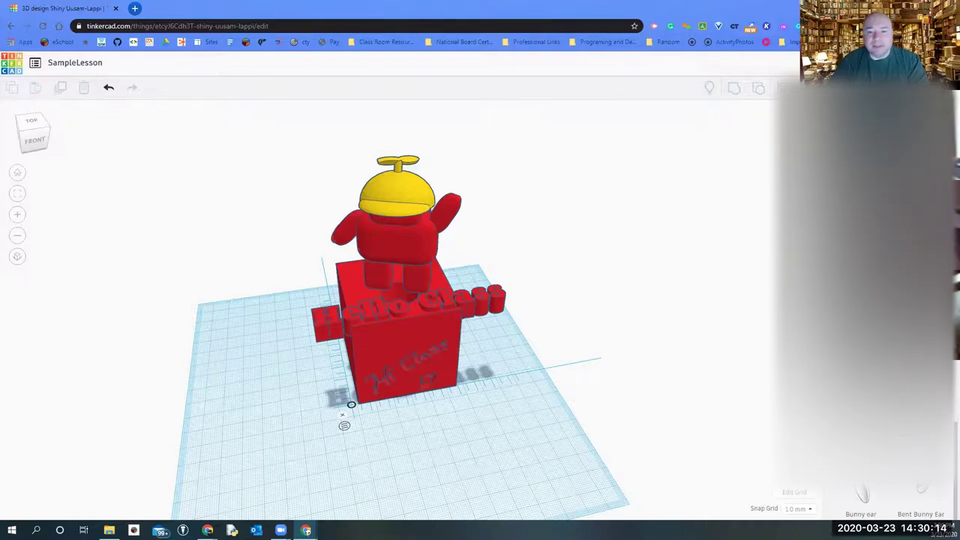
- Browse the furniture shapes in the library and place a Houseplant on the workplane in front of the cube
{"action": "left_click", "coordinate": [888, 240]}
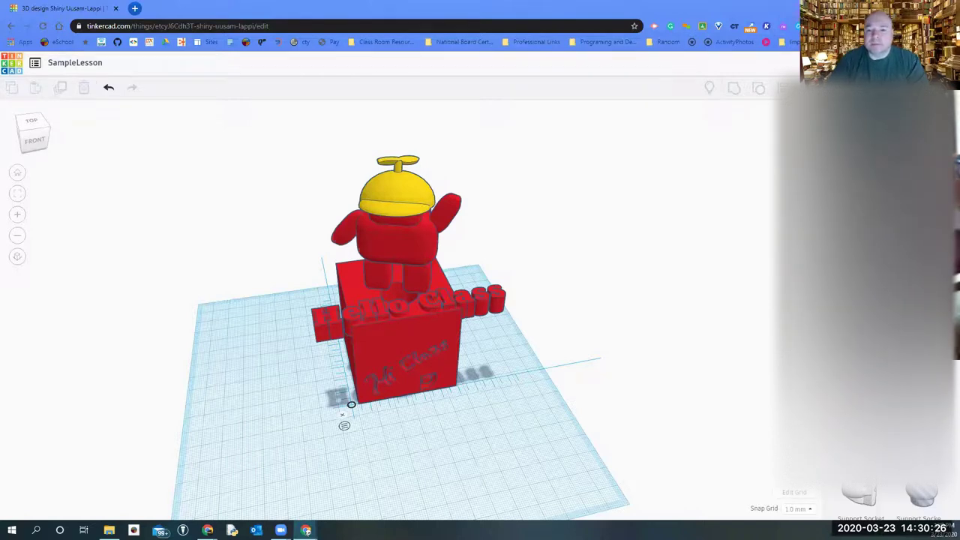
{"action": "scroll", "coordinate": [889, 360], "scroll_direction": "down", "scroll_amount": 3}
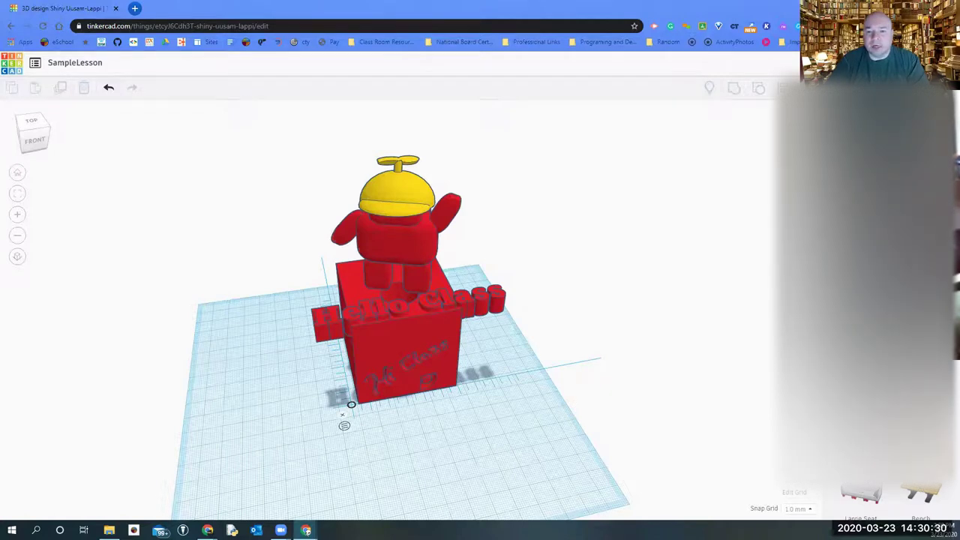
{"action": "scroll", "coordinate": [889, 360], "scroll_direction": "down", "scroll_amount": 3}
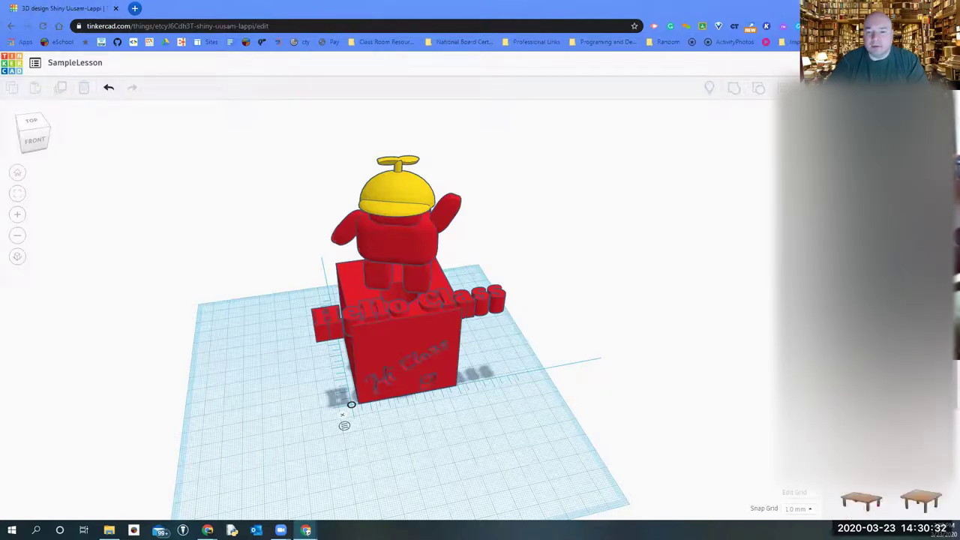
{"action": "scroll", "coordinate": [870, 300], "scroll_direction": "down", "scroll_amount": 1}
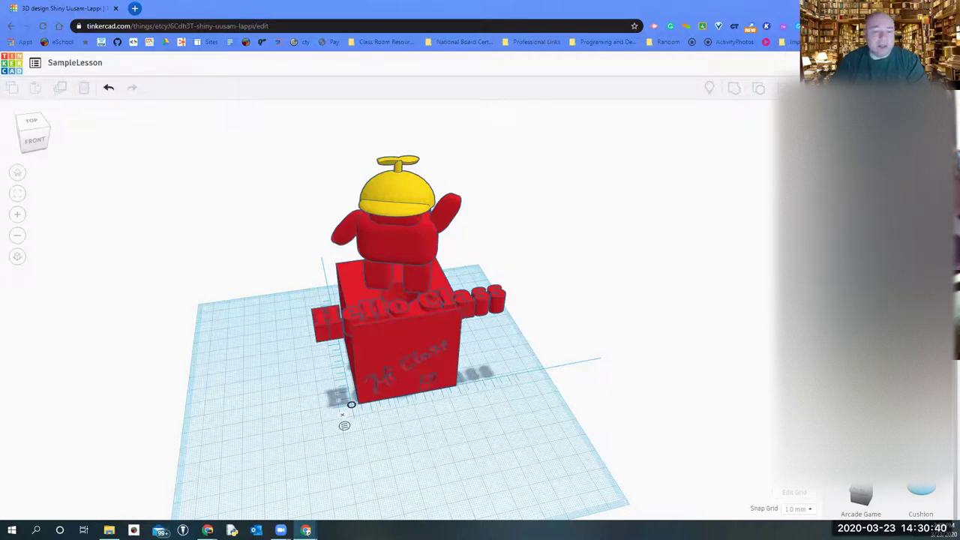
{"action": "left_click", "coordinate": [503, 440]}
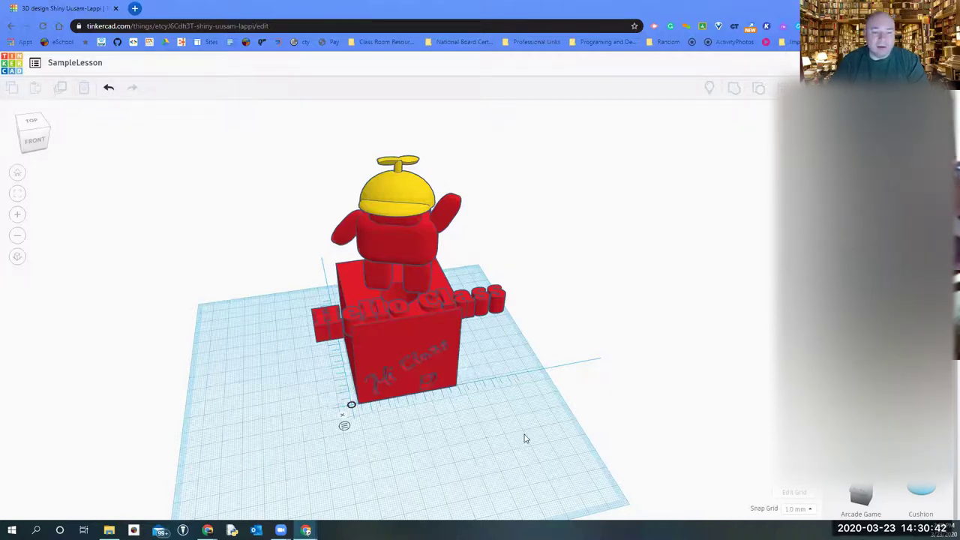
{"action": "left_click", "coordinate": [523, 440]}
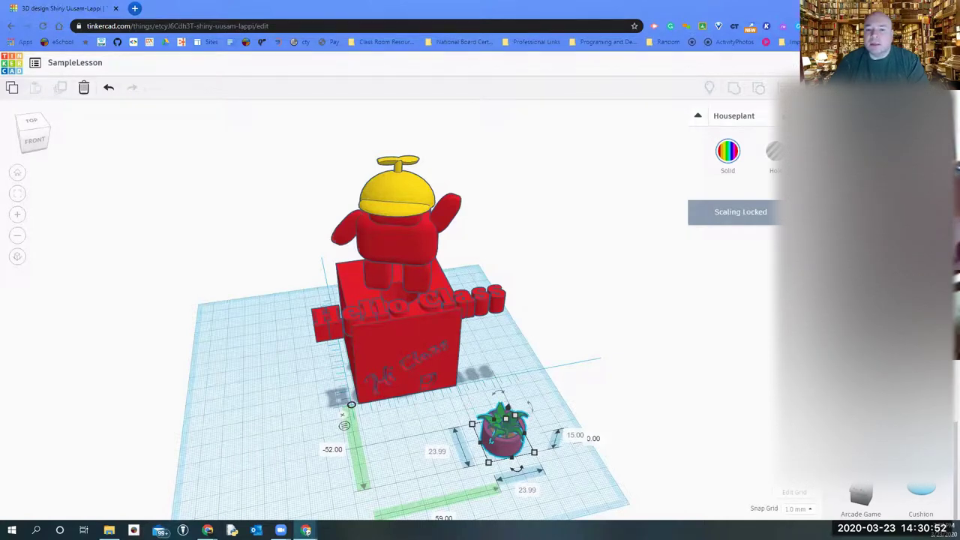
- Browse the shape generators in the library, moving through the full collection to its third page
{"action": "scroll", "coordinate": [884, 479], "scroll_direction": "down", "scroll_amount": 3}
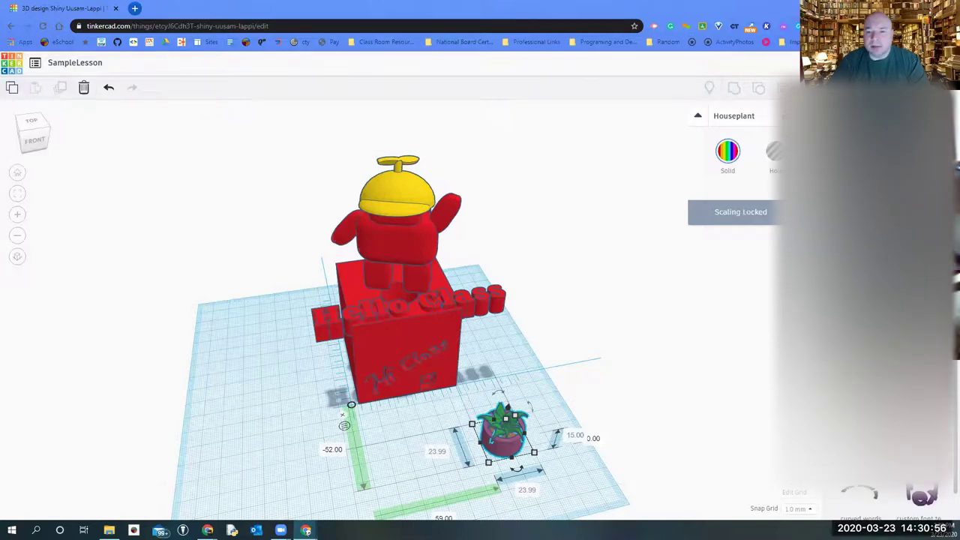
{"action": "scroll", "coordinate": [885, 465], "scroll_direction": "down", "scroll_amount": 3}
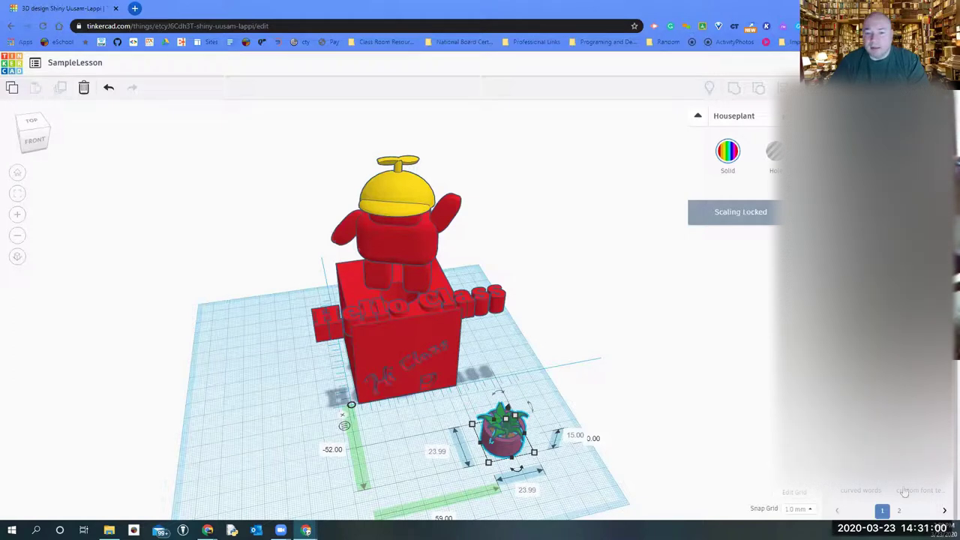
{"action": "left_click", "coordinate": [902, 511]}
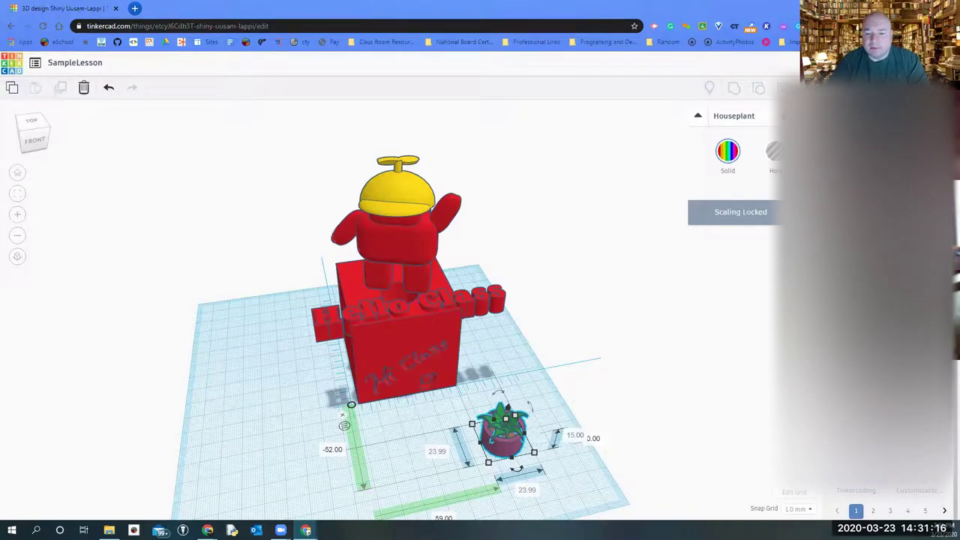
{"action": "left_click", "coordinate": [872, 513]}
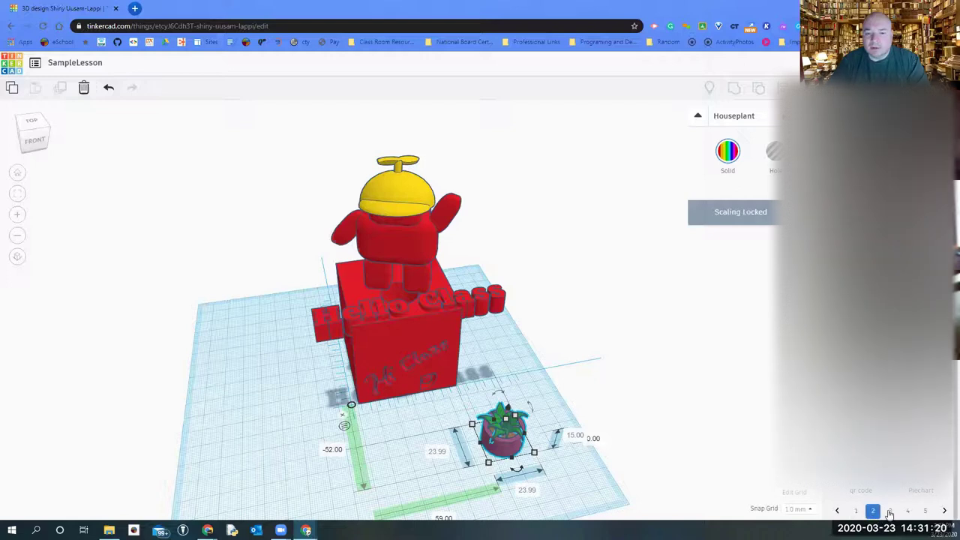
{"action": "left_click", "coordinate": [889, 513]}
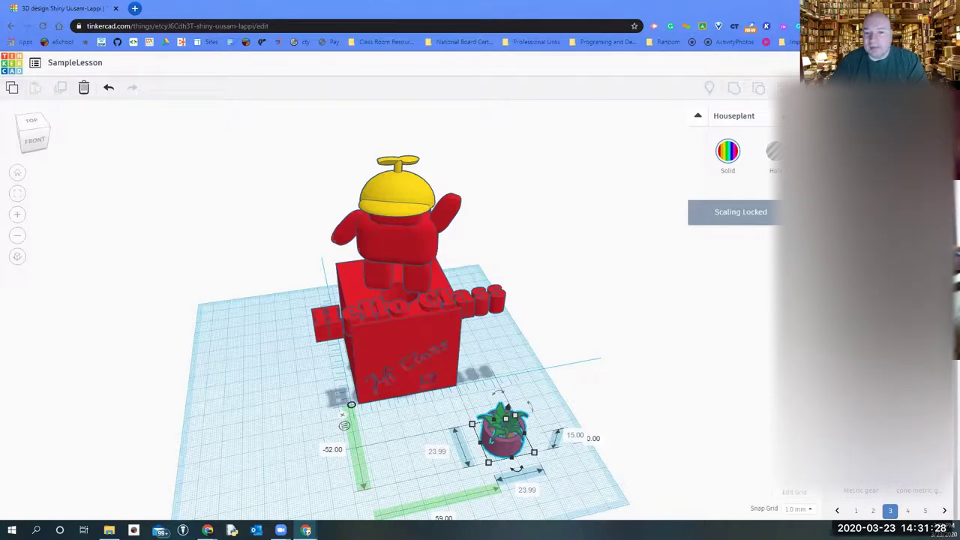
- Browse the shape generators in the library from page four through the pages after seven
{"action": "left_click", "coordinate": [907, 511]}
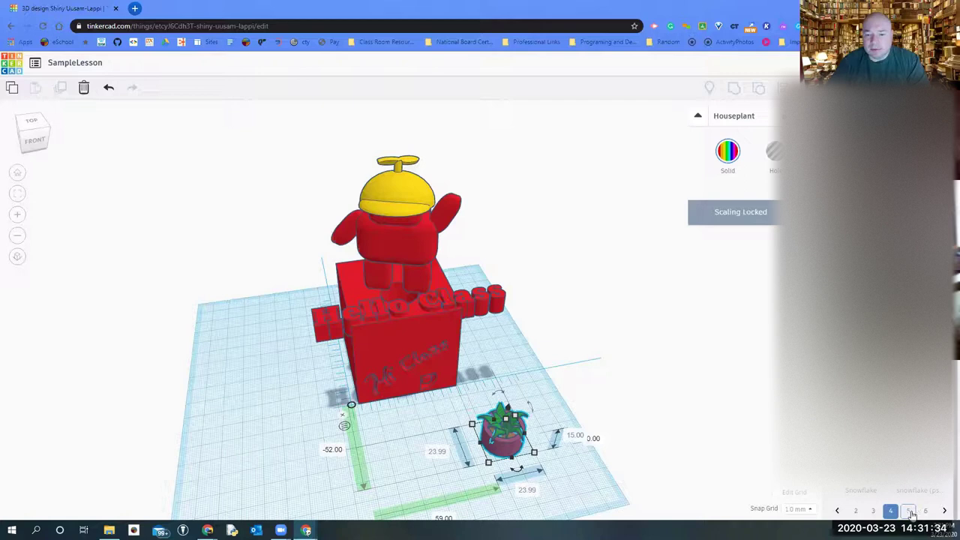
{"action": "left_click", "coordinate": [910, 511]}
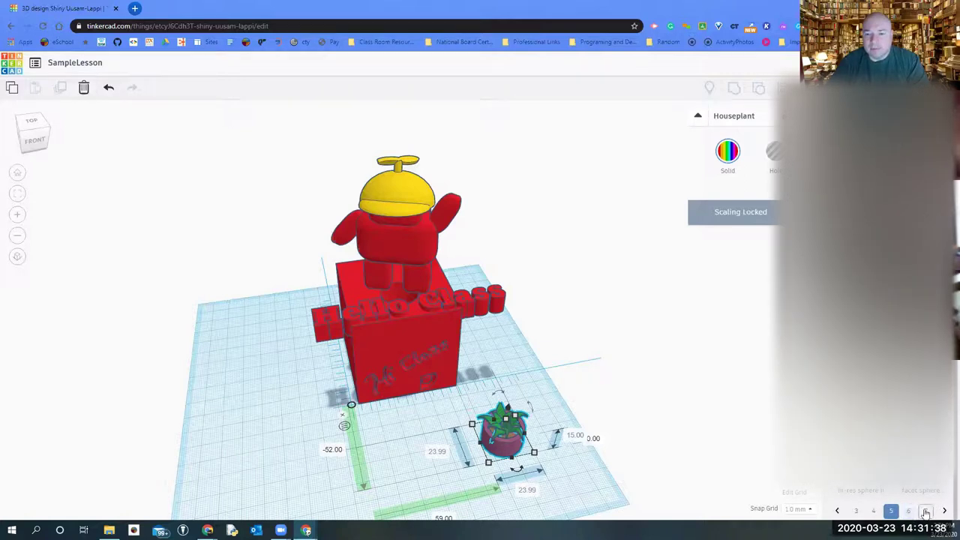
{"action": "left_click", "coordinate": [926, 511]}
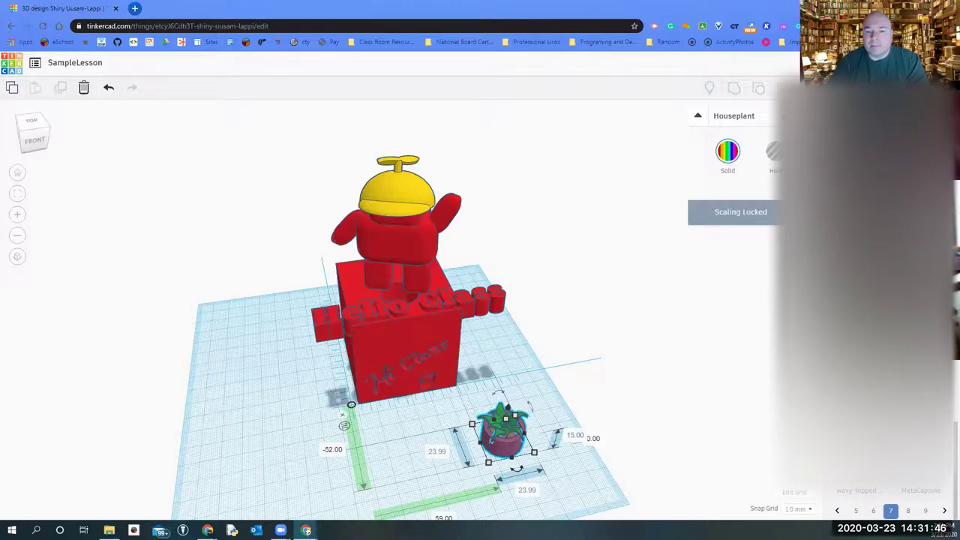
{"action": "left_click", "coordinate": [925, 510]}
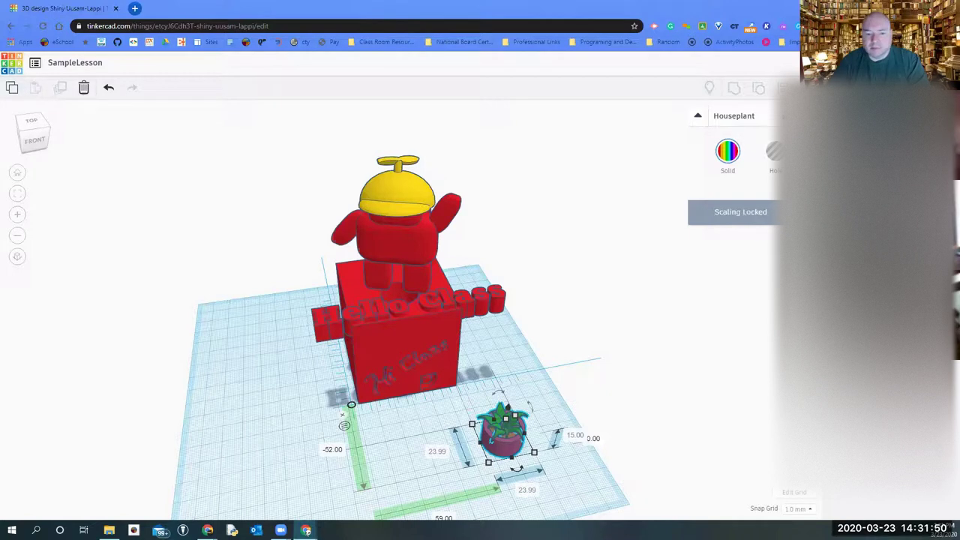
- Place the Rainbow Glow assembly on the workplane in front of the cube, with a 9V Battery between it and the Houseplant
{"action": "key", "text": "Escape"}
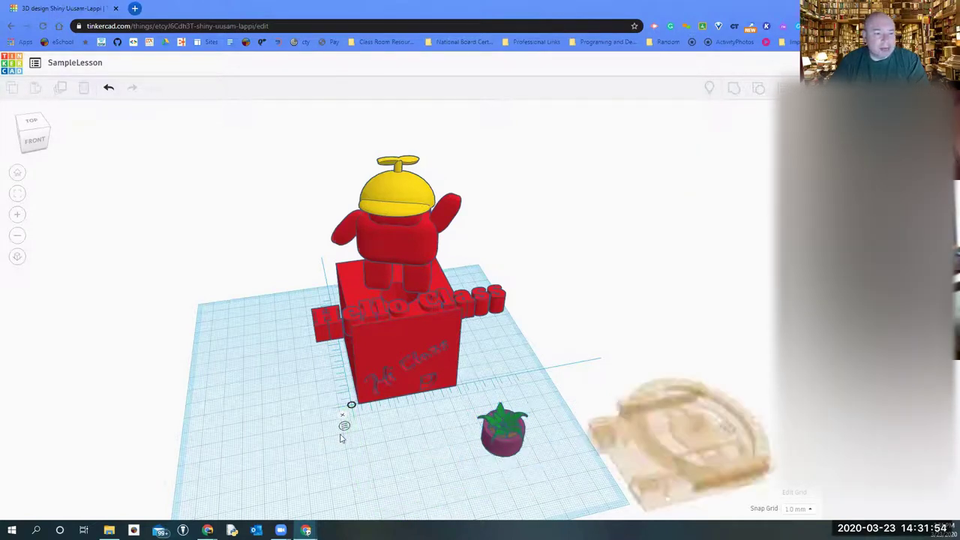
{"action": "left_click", "coordinate": [326, 463]}
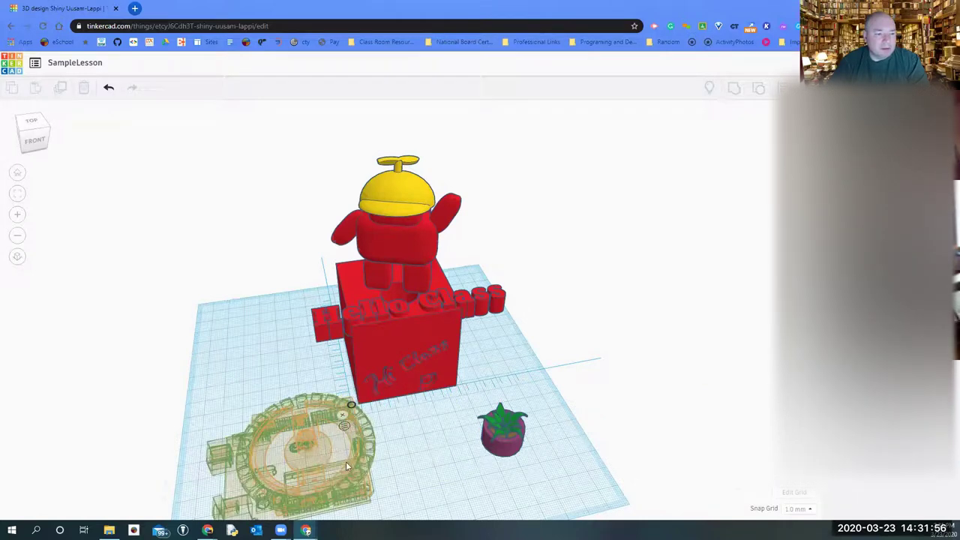
{"action": "left_click", "coordinate": [328, 461]}
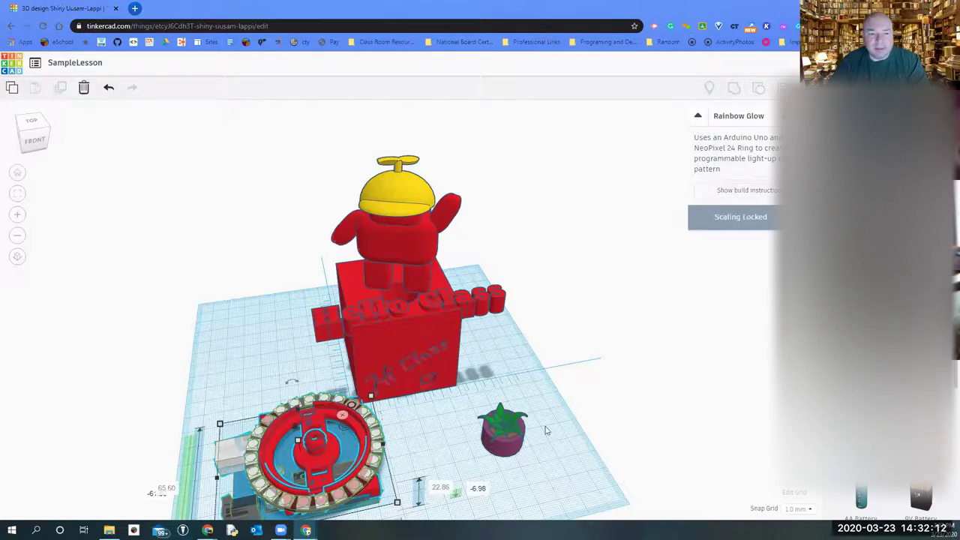
{"action": "left_click", "coordinate": [493, 440]}
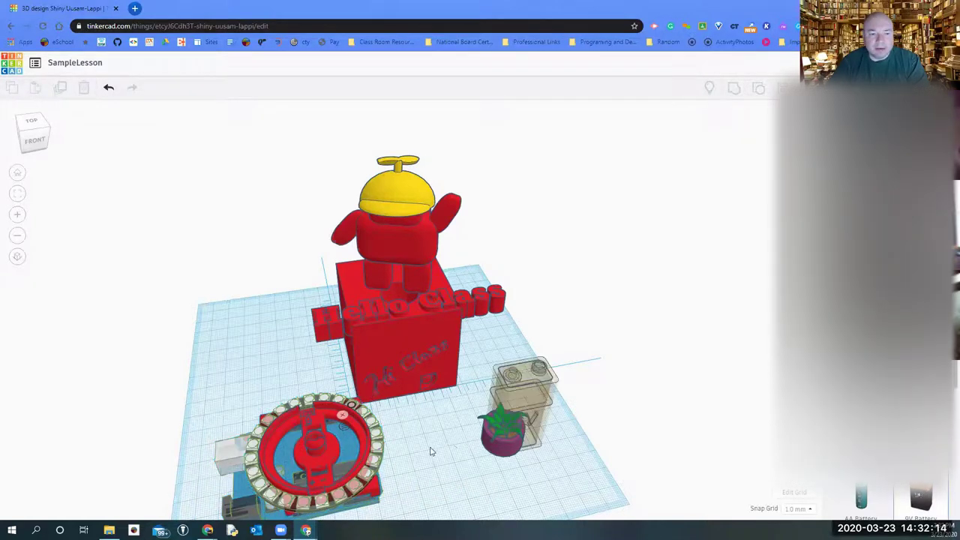
{"action": "left_click", "coordinate": [432, 451]}
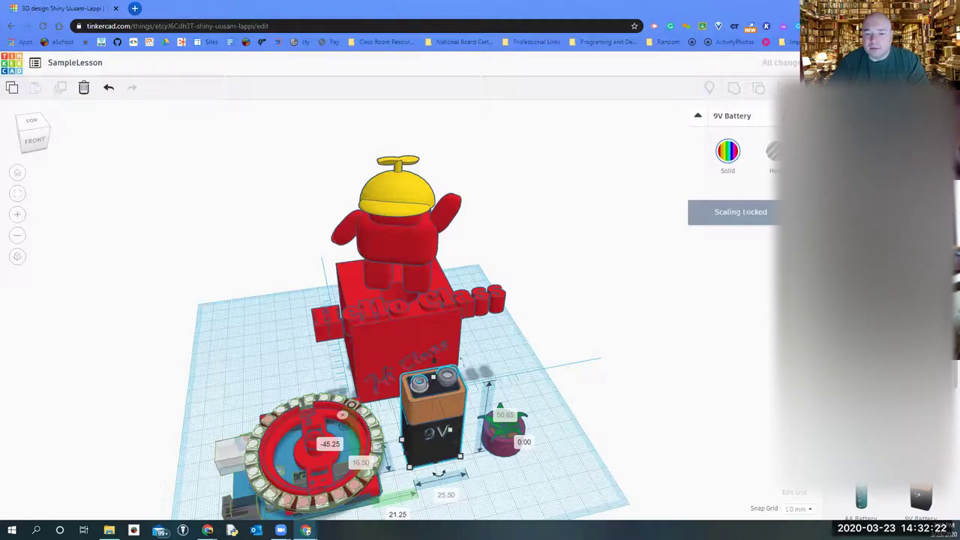
- Browse the library for a Lincoln Life Mask, place it beside the 9V Battery, and delete the extra copy near the cube
{"action": "scroll", "coordinate": [885, 420], "scroll_direction": "down", "scroll_amount": 3}
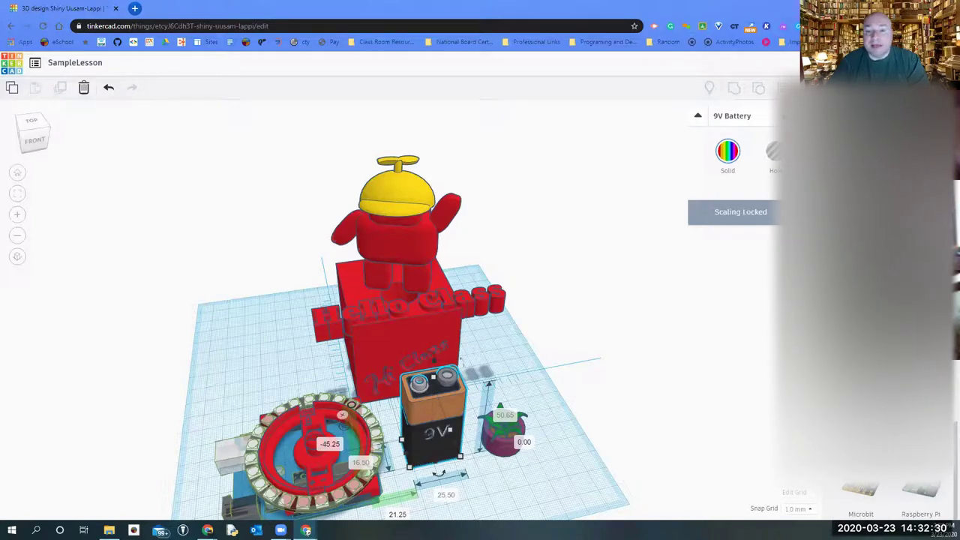
{"action": "scroll", "coordinate": [870, 338], "scroll_direction": "down", "scroll_amount": 3}
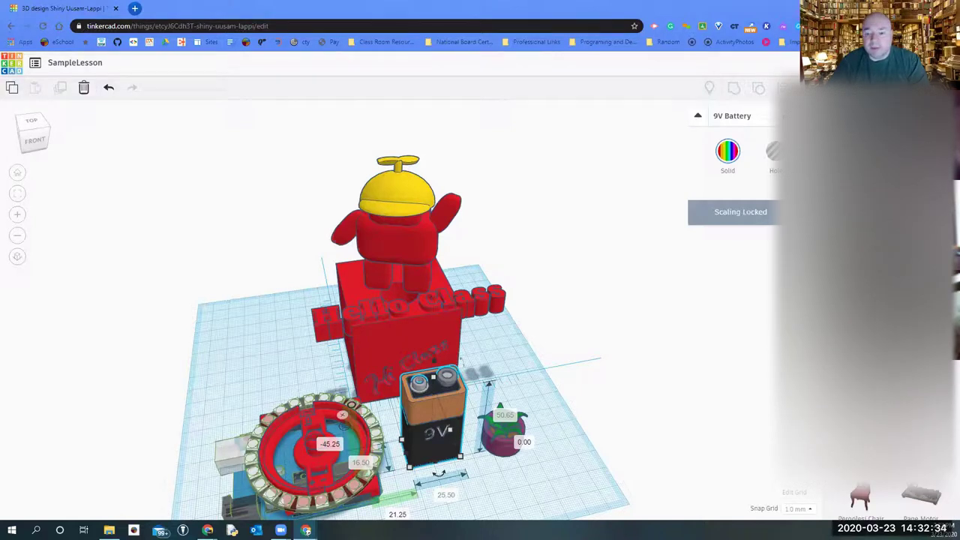
{"action": "scroll", "coordinate": [870, 337], "scroll_direction": "down", "scroll_amount": 3}
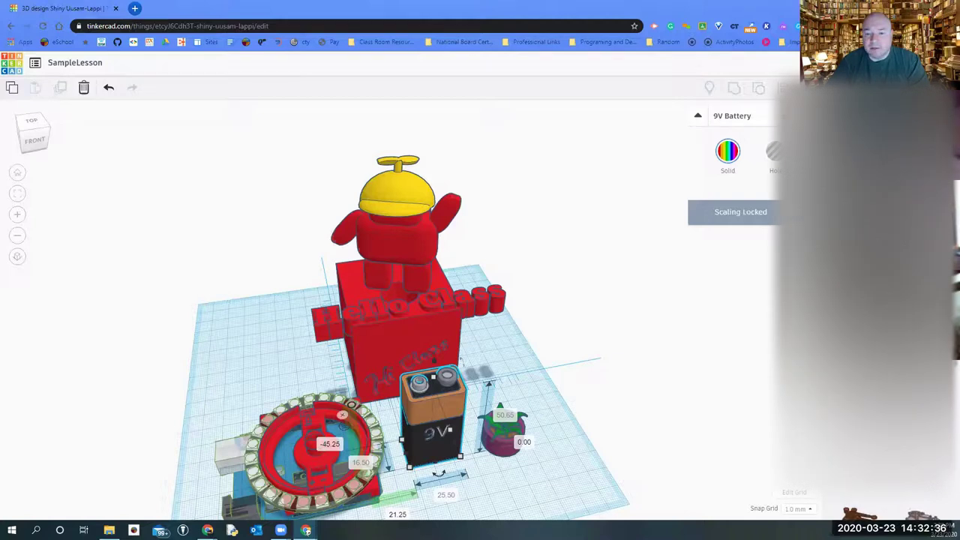
{"action": "scroll", "coordinate": [869, 338], "scroll_direction": "down", "scroll_amount": 2}
{"action": "scroll", "coordinate": [870, 338], "scroll_direction": "down", "scroll_amount": 3}
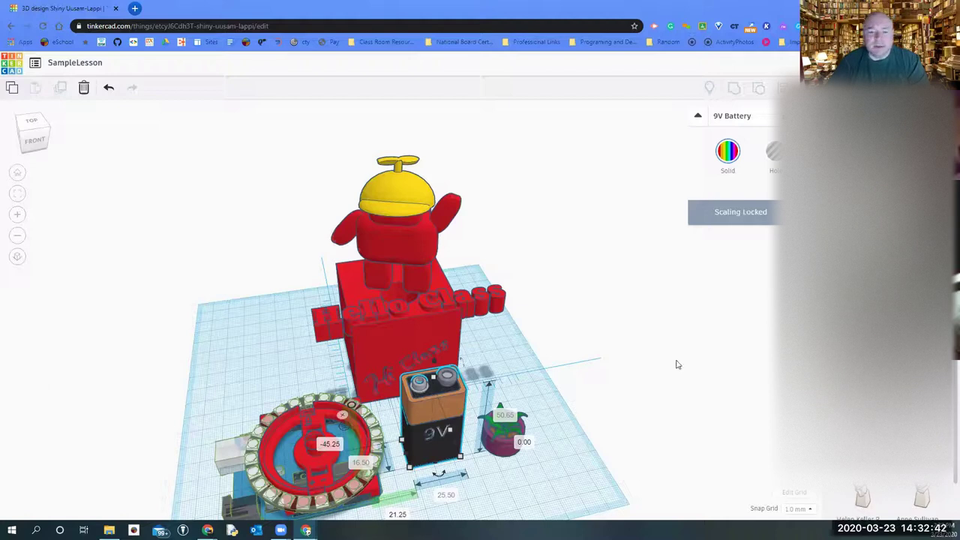
{"action": "left_click", "coordinate": [543, 342]}
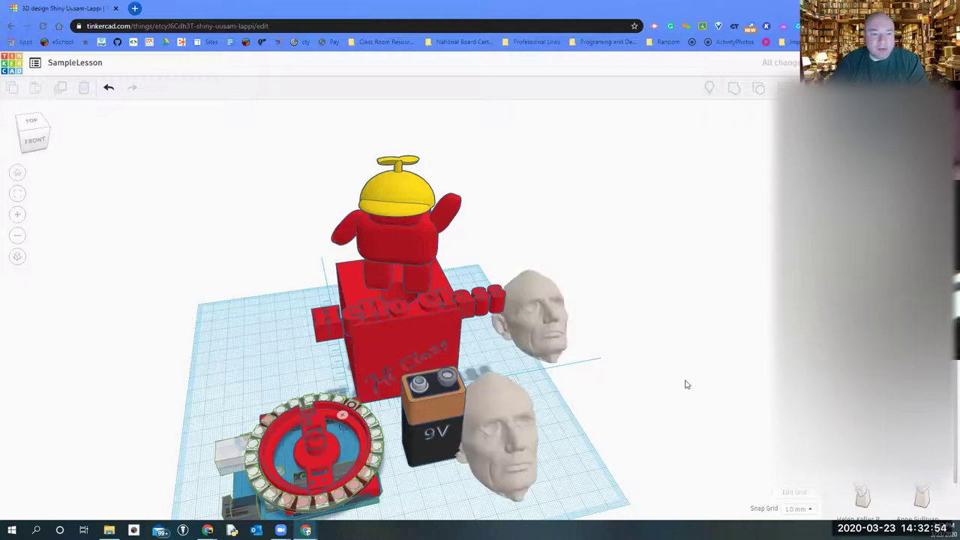
{"action": "left_click", "coordinate": [532, 329]}
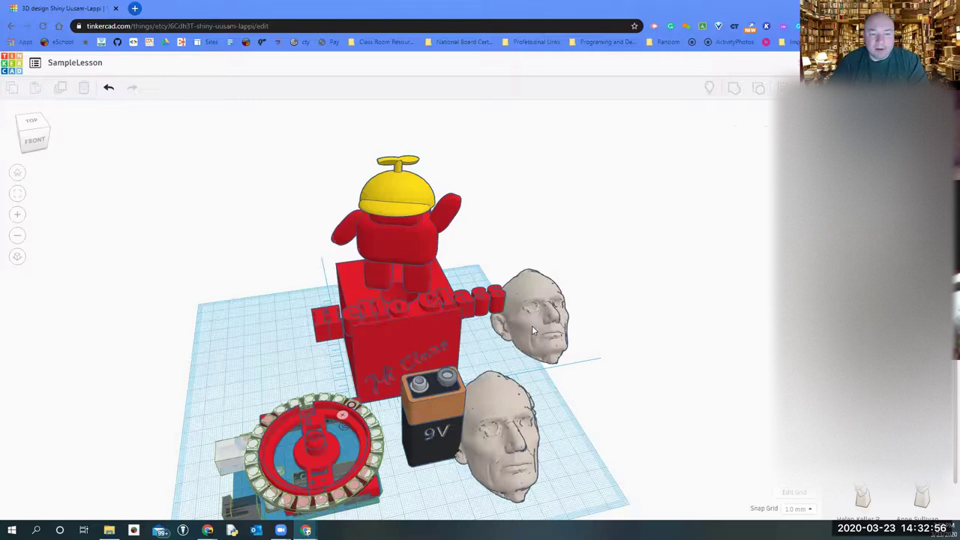
{"action": "left_click", "coordinate": [531, 326]}
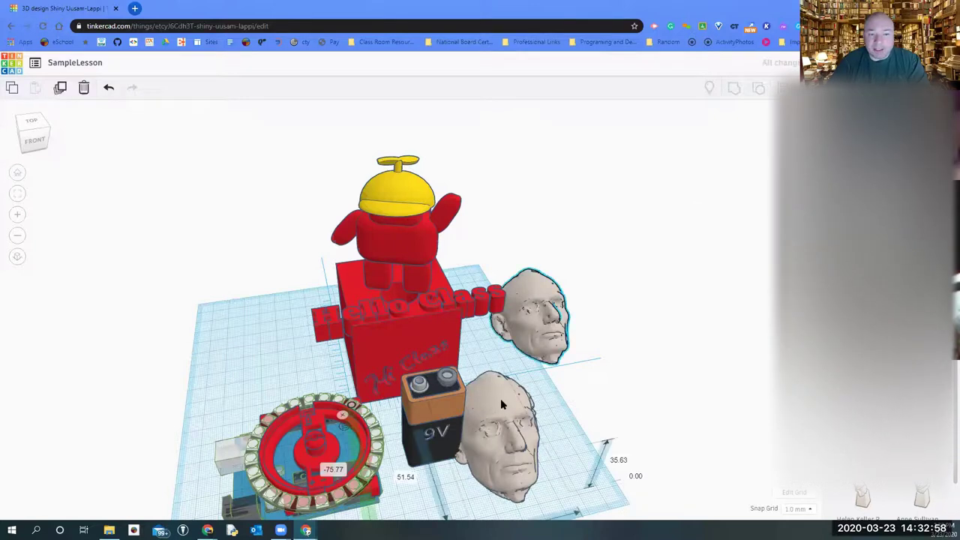
{"action": "key", "text": "Delete"}
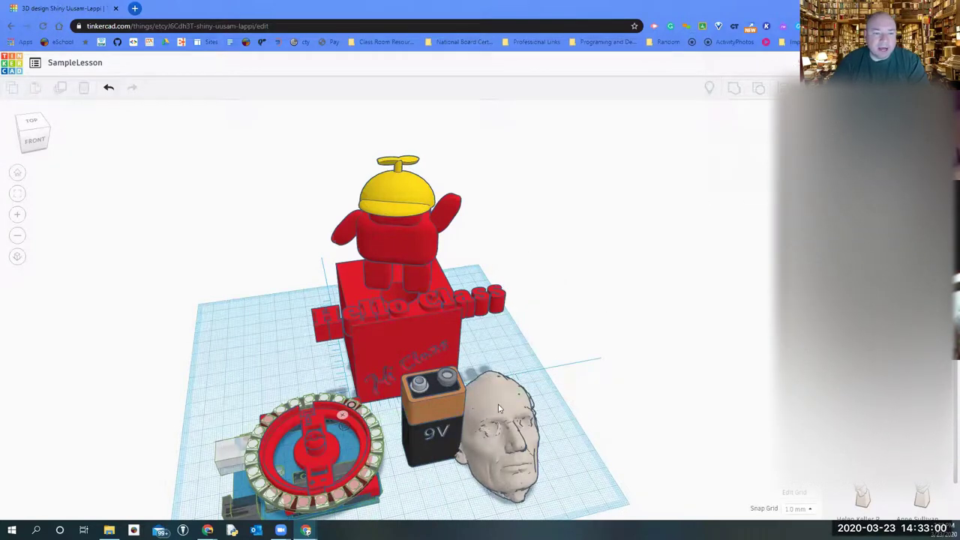
- Raise the Lincoln Life Mask to an elevation of 58.00 and rotate it 22.5° to face the front
{"action": "left_click", "coordinate": [502, 397]}
{"action": "left_click_drag", "start_coordinate": [512, 392], "coordinate": [505, 281]}
{"action": "left_click_drag", "start_coordinate": [510, 348], "coordinate": [528, 288]}
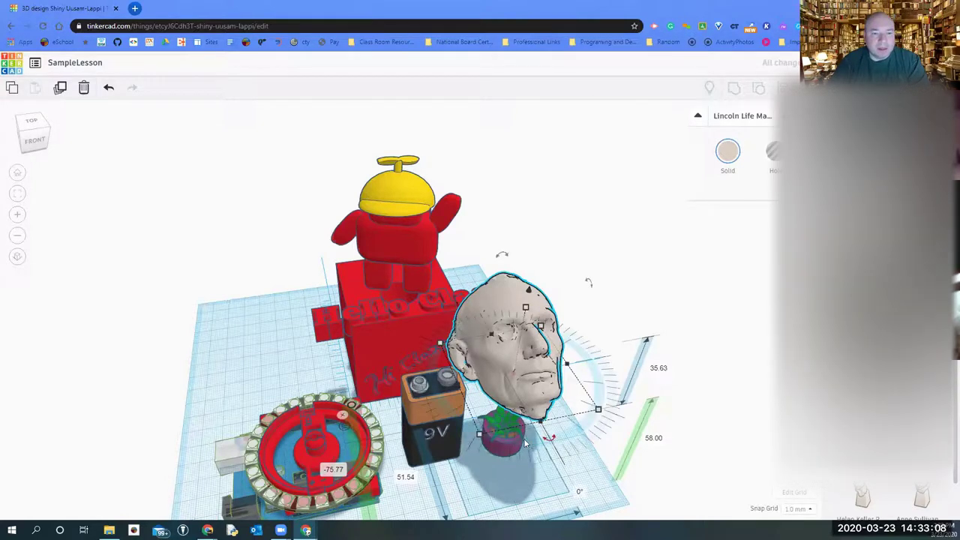
{"action": "left_click_drag", "start_coordinate": [526, 443], "coordinate": [551, 374]}
{"action": "left_click_drag", "start_coordinate": [581, 290], "coordinate": [571, 348]}
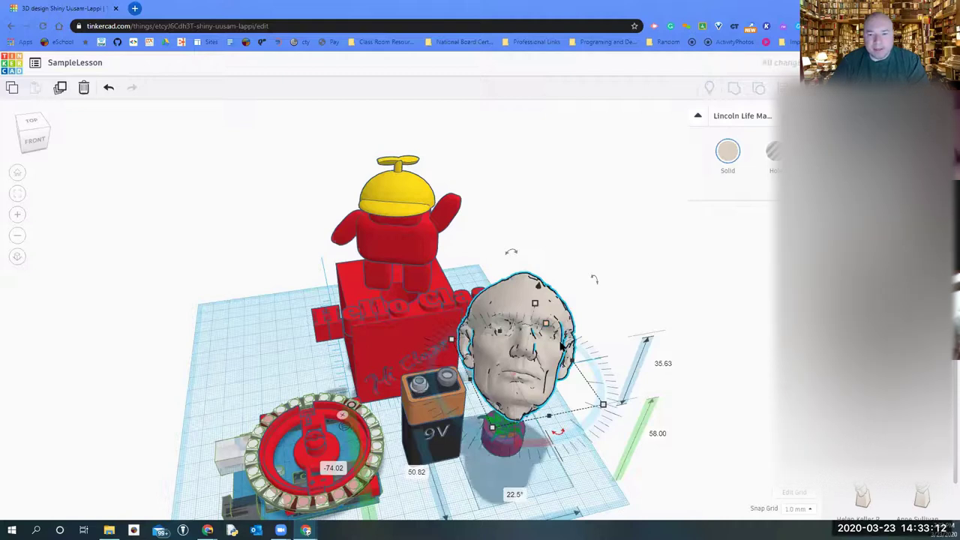
- Replace the mask with the bearded Lincoln Life mask, placed beside the cube at offsets of 66.00 and 4.00 and raised to 58.00
{"action": "left_click_drag", "start_coordinate": [862, 439], "coordinate": [708, 365]}
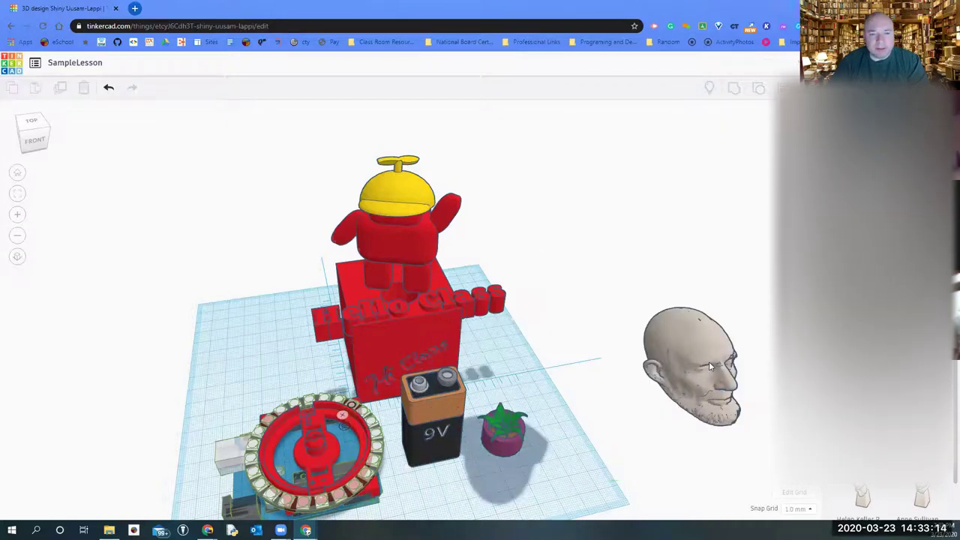
{"action": "key", "text": "ctrl+z"}
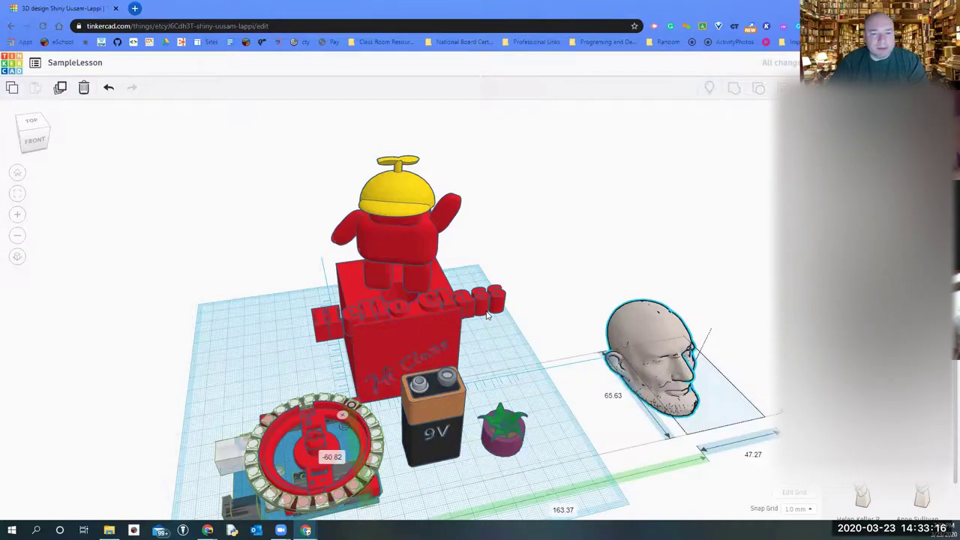
{"action": "key", "text": "ctrl+z"}
{"action": "key", "text": "ctrl+z"}
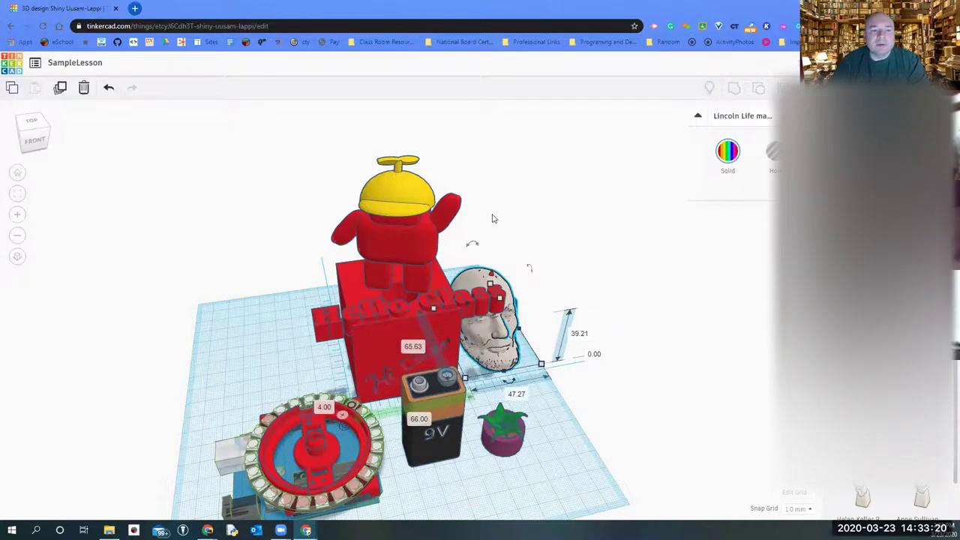
{"action": "key", "text": "ctrl+z"}
{"action": "key", "text": "ctrl+z"}
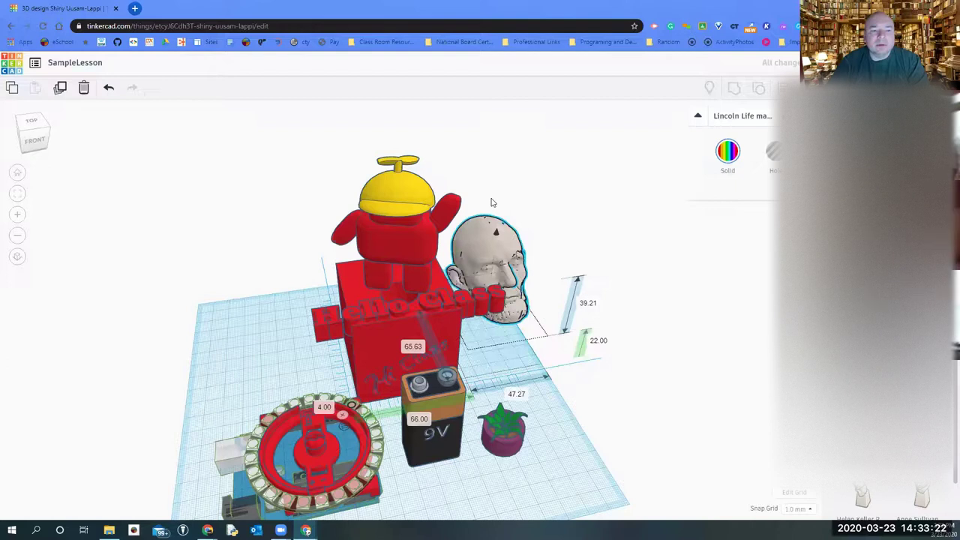
{"action": "key", "text": "ctrl+z"}
{"action": "key", "text": "ctrl+z"}
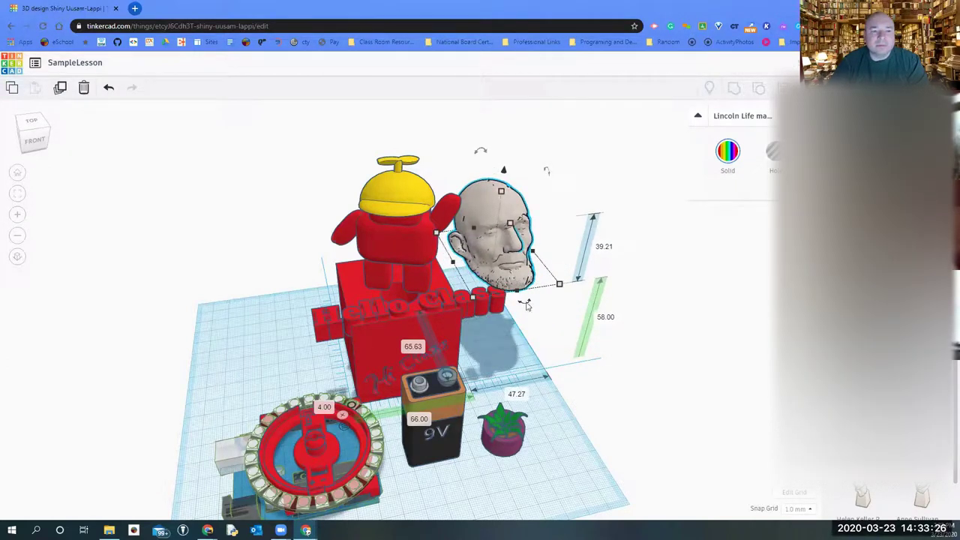
- Turn the bearded mask 22.5° to face forward and shrink it to about 29.35 wide, 38.33 deep and 24.00 high
{"action": "left_click_drag", "start_coordinate": [523, 301], "coordinate": [493, 291]}
{"action": "left_click_drag", "start_coordinate": [508, 237], "coordinate": [507, 237]}
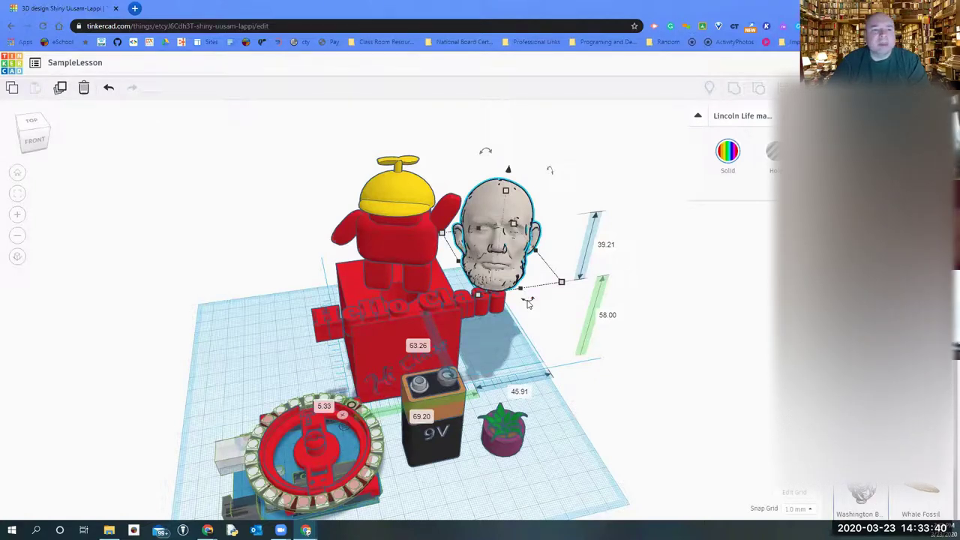
{"action": "mouse_move", "coordinate": [528, 302]}
{"action": "left_mouse_down"}
{"action": "mouse_move", "coordinate": [507, 301]}
{"action": "mouse_move", "coordinate": [533, 286]}
{"action": "left_mouse_up"}
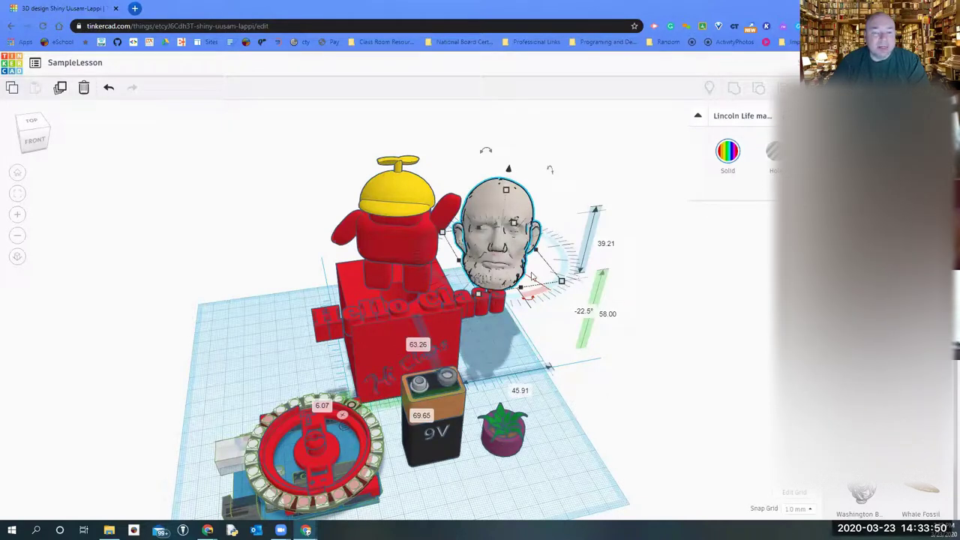
{"action": "left_click_drag", "start_coordinate": [515, 259], "coordinate": [490, 258]}
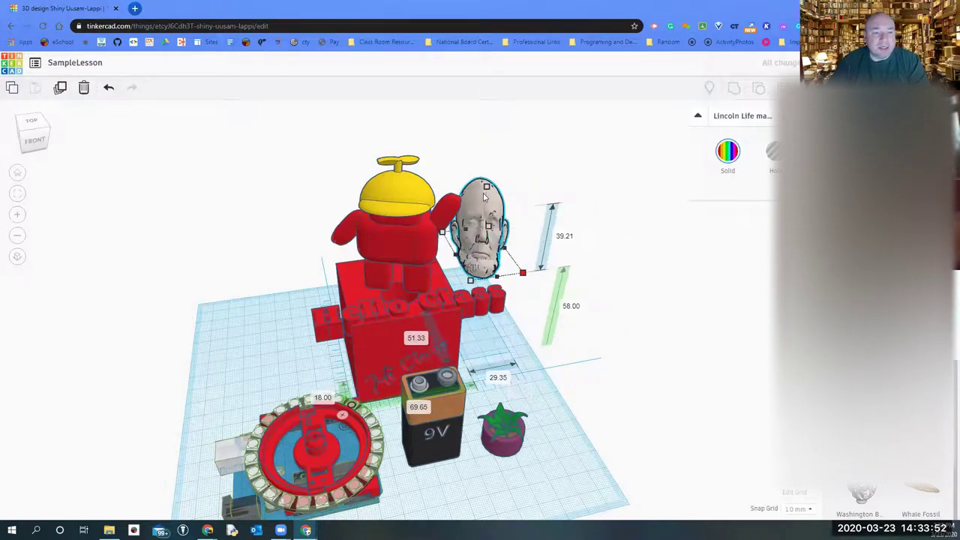
{"action": "left_click_drag", "start_coordinate": [485, 184], "coordinate": [480, 213]}
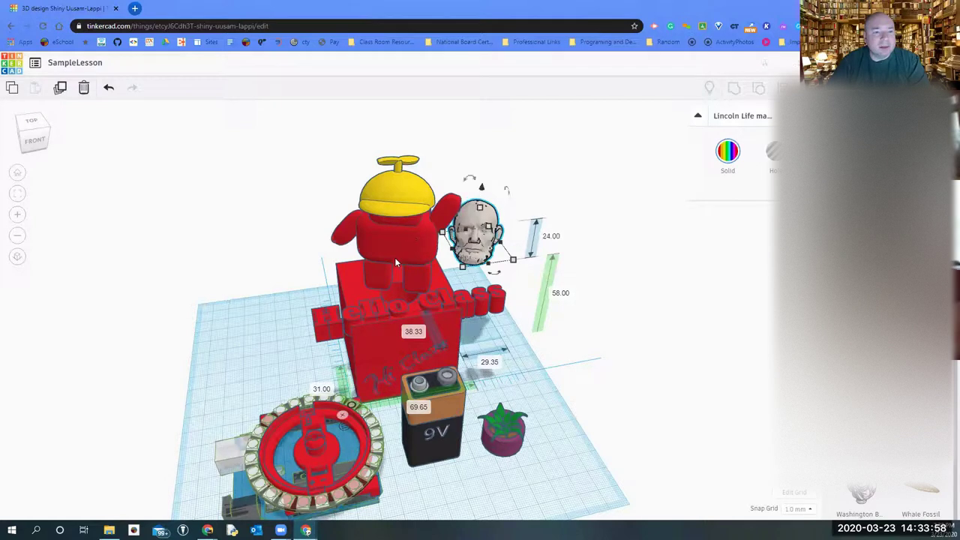
- Move the mask onto the front of the AstroBot's head at offsets of 17.00 and -4.00 and an elevation of 94.00
{"action": "left_click_drag", "start_coordinate": [481, 233], "coordinate": [400, 264]}
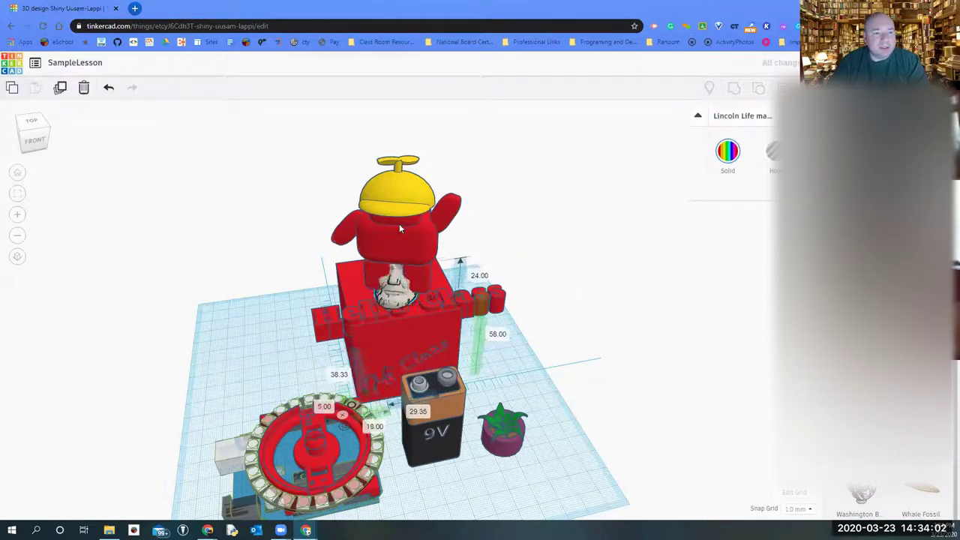
{"action": "key", "text": "Down"}
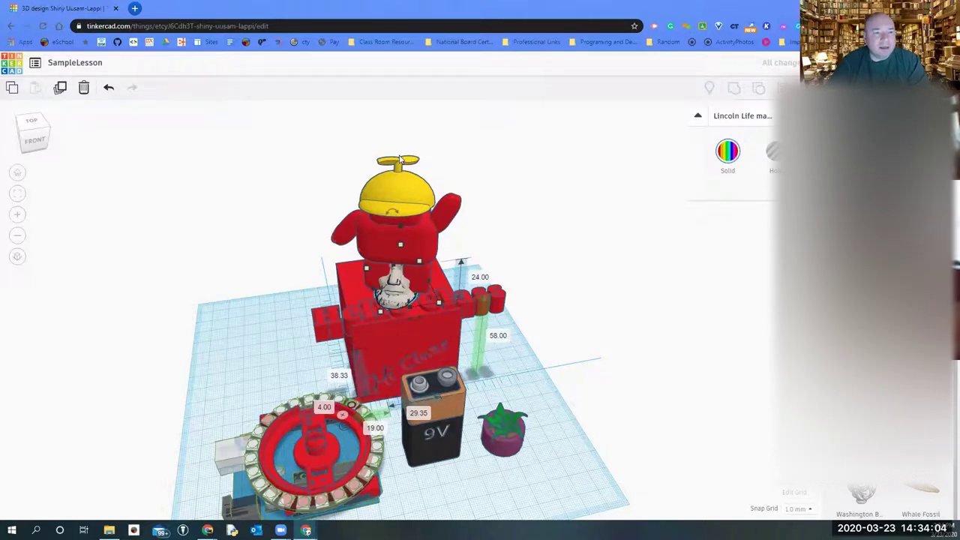
{"action": "left_click_drag", "start_coordinate": [399, 181], "coordinate": [400, 152]}
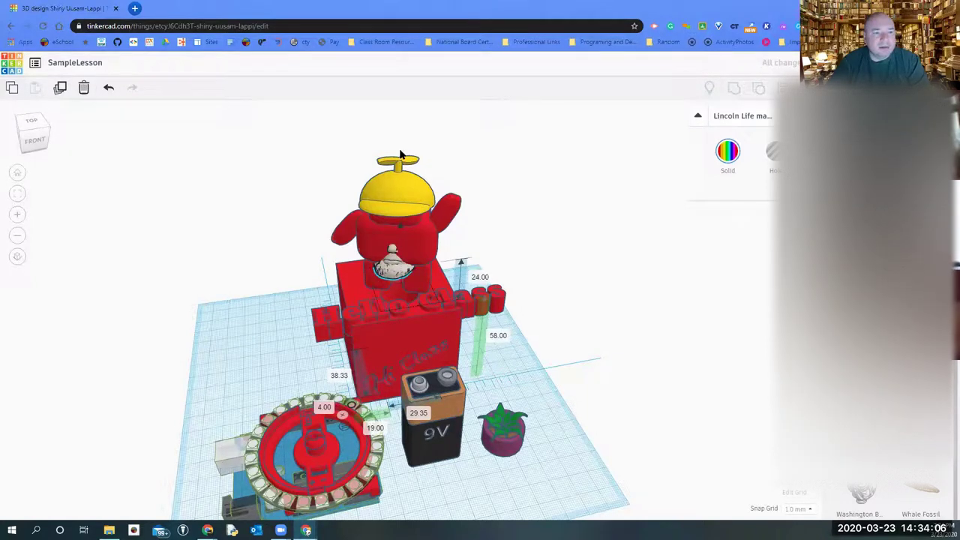
{"action": "left_click_drag", "start_coordinate": [385, 252], "coordinate": [390, 251]}
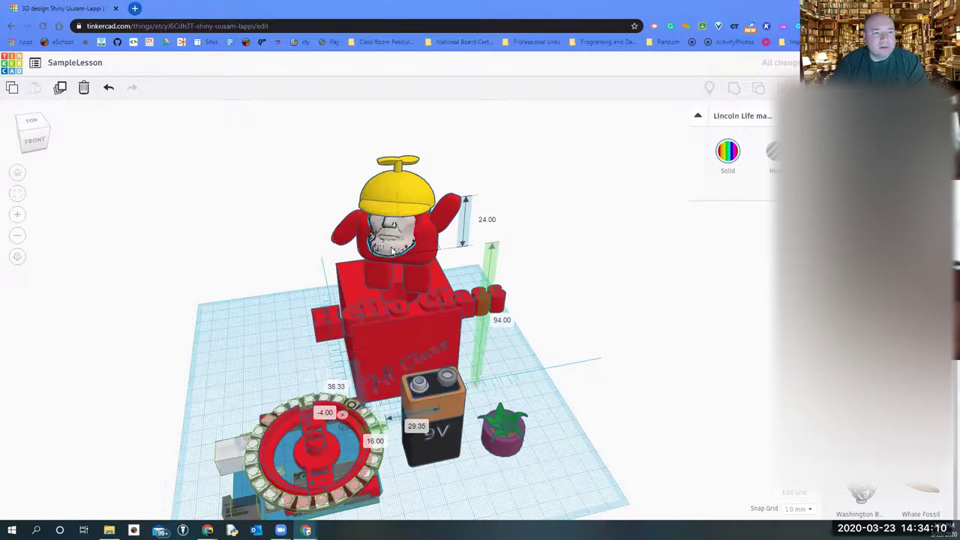
- Raise the beanie to an elevation of 122.00 and move it beside the AstroBot's head at offsets of 35.13 and -40.00
{"action": "left_click", "coordinate": [404, 194]}
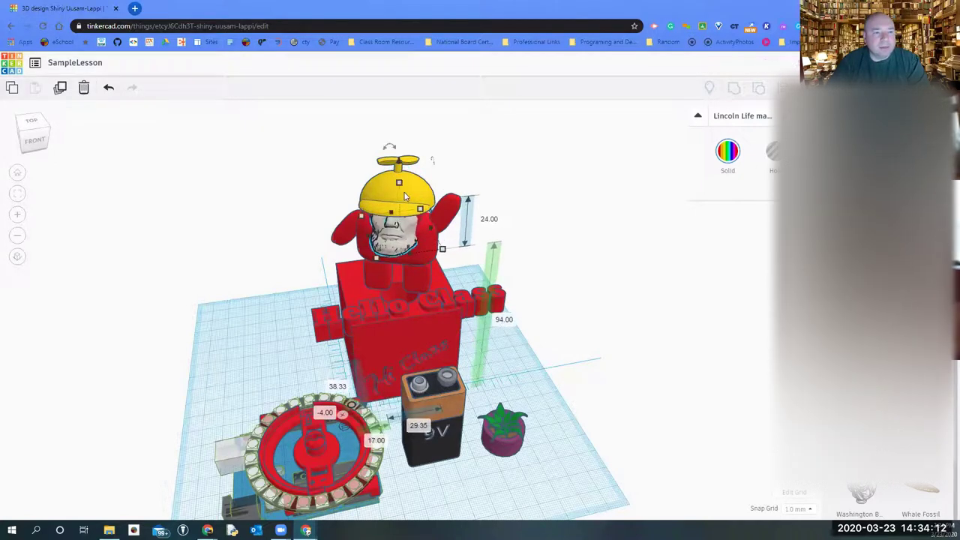
{"action": "left_click", "coordinate": [404, 193]}
{"action": "left_click_drag", "start_coordinate": [397, 129], "coordinate": [413, 95]}
{"action": "left_click_drag", "start_coordinate": [402, 141], "coordinate": [403, 101]}
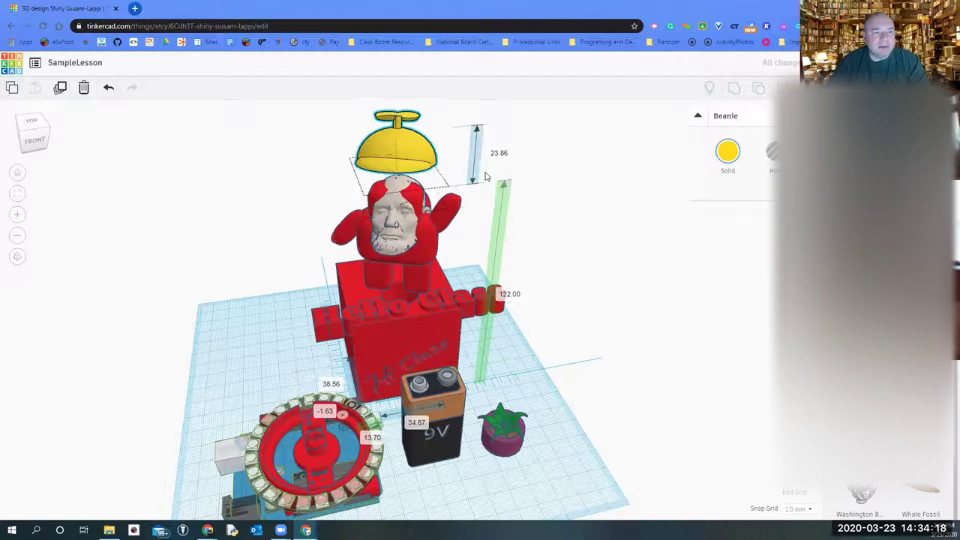
{"action": "left_click_drag", "start_coordinate": [408, 139], "coordinate": [487, 177]}
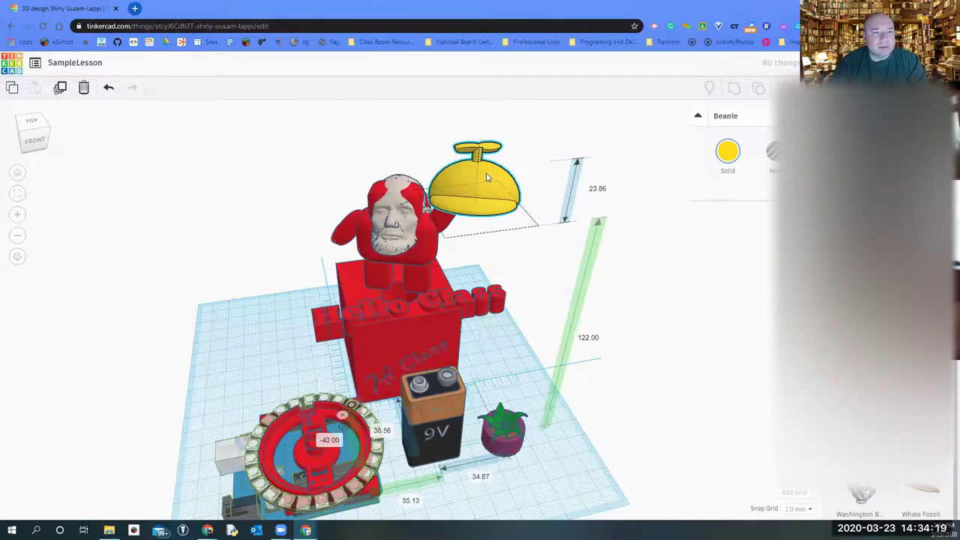
- Raise the bearded mask to an elevation of 106.00 and enlarge its base to 32.00 wide and 42.33 deep
{"action": "left_click", "coordinate": [399, 188]}
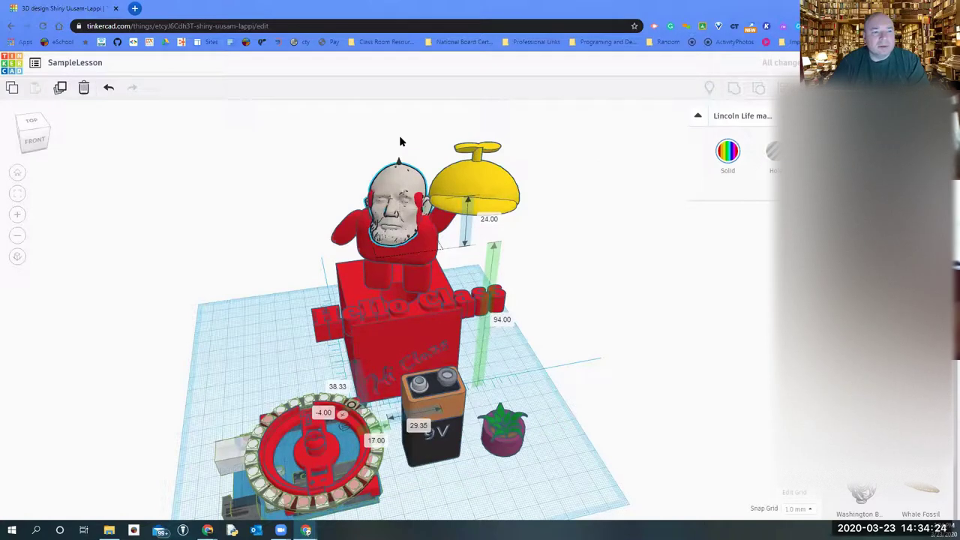
{"action": "left_click_drag", "start_coordinate": [399, 161], "coordinate": [399, 137]}
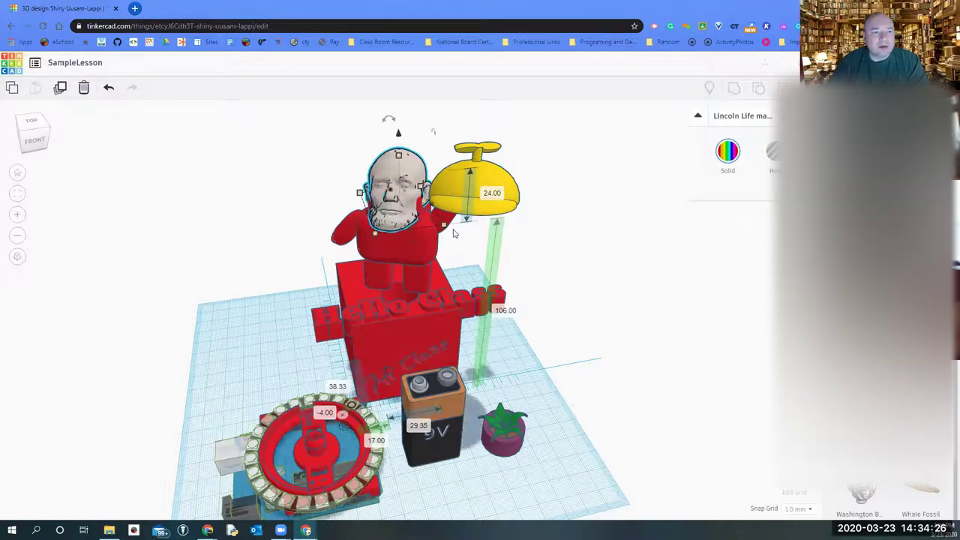
{"action": "left_click", "coordinate": [400, 211]}
{"action": "key", "text": "Up"}
{"action": "key", "text": "Up"}
{"action": "key", "text": "Up"}
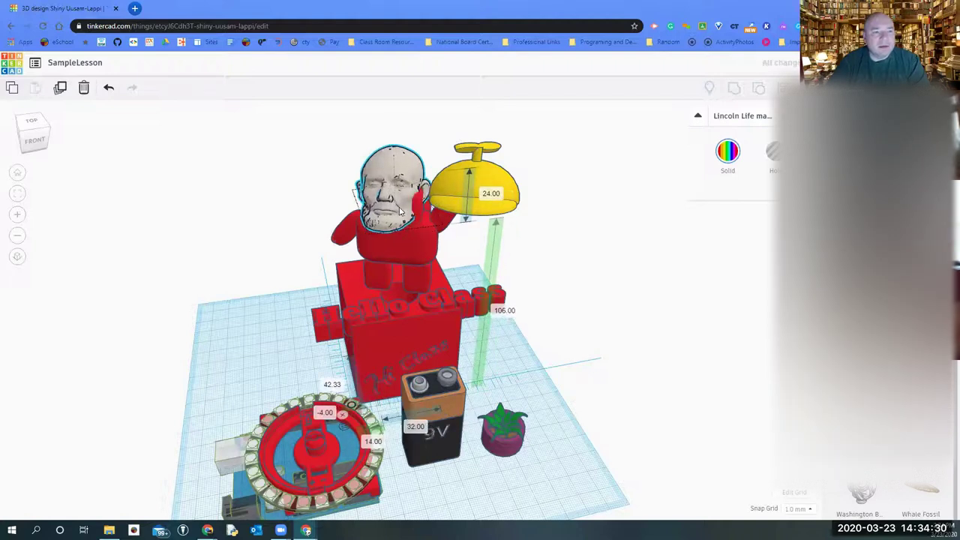
- Reposition the mask on the AstroBot's head at offsets of 14.00 and -8.00
{"action": "key", "text": "Down"}
{"action": "key", "text": "Right"}
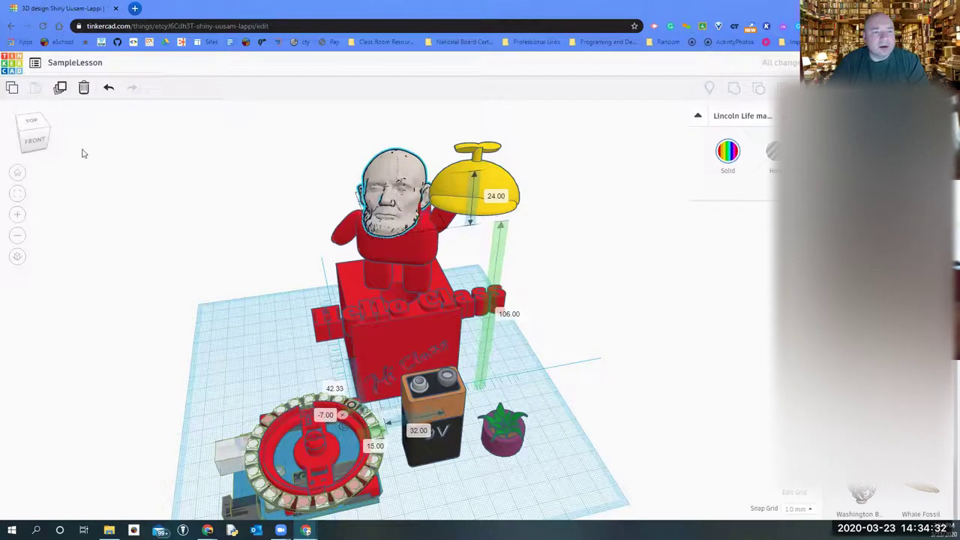
{"action": "key", "text": "Down"}
{"action": "key", "text": "Left"}
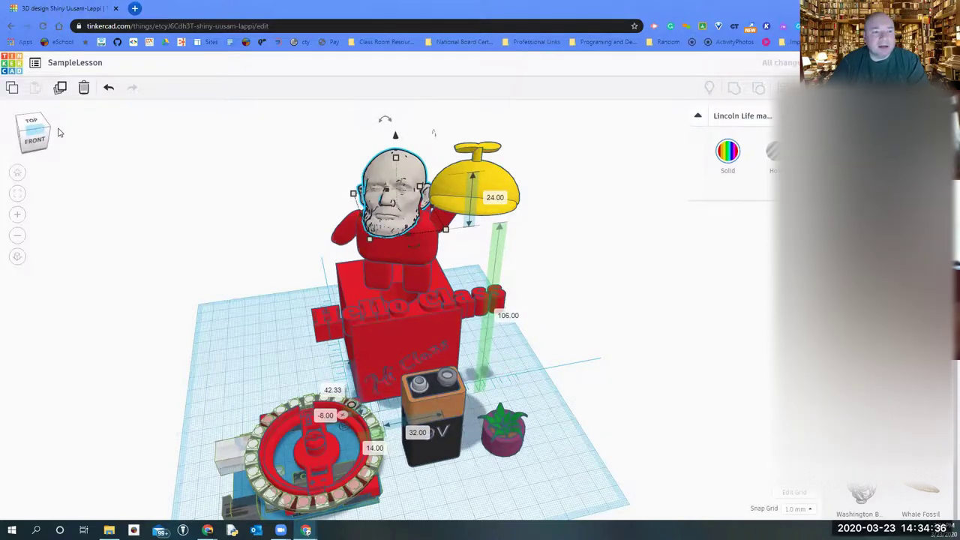
- Inspect the mask's fit on the AstroBot's head from the side, the back and the front
{"action": "left_click", "coordinate": [60, 132]}
{"action": "left_click", "coordinate": [68, 132]}
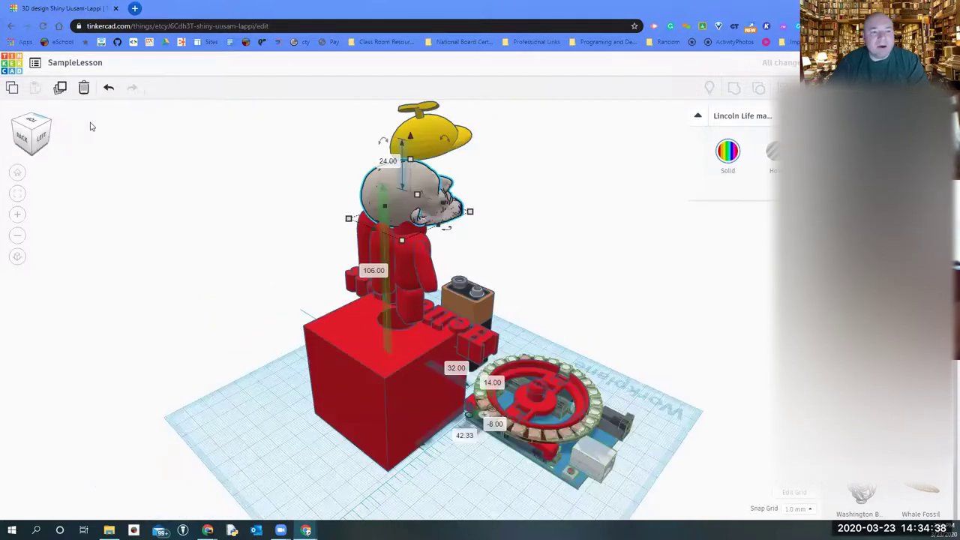
{"action": "left_click", "coordinate": [90, 126]}
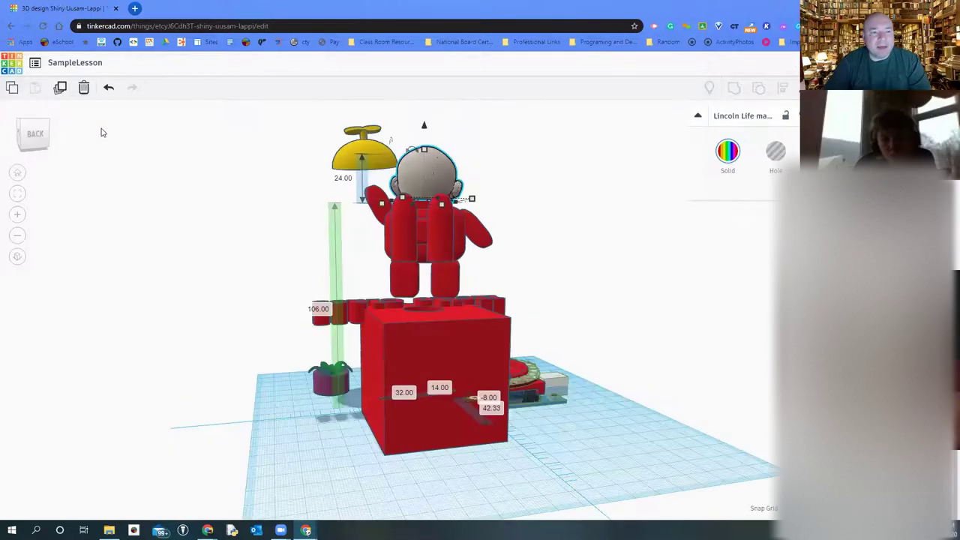
{"action": "left_click_drag", "start_coordinate": [103, 130], "coordinate": [135, 129]}
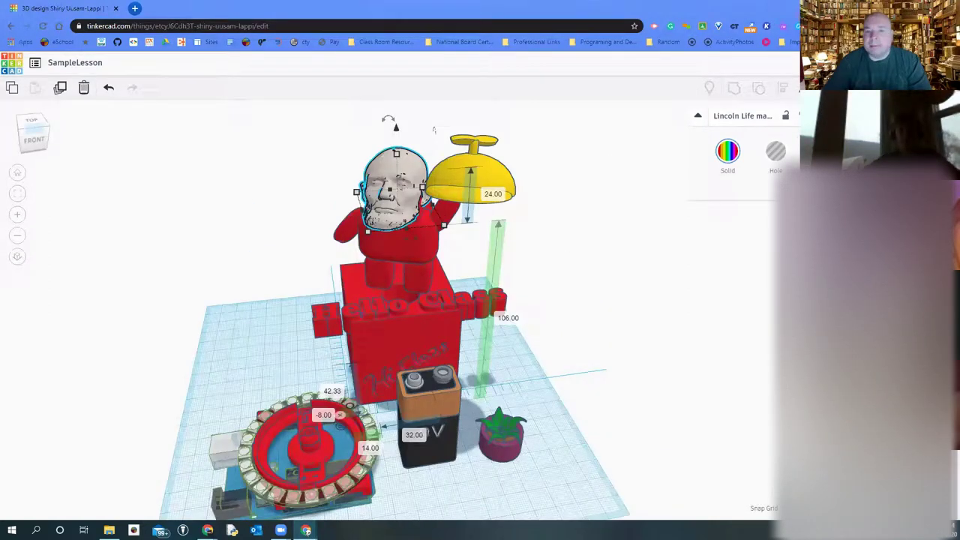
{"action": "right_click_drag", "start_coordinate": [611, 163], "coordinate": [604, 163]}
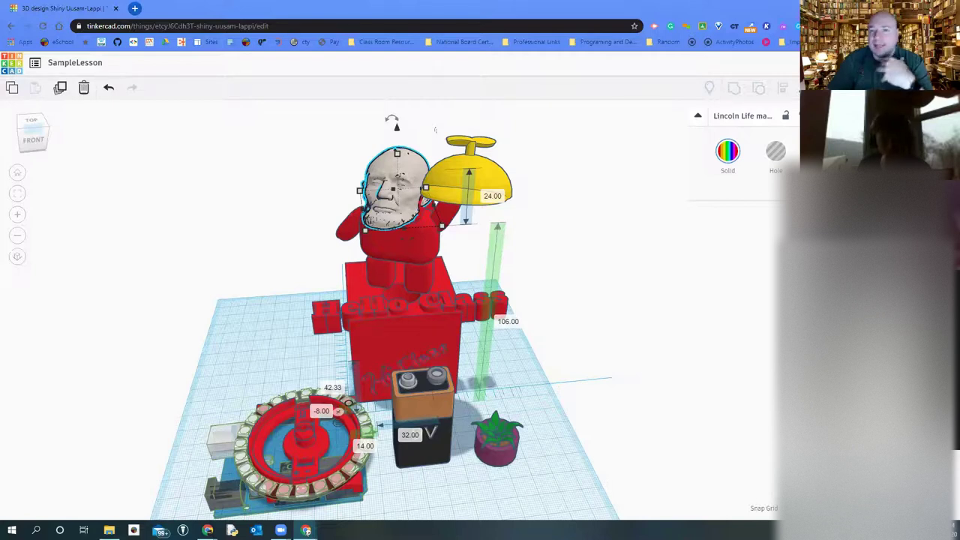
- Review the export file formats and the 3D printing services, with everything in the design included, and leave without exporting
{"action": "left_click", "coordinate": [890, 88]}
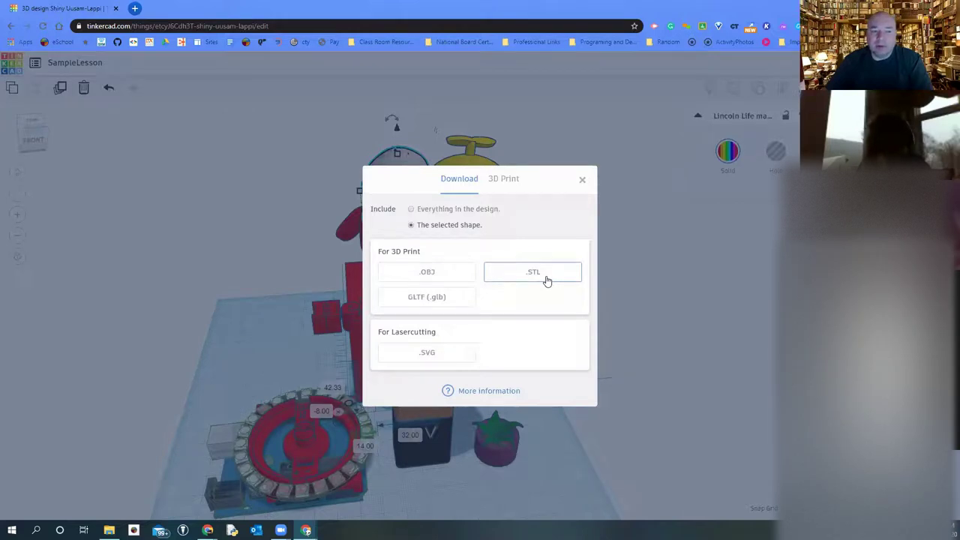
{"action": "left_click", "coordinate": [504, 179]}
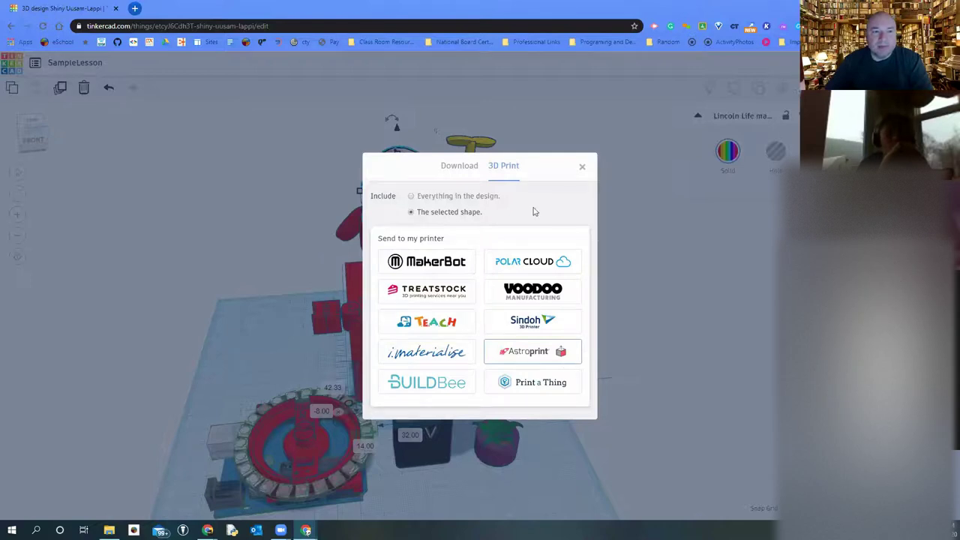
{"action": "left_click", "coordinate": [488, 198]}
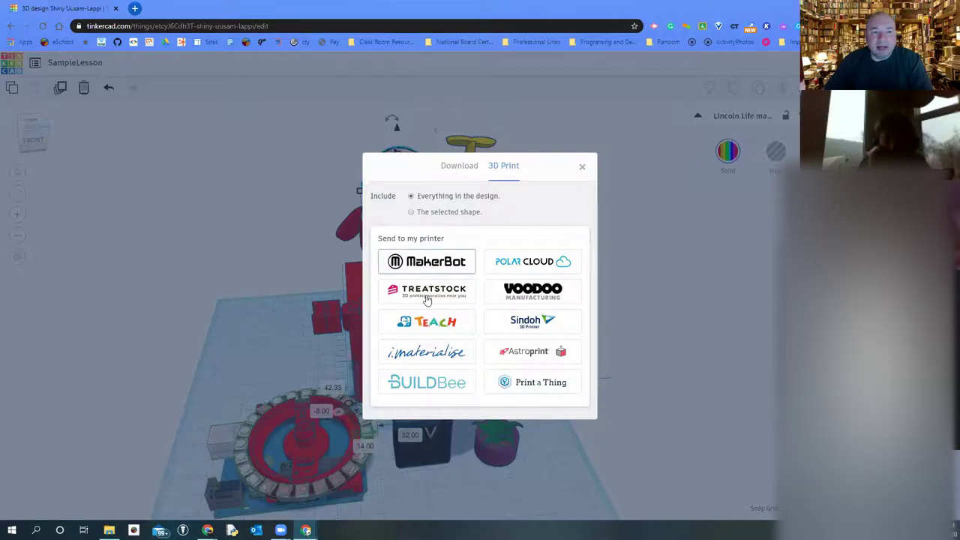
{"action": "left_click", "coordinate": [583, 169]}
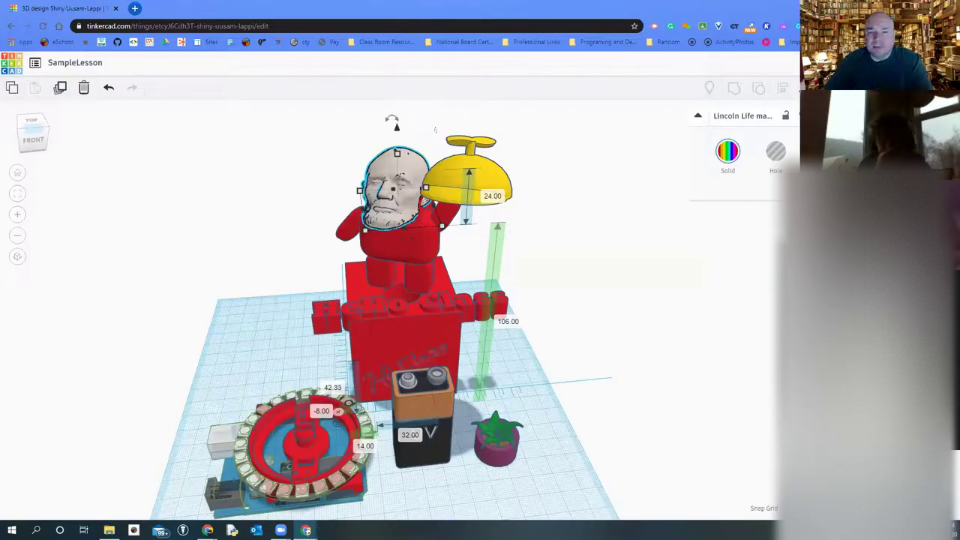
- Review the options for sending the design, from picture download and Fusion 360 to 3D communities and inviting people
{"action": "left_click", "coordinate": [931, 88]}
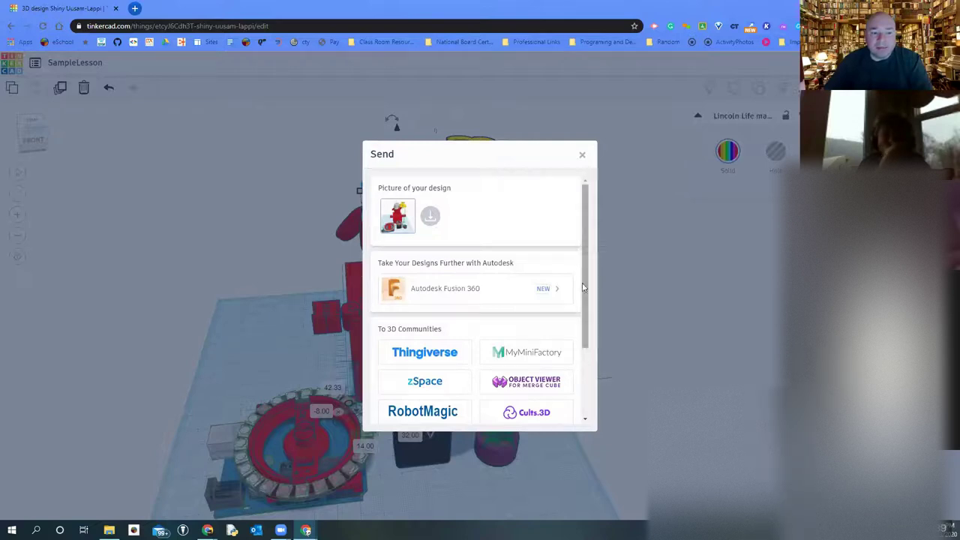
{"action": "scroll", "coordinate": [583, 287], "scroll_direction": "down", "scroll_amount": 1}
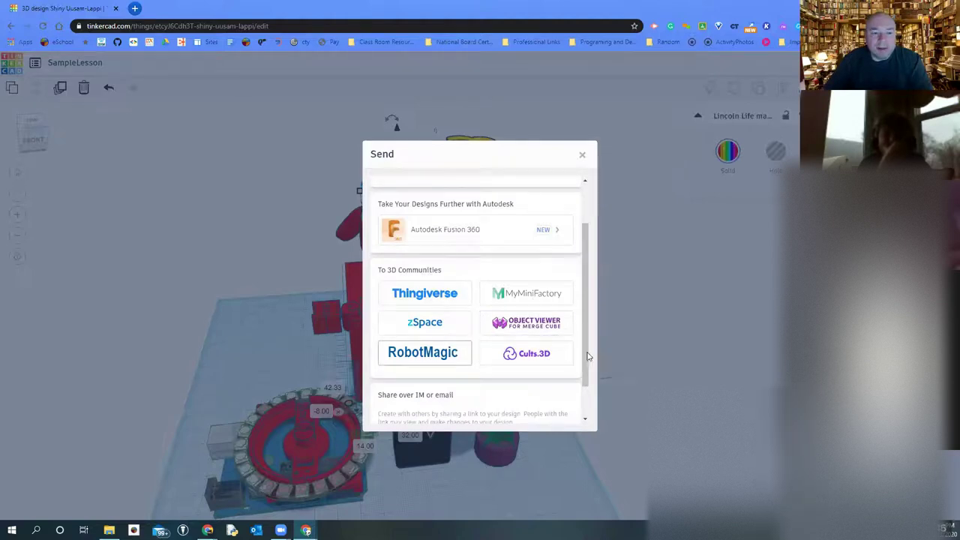
{"action": "scroll", "coordinate": [584, 387], "scroll_direction": "down", "scroll_amount": 1}
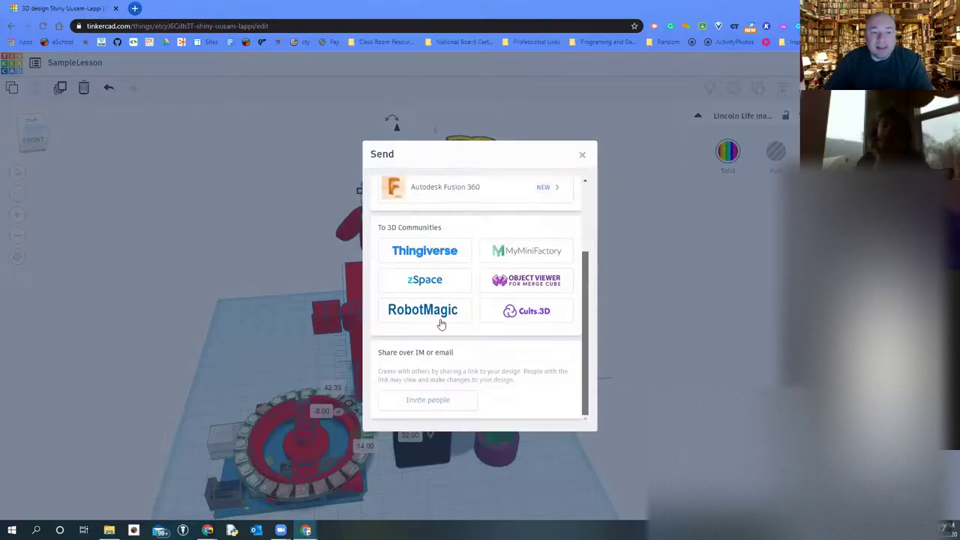
{"action": "scroll", "coordinate": [437, 318], "scroll_direction": "up", "scroll_amount": 1}
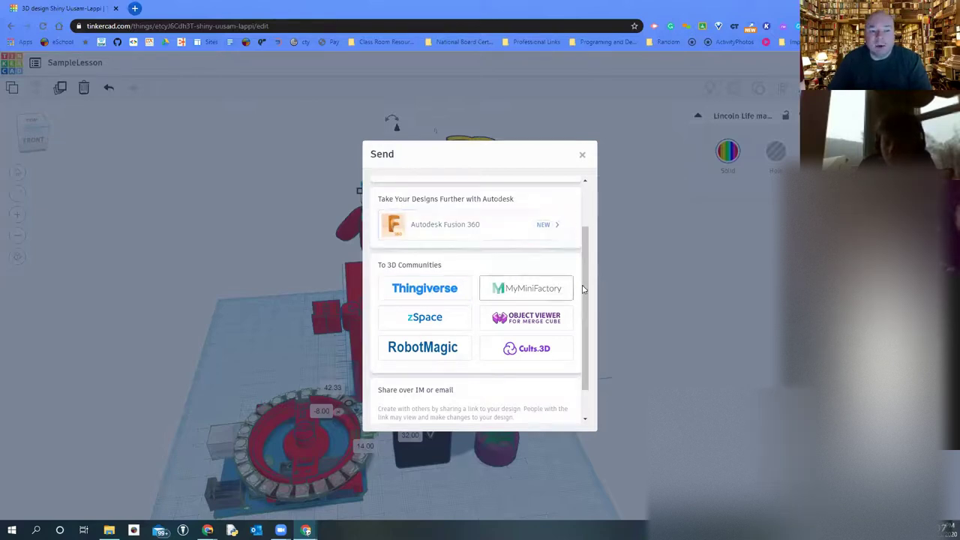
{"action": "left_click_drag", "start_coordinate": [586, 289], "coordinate": [581, 229]}
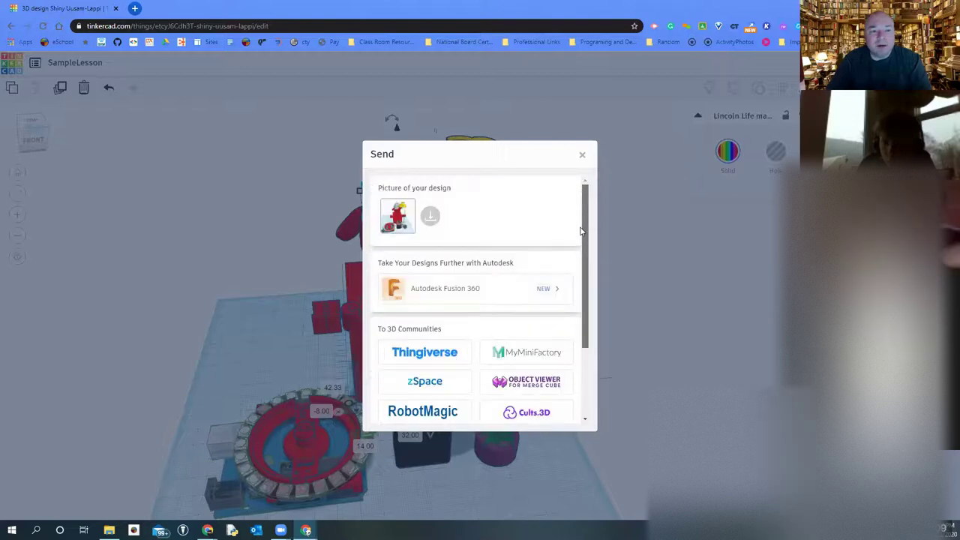
{"action": "left_click", "coordinate": [582, 156]}
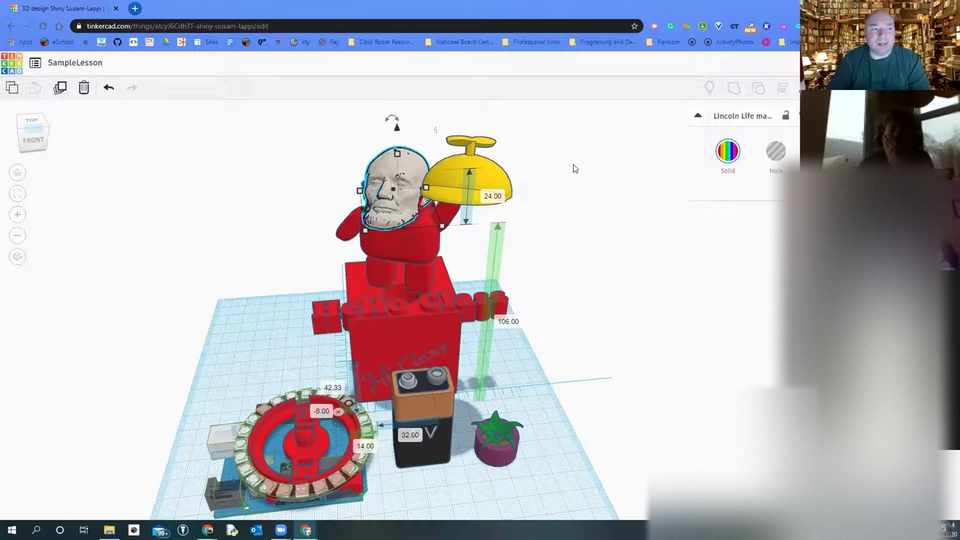
- Return to the dashboard, open the yellow 2018 body-scan design for editing and show the figure close up
{"action": "left_click", "coordinate": [13, 66]}
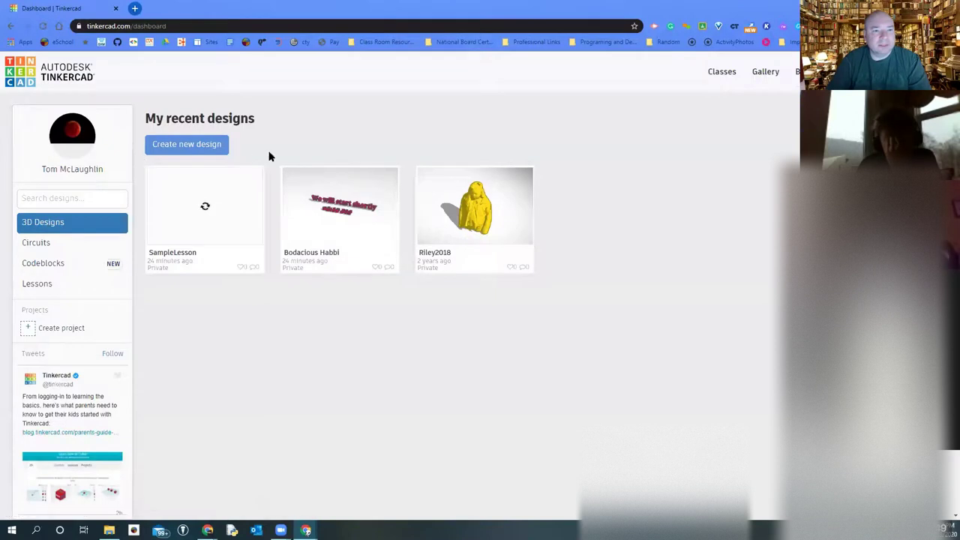
{"action": "left_click", "coordinate": [474, 196]}
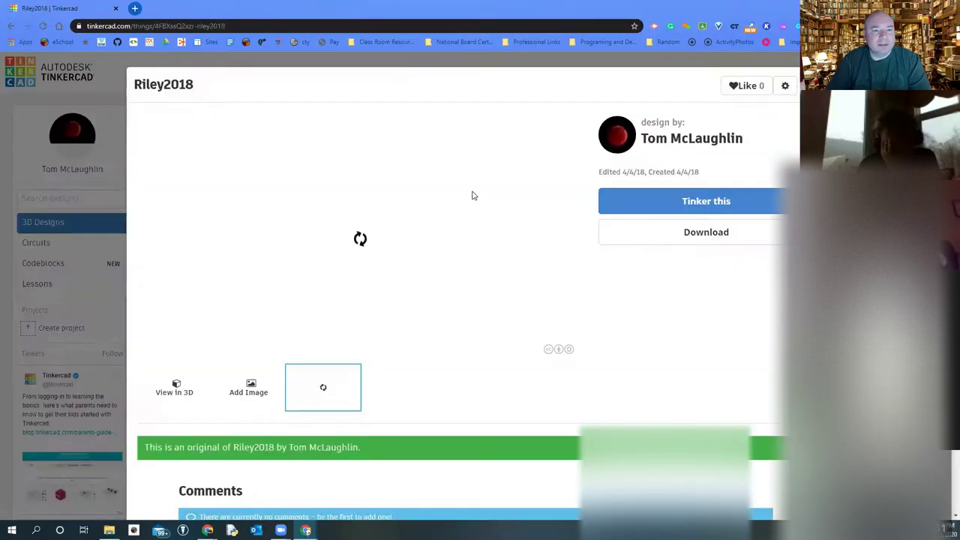
{"action": "left_click", "coordinate": [701, 202]}
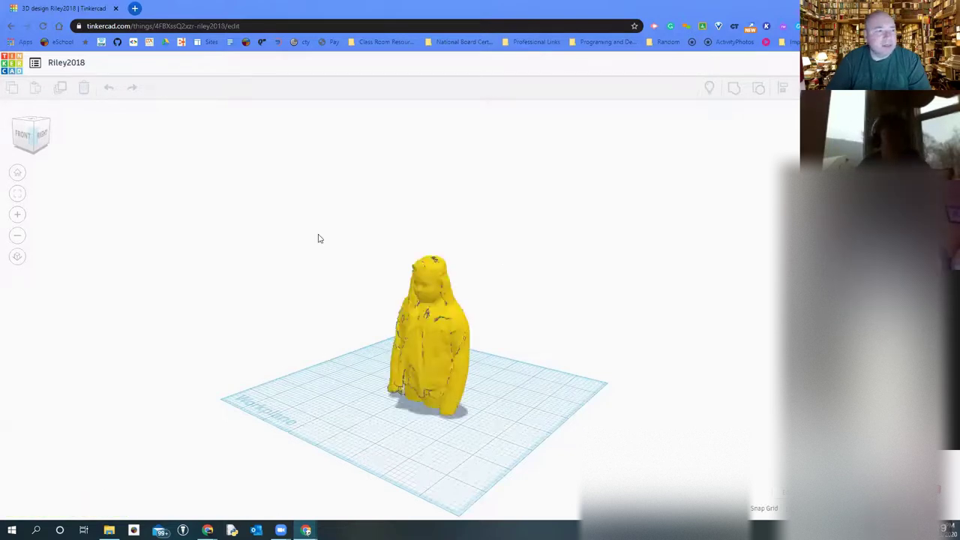
{"action": "left_click", "coordinate": [20, 216]}
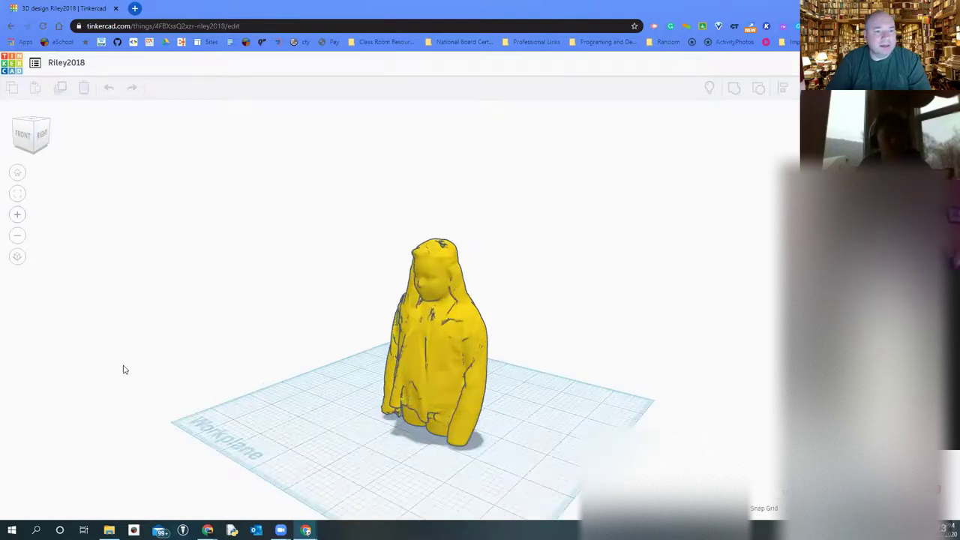
{"action": "scroll", "coordinate": [125, 370], "scroll_direction": "up", "scroll_amount": 3}
{"action": "scroll", "coordinate": [195, 431], "scroll_direction": "up", "scroll_amount": 2}
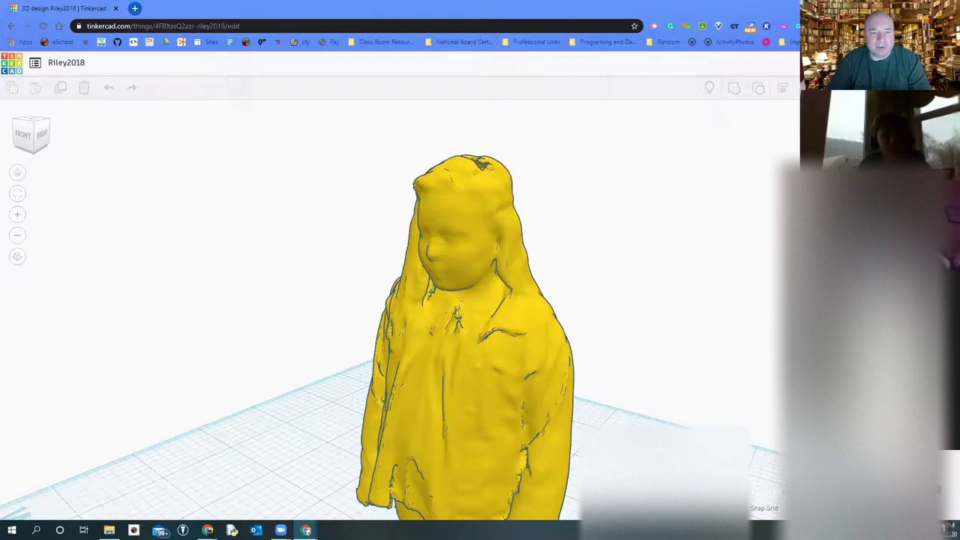
- Place a blue sphere on the workplane beside the yellow figure and check it from several sides
{"action": "left_click_drag", "start_coordinate": [884, 259], "coordinate": [651, 402]}
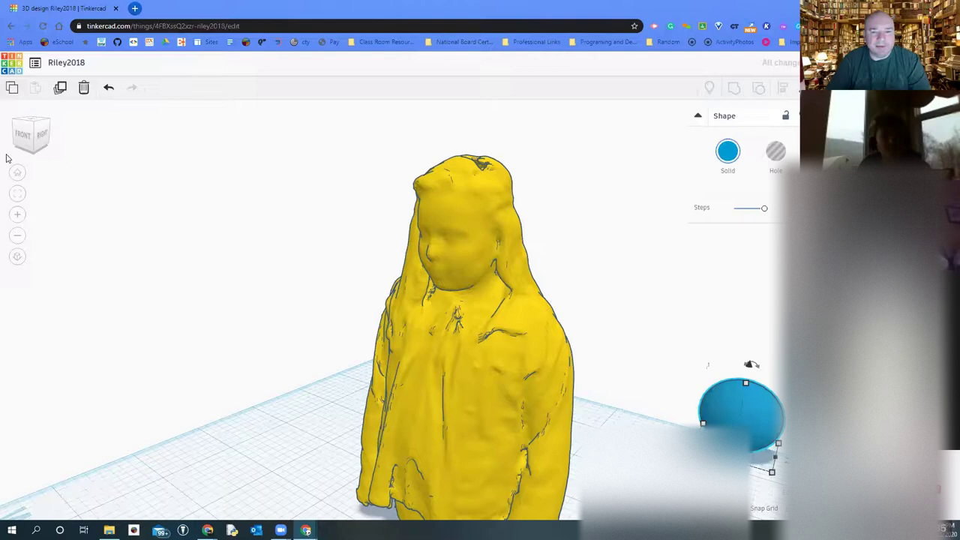
{"action": "left_click", "coordinate": [43, 139]}
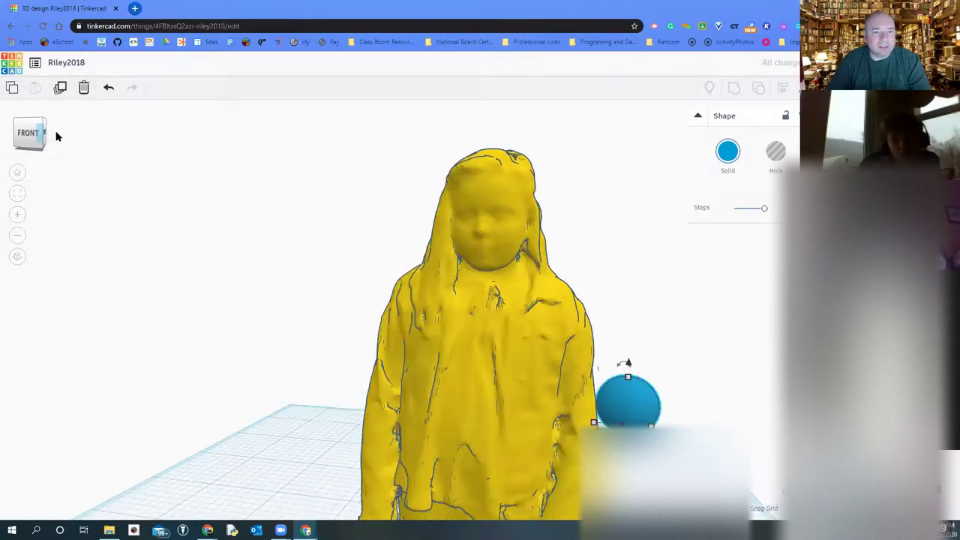
{"action": "left_click_drag", "start_coordinate": [44, 139], "coordinate": [64, 141]}
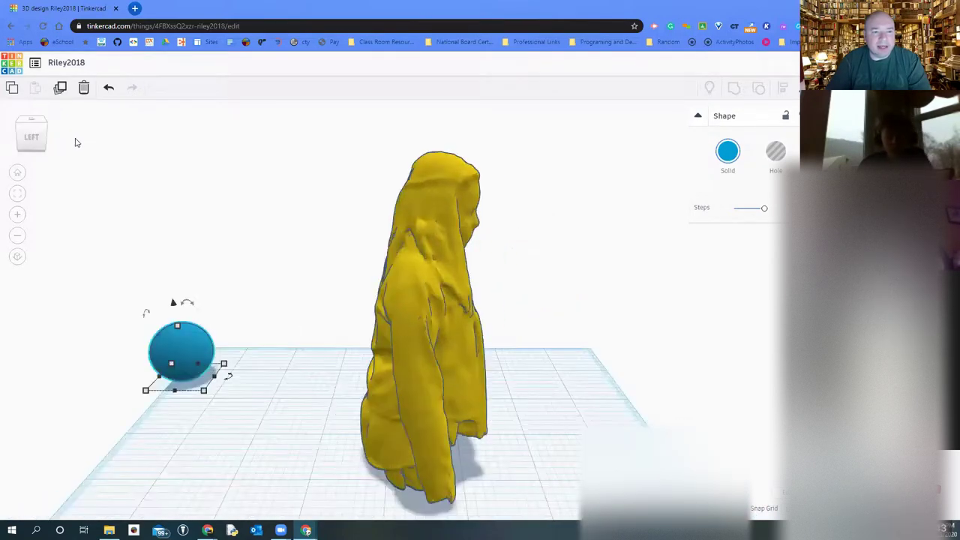
{"action": "left_click_drag", "start_coordinate": [86, 141], "coordinate": [140, 138]}
{"action": "right_click_drag", "start_coordinate": [152, 133], "coordinate": [127, 138]}
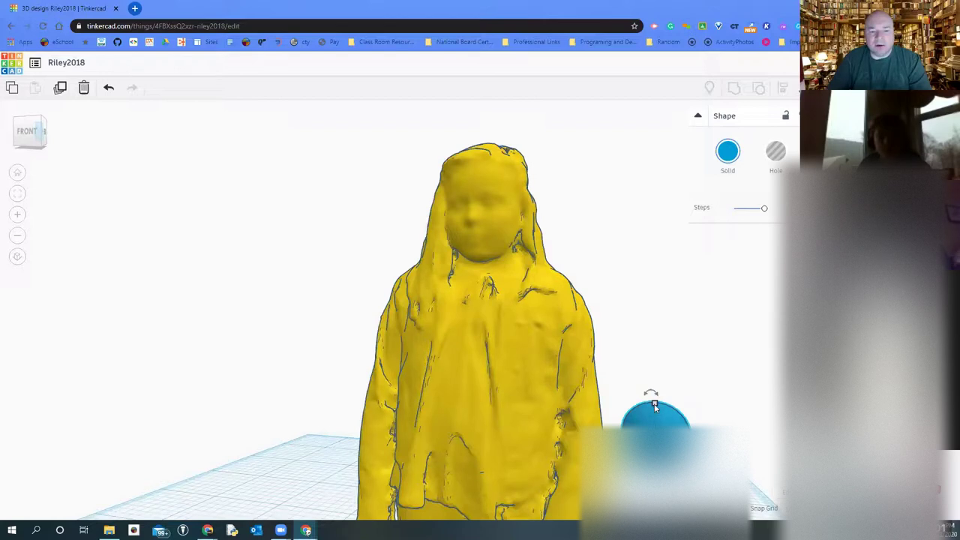
- Flatten the blue sphere and move it across the workplane to the opposite side of the yellow figure
{"action": "left_click_drag", "start_coordinate": [654, 403], "coordinate": [664, 420]}
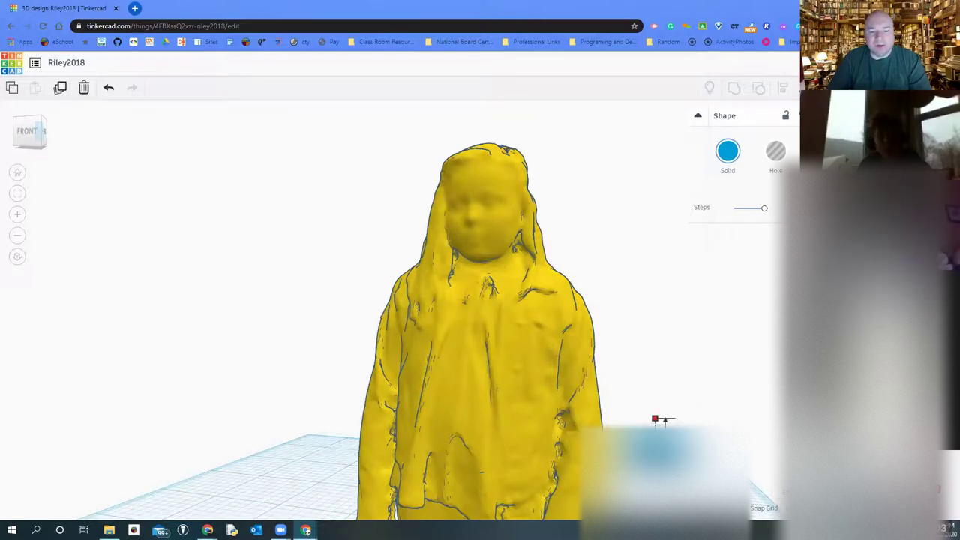
{"action": "left_click_drag", "start_coordinate": [652, 435], "coordinate": [658, 457]}
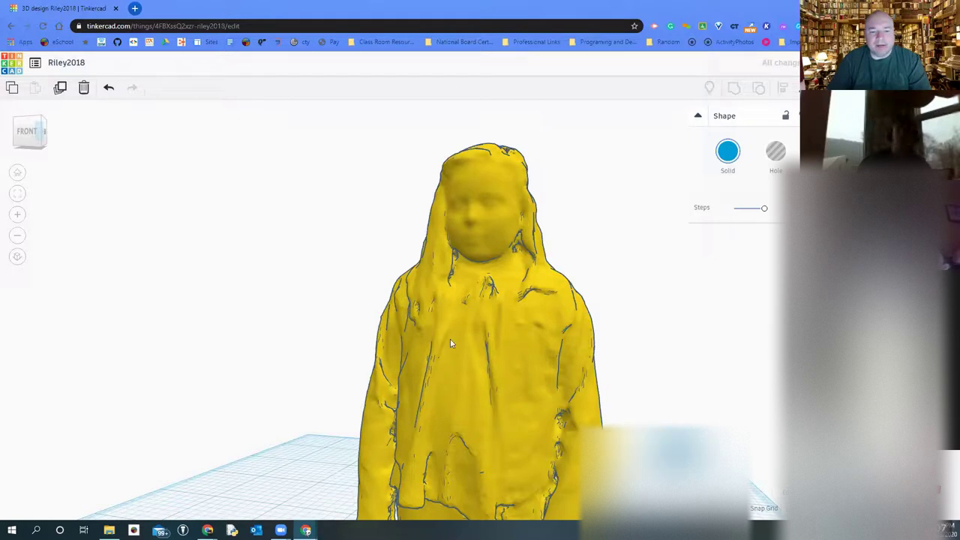
{"action": "left_click_drag", "start_coordinate": [450, 342], "coordinate": [451, 379]}
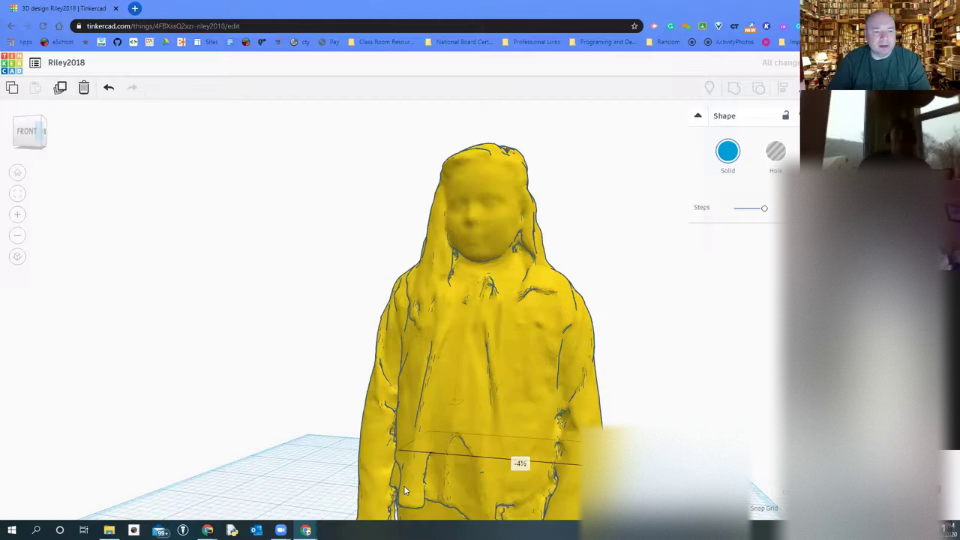
{"action": "left_click_drag", "start_coordinate": [312, 474], "coordinate": [330, 454]}
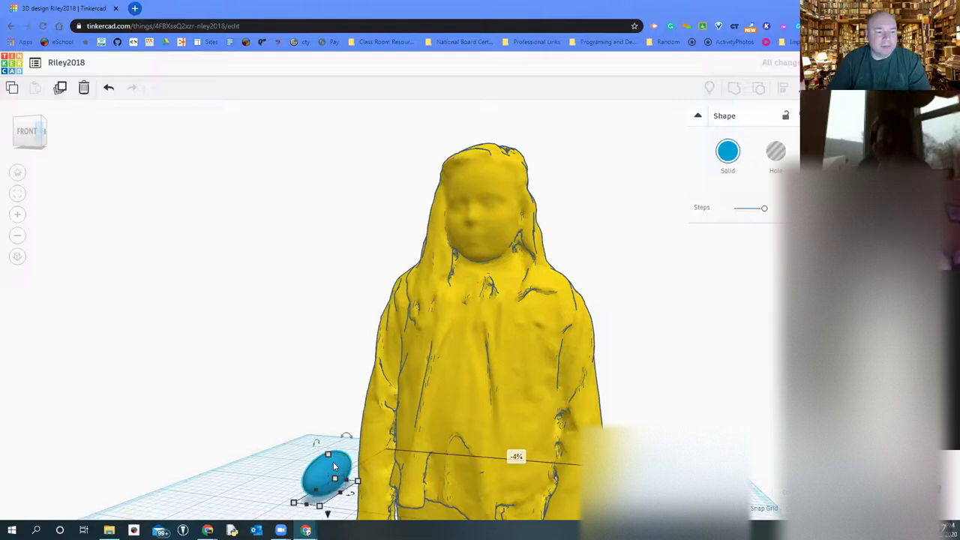
- Raise the flattened blue sphere off the workplane to head height and shift it beside the figure's head
{"action": "left_click_drag", "start_coordinate": [402, 307], "coordinate": [402, 308]}
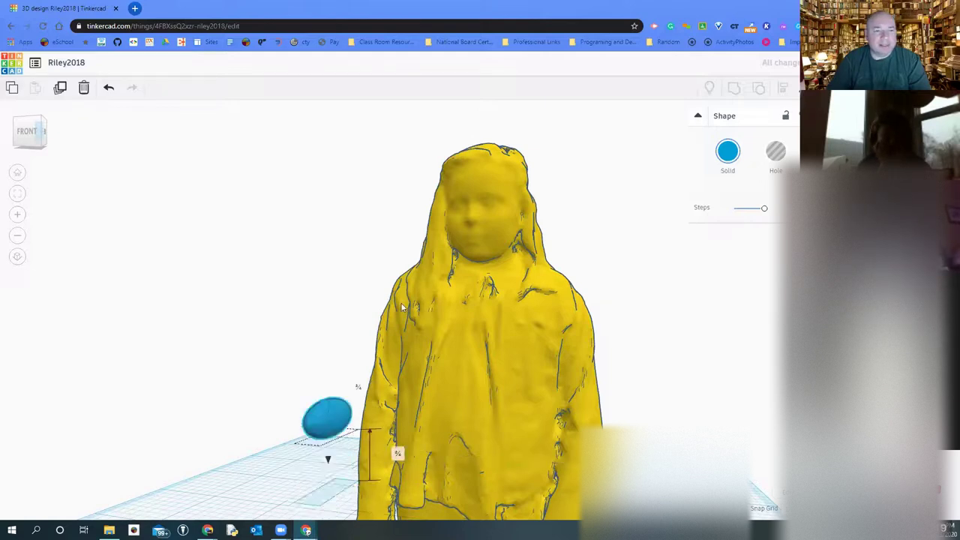
{"action": "key", "text": "ctrl+Up"}
{"action": "key", "text": "ctrl+Up"}
{"action": "key", "text": "ctrl+Up"}
{"action": "key", "text": "ctrl+Up"}
{"action": "key", "text": "ctrl+Up"}
{"action": "key", "text": "ctrl+Up"}
{"action": "left_click", "coordinate": [341, 234]}
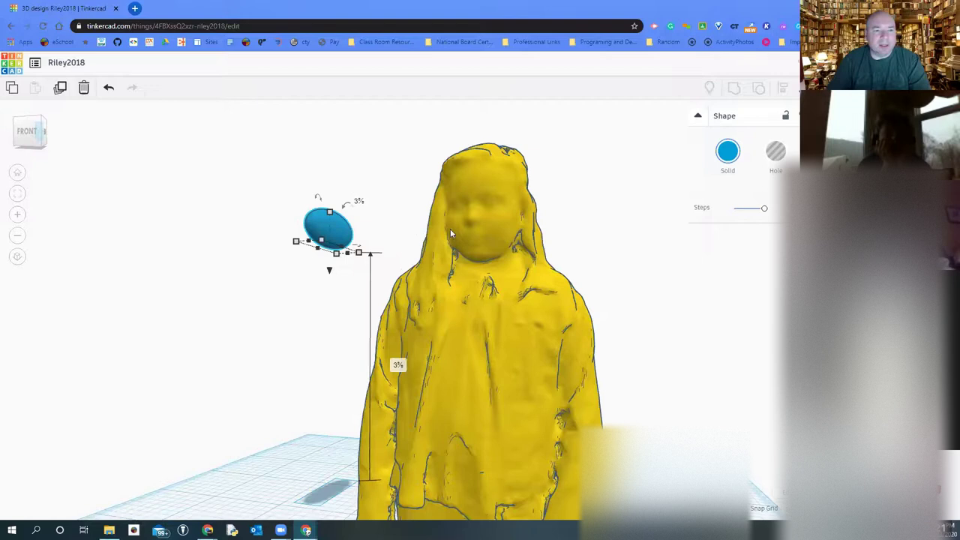
{"action": "left_click_drag", "start_coordinate": [399, 248], "coordinate": [380, 256]}
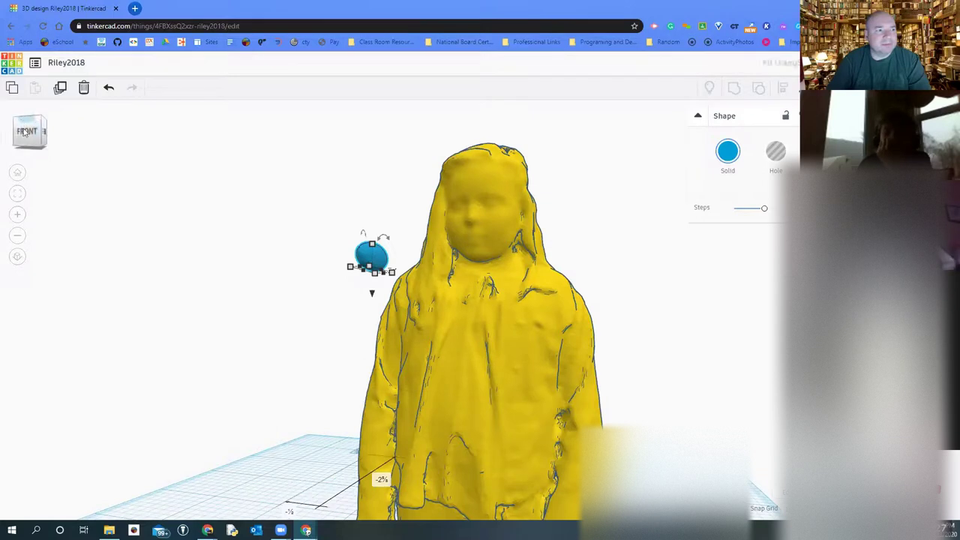
- Reposition the blue shape in front of the figure's face from above, make it narrower, and check it close up from the front
{"action": "right_click_drag", "start_coordinate": [174, 144], "coordinate": [174, 144]}
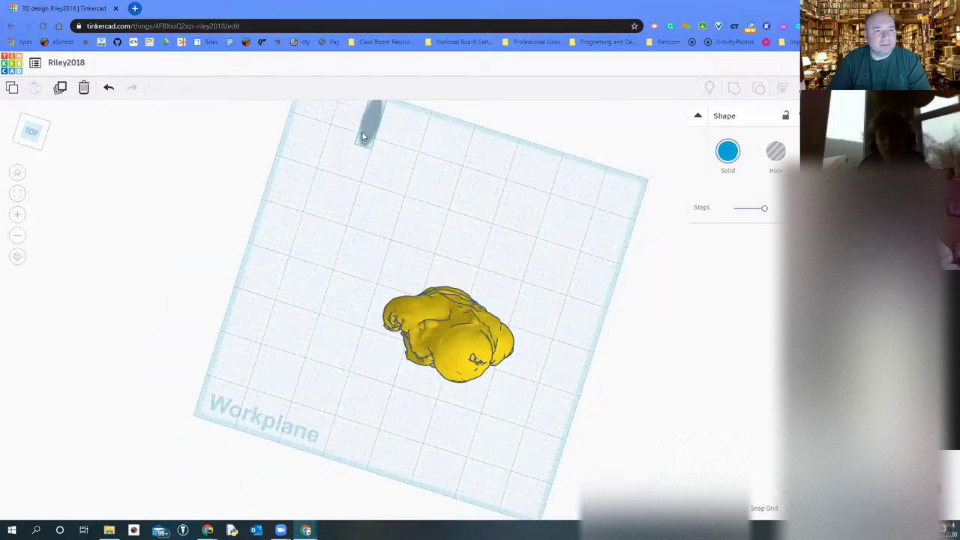
{"action": "scroll", "coordinate": [386, 169], "scroll_direction": "down", "scroll_amount": 3}
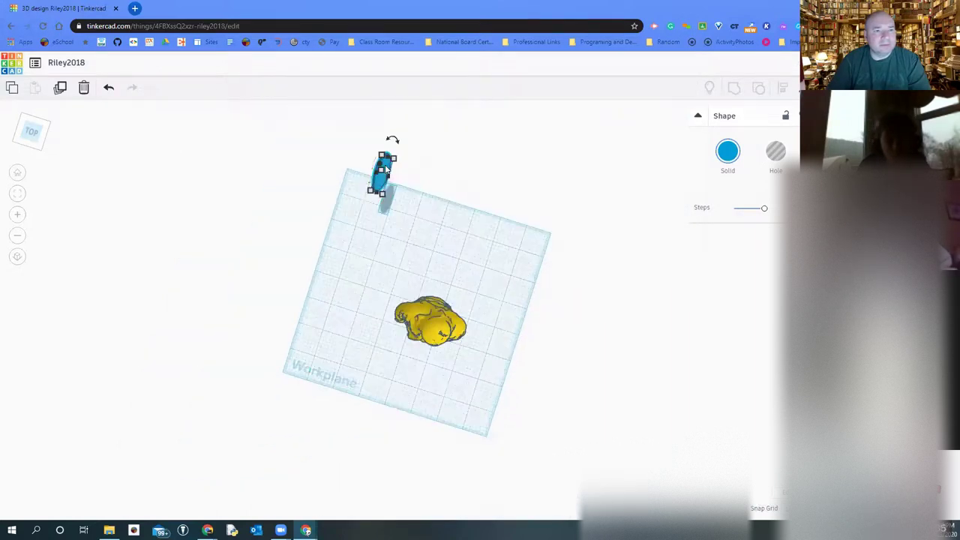
{"action": "left_click_drag", "start_coordinate": [385, 168], "coordinate": [424, 338]}
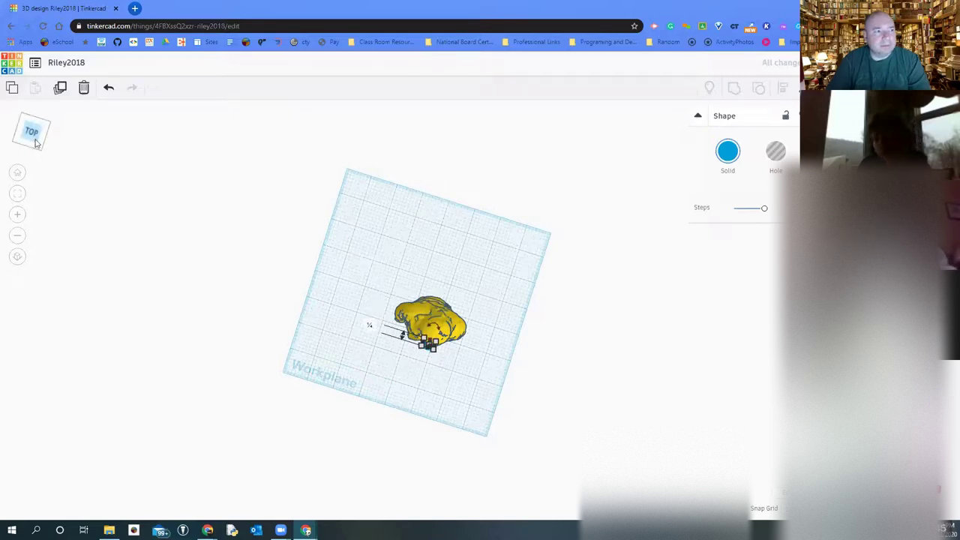
{"action": "left_click", "coordinate": [36, 143]}
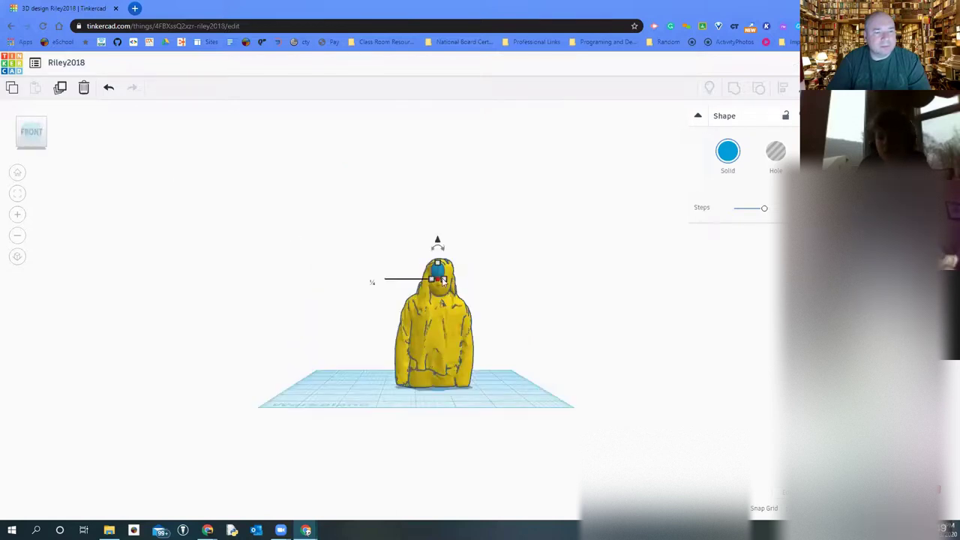
{"action": "left_click", "coordinate": [15, 215]}
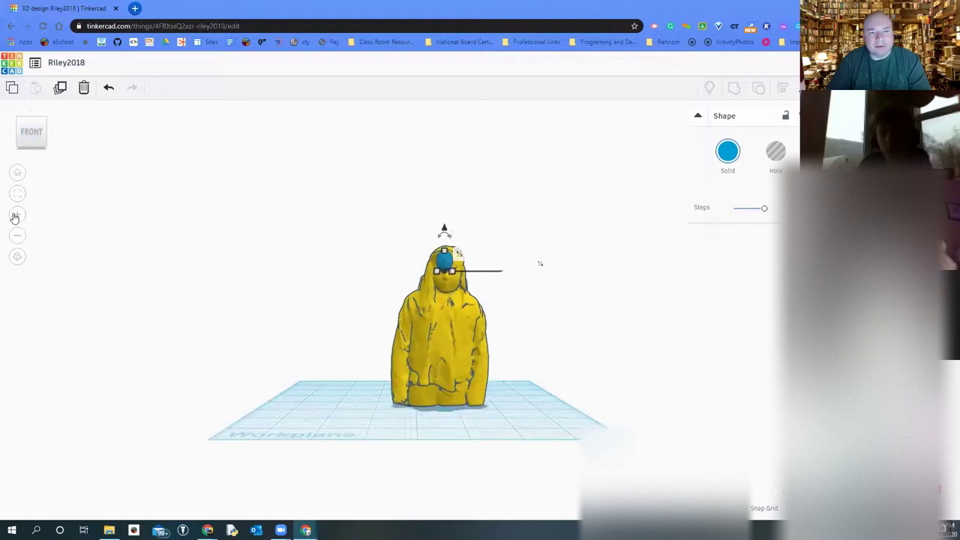
{"action": "left_click", "coordinate": [16, 215]}
{"action": "left_click", "coordinate": [16, 215]}
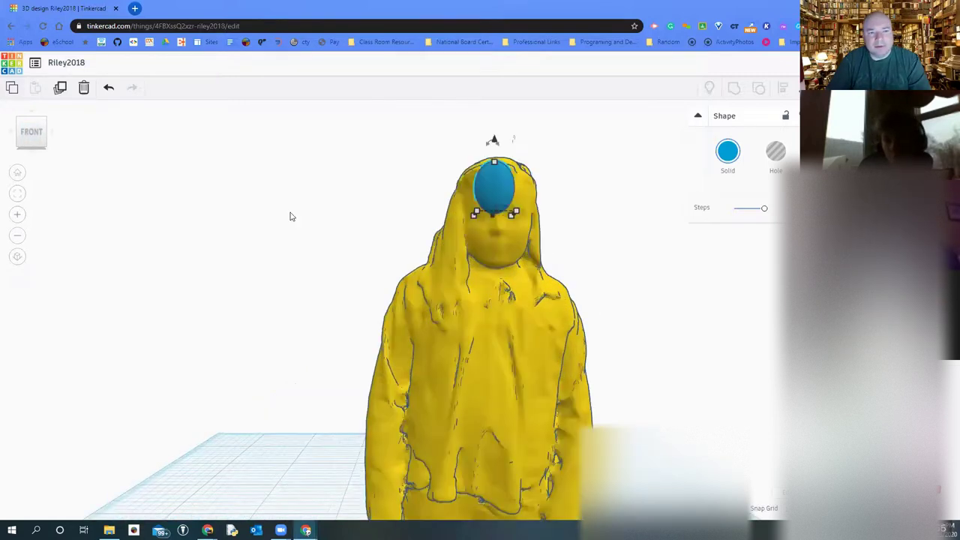
- Reduce the blue shape's height and width to make a small ball above the figure's eye
{"action": "scroll", "coordinate": [507, 165], "scroll_direction": "up", "scroll_amount": 1}
{"action": "left_click_drag", "start_coordinate": [510, 176], "coordinate": [509, 178]}
{"action": "key", "text": "Left"}
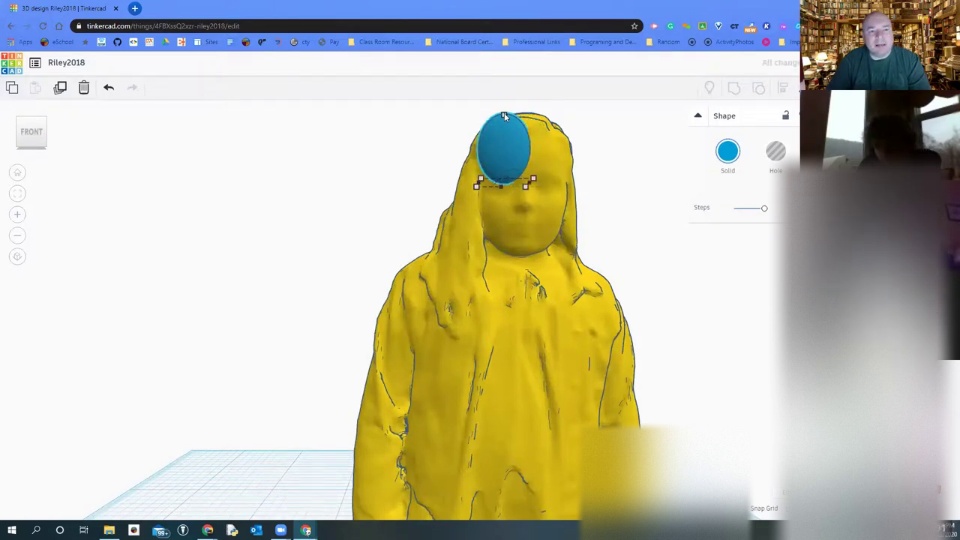
{"action": "left_click_drag", "start_coordinate": [506, 115], "coordinate": [504, 148]}
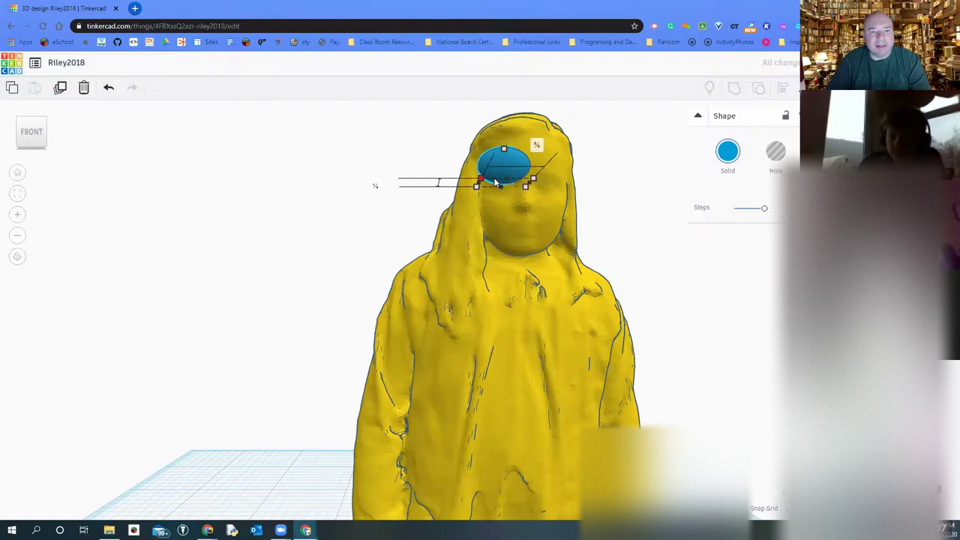
{"action": "left_click_drag", "start_coordinate": [495, 182], "coordinate": [516, 173]}
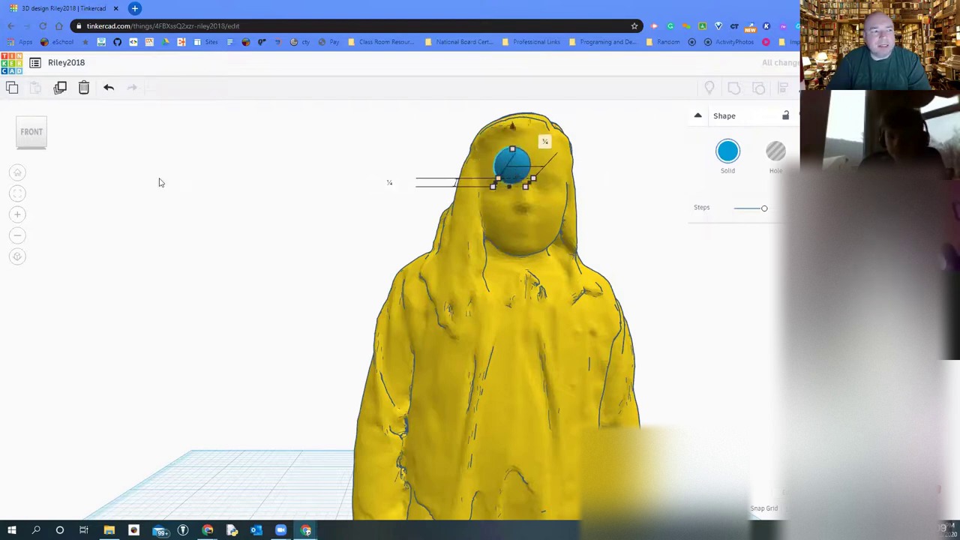
- Try to shift the blue ball against the face from a side view, and undo the last move
{"action": "left_click", "coordinate": [58, 138]}
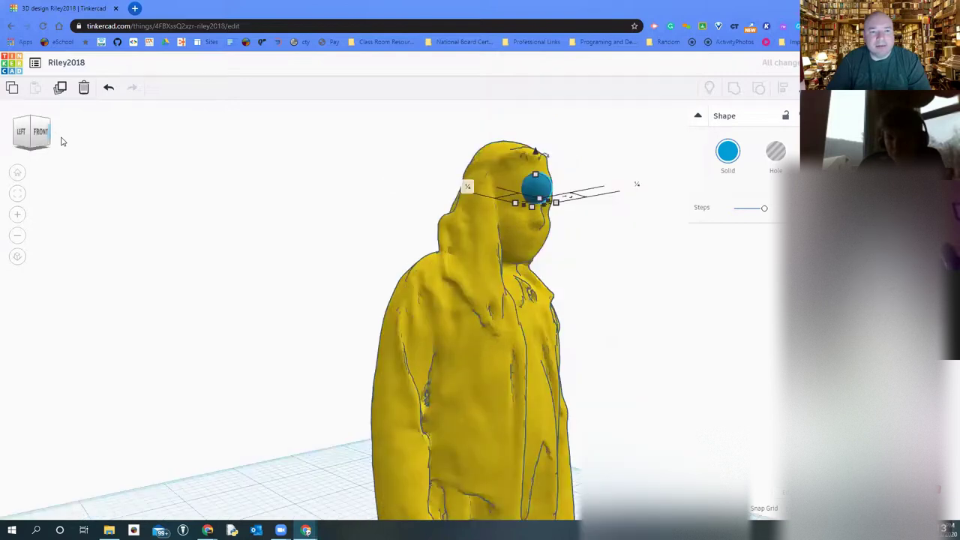
{"action": "left_click", "coordinate": [62, 141]}
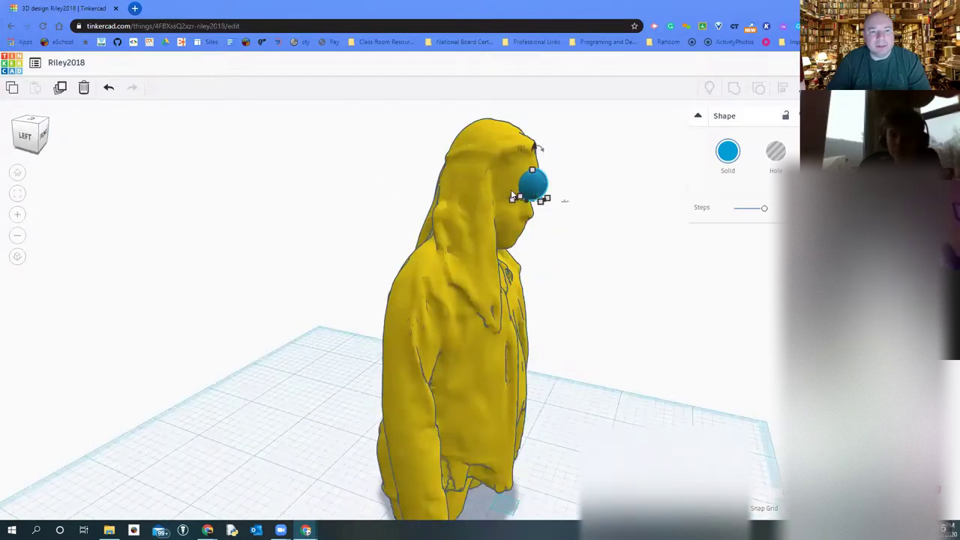
{"action": "scroll", "coordinate": [551, 187], "scroll_direction": "up", "scroll_amount": 5}
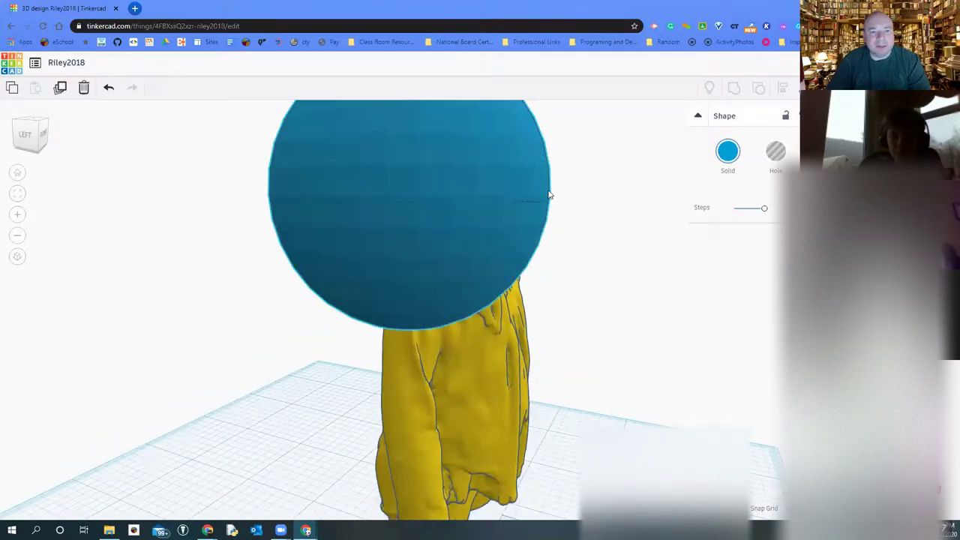
{"action": "scroll", "coordinate": [547, 189], "scroll_direction": "up", "scroll_amount": 3}
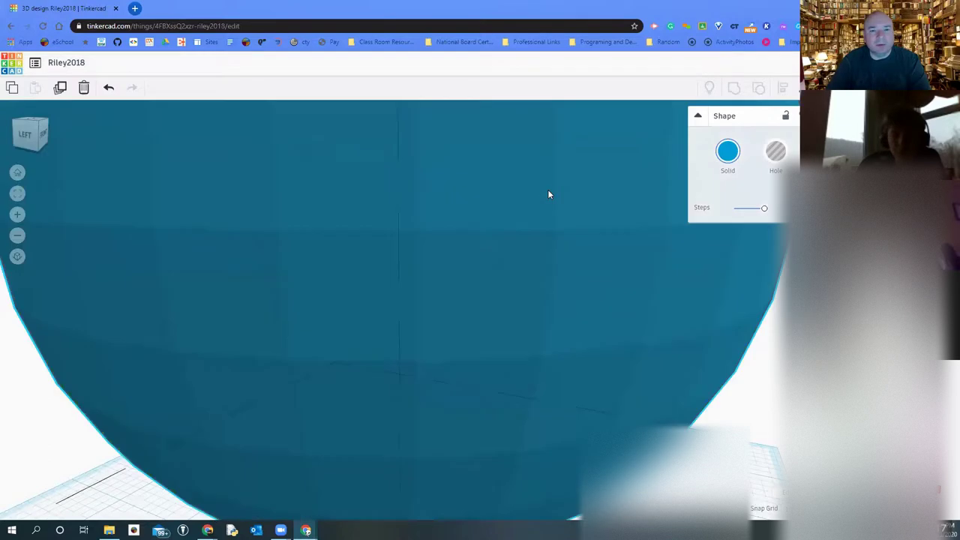
{"action": "left_click", "coordinate": [107, 89]}
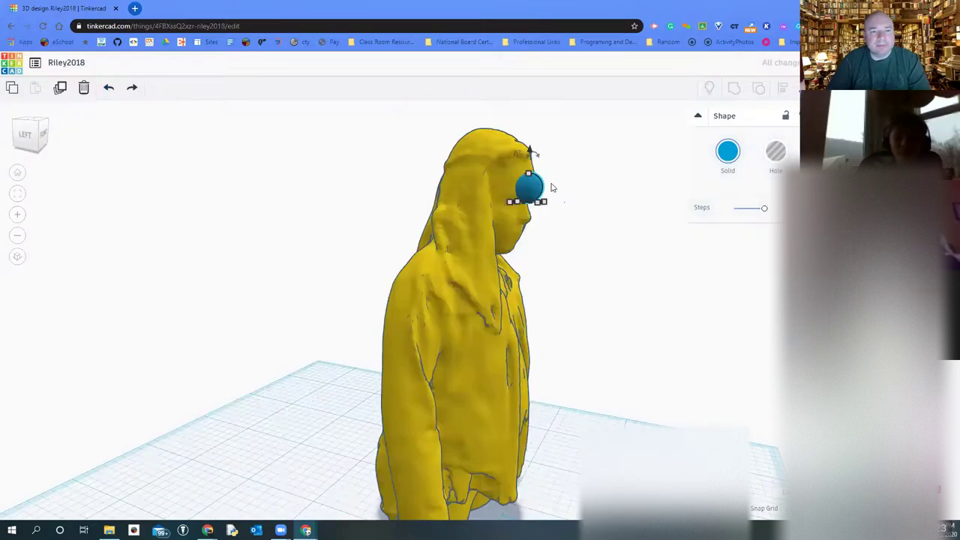
- Move the blue ball back toward the figure and sink it partly into the side of the head
{"action": "left_click_drag", "start_coordinate": [532, 189], "coordinate": [516, 188]}
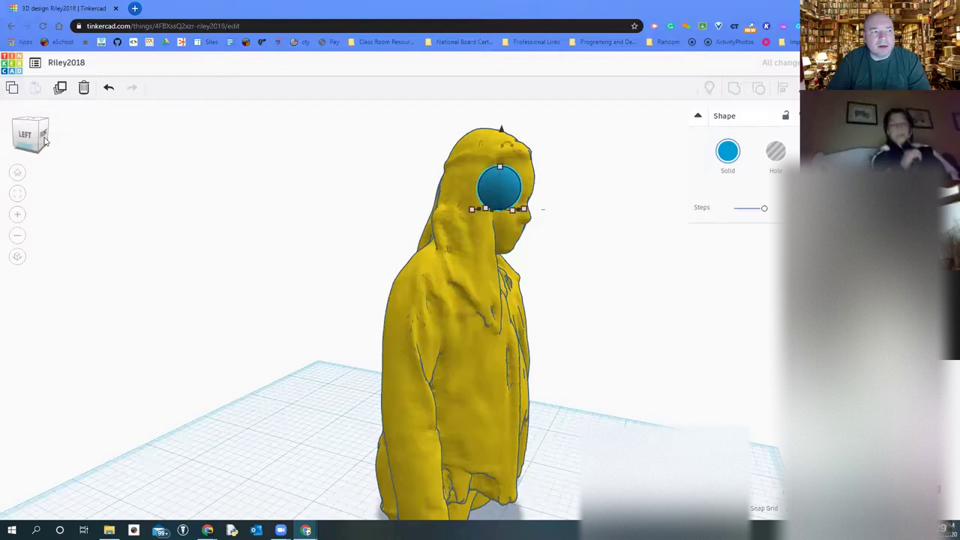
{"action": "left_click", "coordinate": [45, 140]}
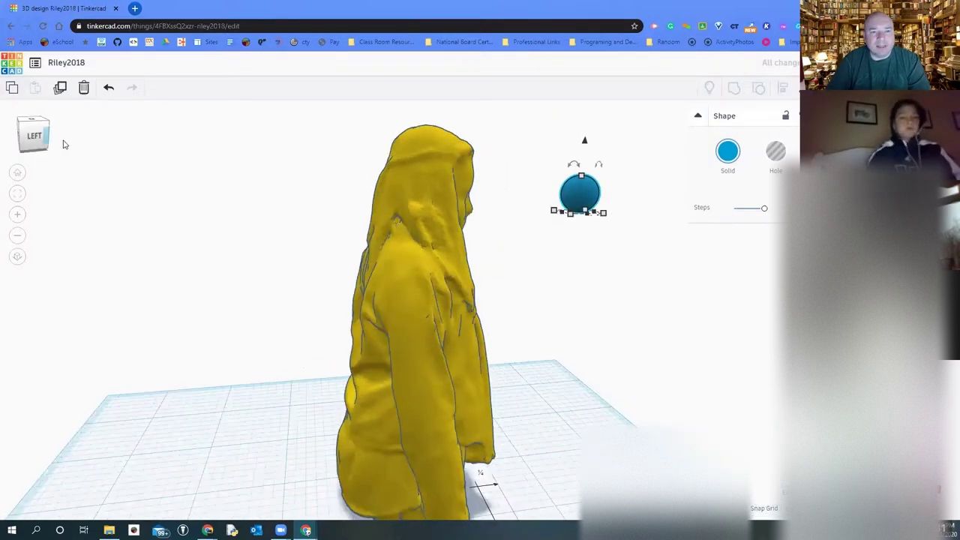
{"action": "left_click", "coordinate": [65, 144]}
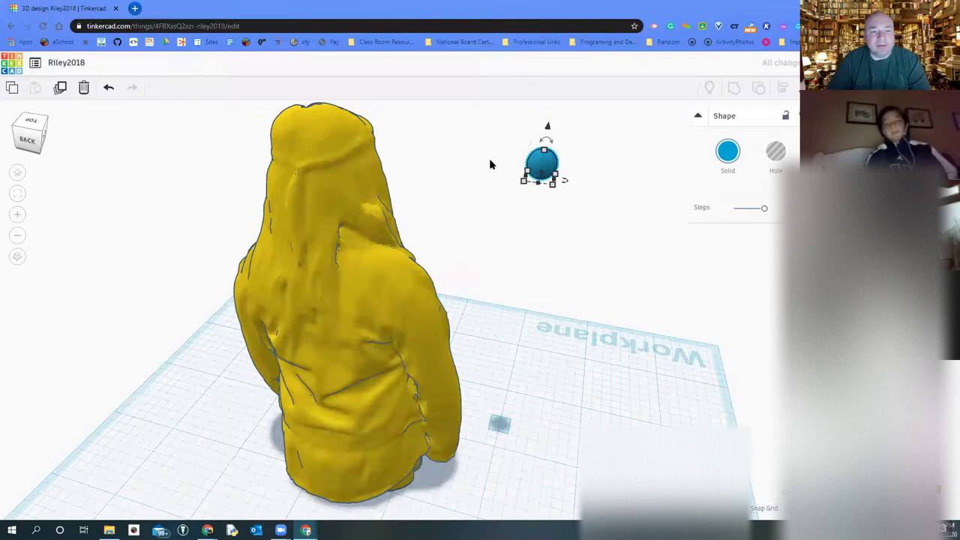
{"action": "right_click_drag", "start_coordinate": [435, 177], "coordinate": [437, 178]}
{"action": "left_click", "coordinate": [408, 182]}
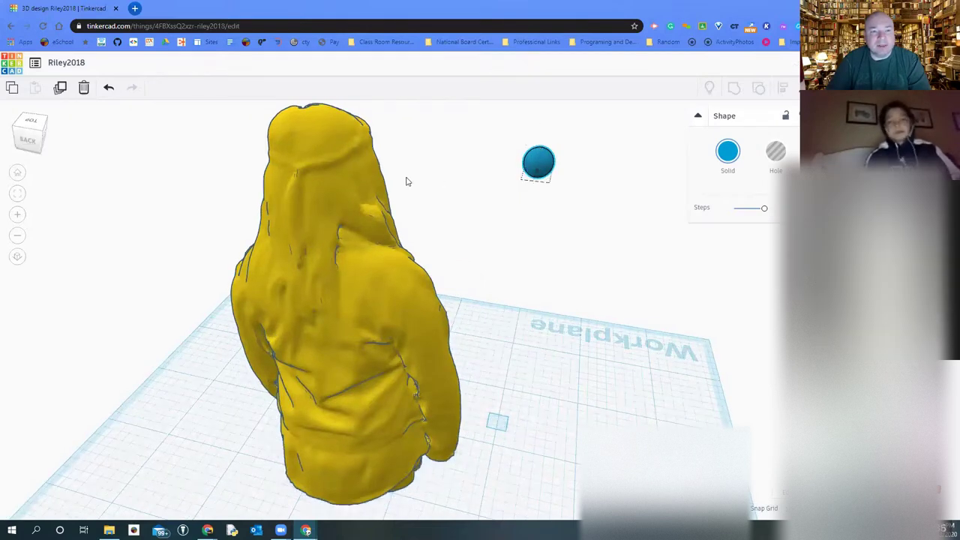
{"action": "left_click_drag", "start_coordinate": [538, 162], "coordinate": [353, 167]}
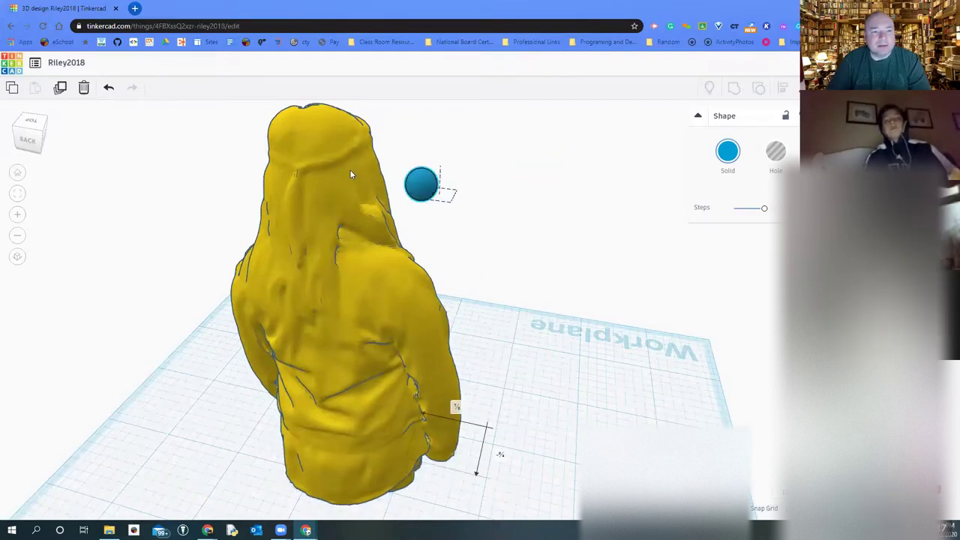
{"action": "key", "text": "ctrl+z"}
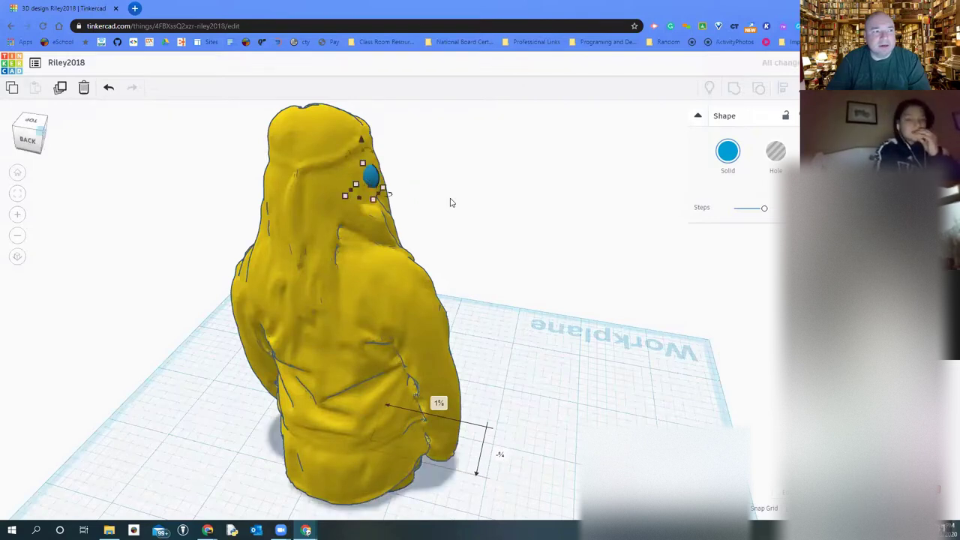
- Shift the blue ball through the head toward the face and reposition it beside the hair in the front view
{"action": "right_click_drag", "start_coordinate": [459, 197], "coordinate": [463, 197]}
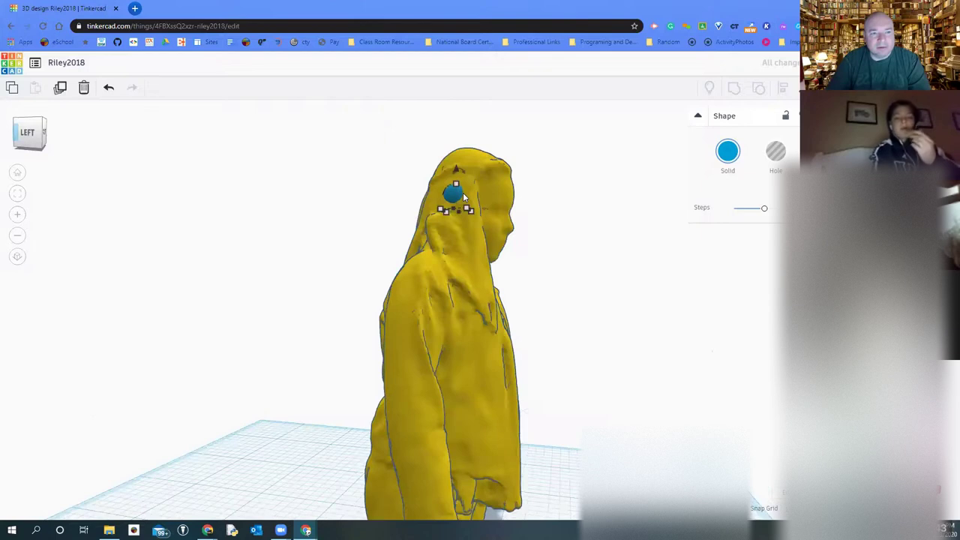
{"action": "key", "text": "Delete"}
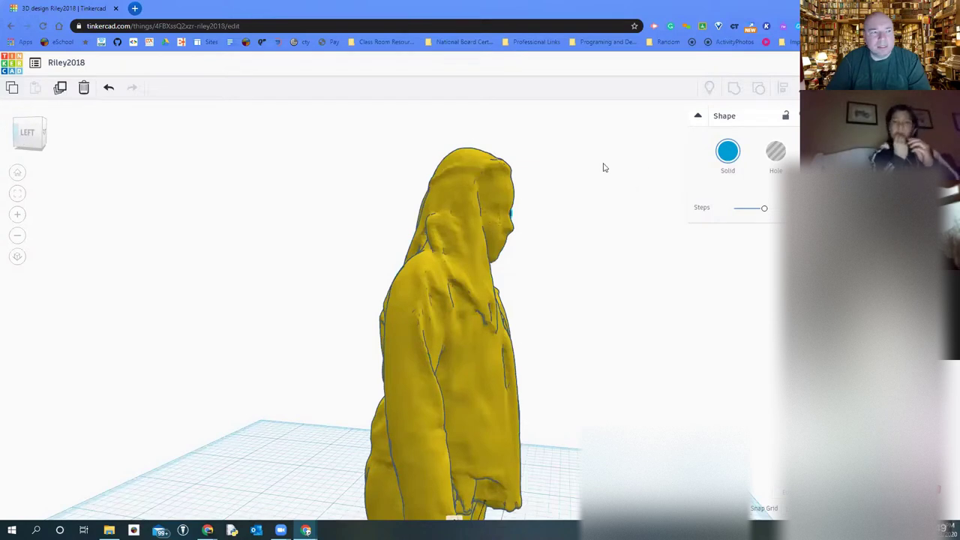
{"action": "key", "text": "ctrl+z"}
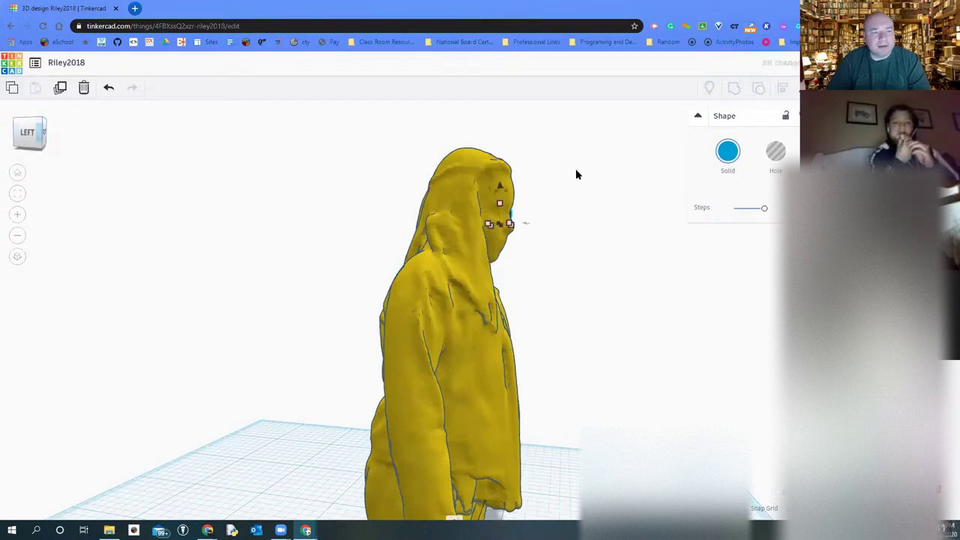
{"action": "right_click_drag", "start_coordinate": [576, 170], "coordinate": [549, 173]}
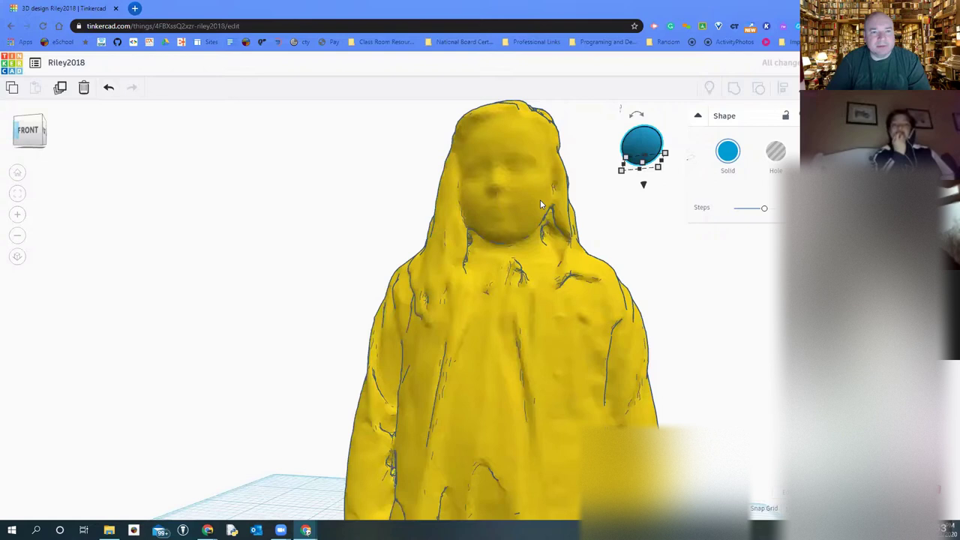
{"action": "left_click_drag", "start_coordinate": [643, 159], "coordinate": [444, 183]}
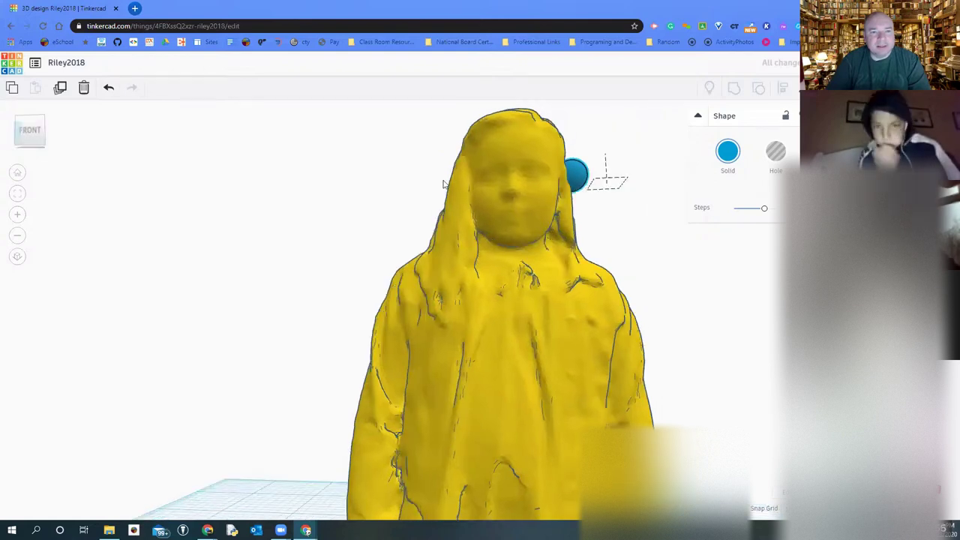
{"action": "key", "text": "Up"}
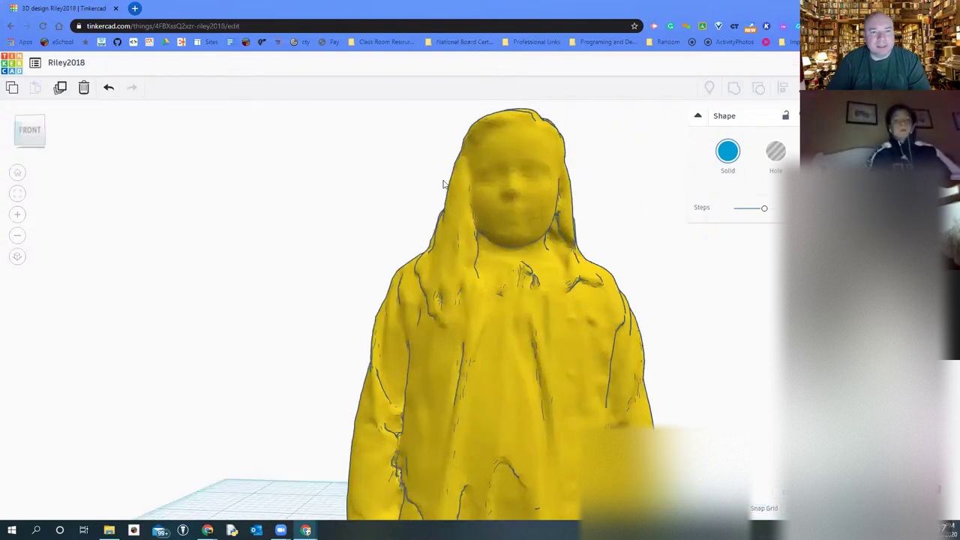
{"action": "left_click_drag", "start_coordinate": [444, 184], "coordinate": [444, 184]}
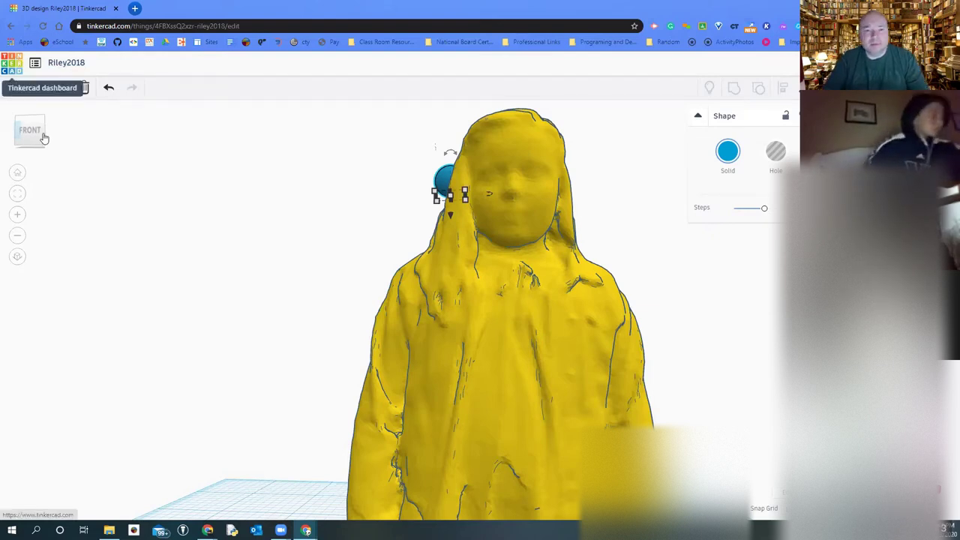
- Return to the dashboard and review the Circuits, Codeblocks and Lessons collections
{"action": "left_click", "coordinate": [12, 67]}
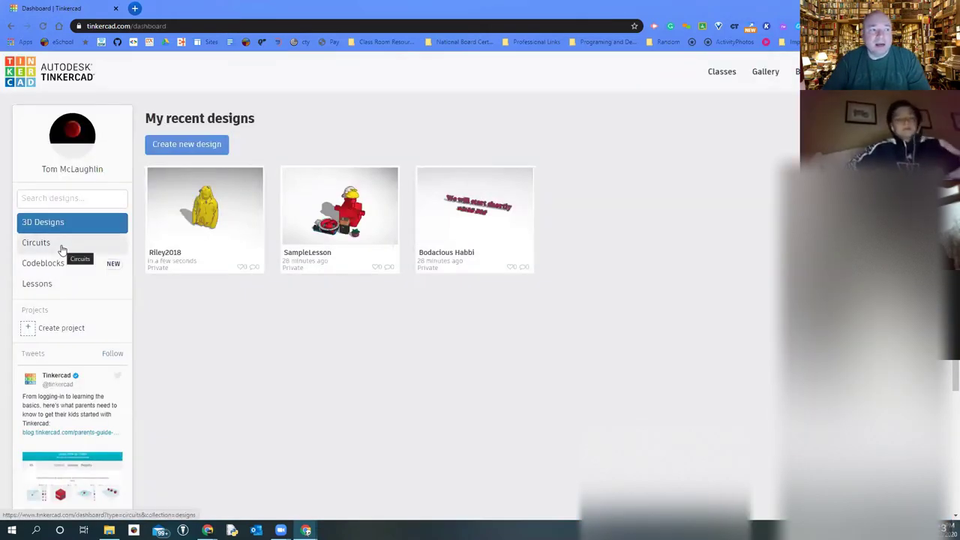
{"action": "left_click", "coordinate": [62, 250]}
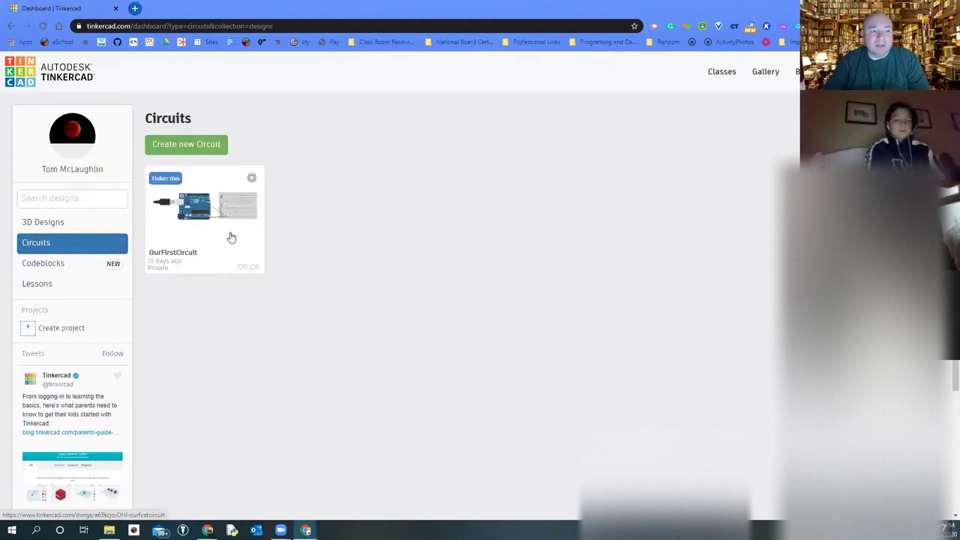
{"action": "left_click", "coordinate": [54, 270]}
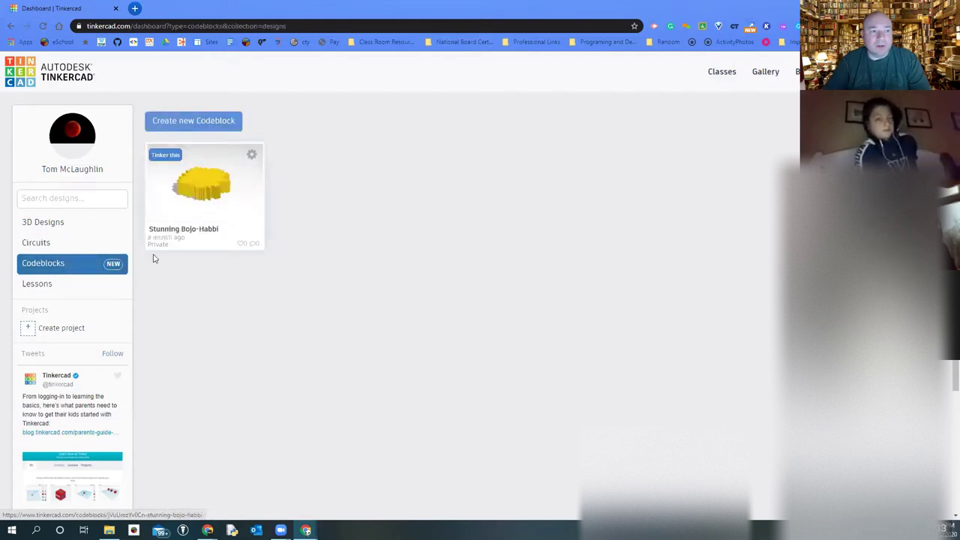
{"action": "left_click", "coordinate": [66, 293]}
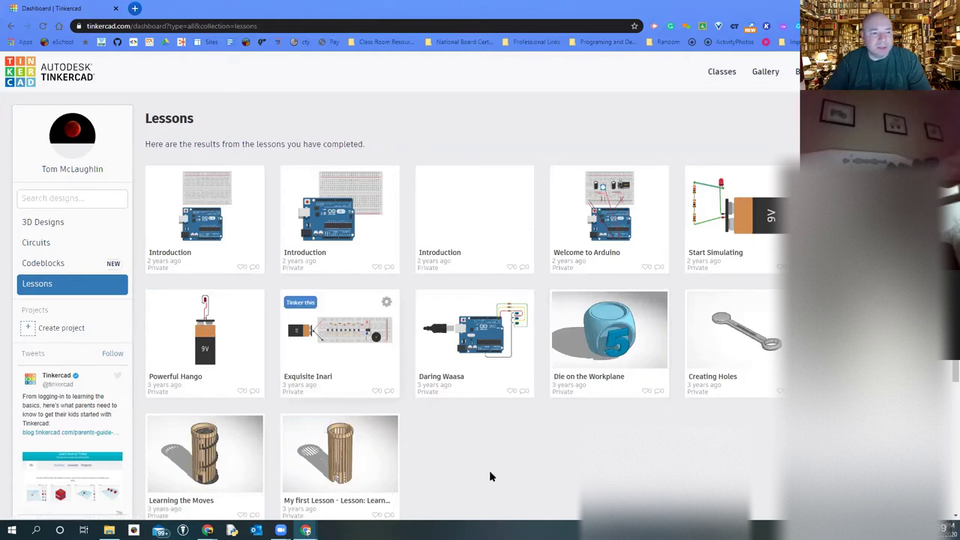
{"action": "scroll", "coordinate": [491, 477], "scroll_direction": "down", "scroll_amount": 3}
{"action": "scroll", "coordinate": [489, 470], "scroll_direction": "up", "scroll_amount": 3}
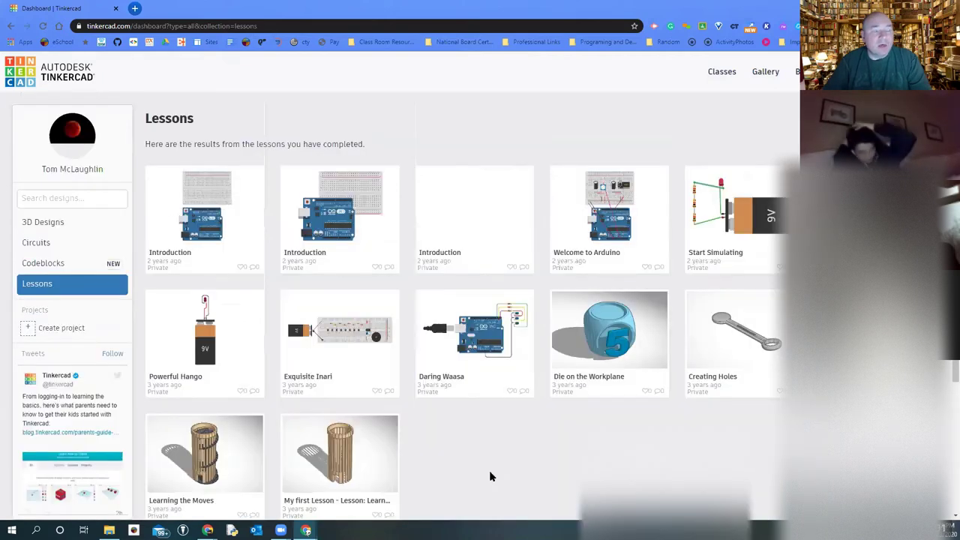